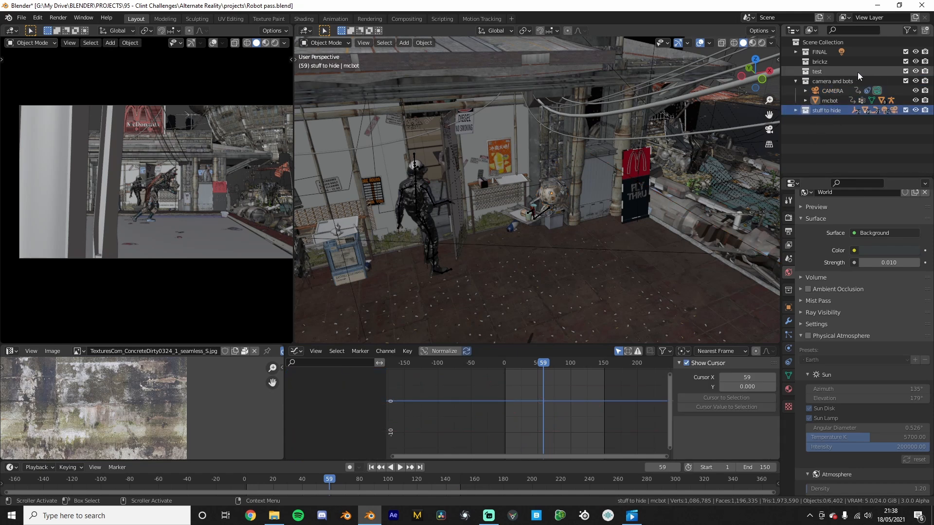
Step: Delete the FINAL, brickz and test collections from the scene
{"action": "left_click", "coordinate": [847, 71]}
{"action": "left_click", "coordinate": [839, 110], "text": "shift"}
{"action": "left_click", "coordinate": [829, 64], "text": "shift"}
{"action": "left_click", "coordinate": [815, 54], "text": "shift"}
{"action": "scroll", "coordinate": [535, 190], "scroll_direction": "down", "scroll_amount": 5}
{"action": "left_click", "coordinate": [842, 51]}
{"action": "left_click", "coordinate": [797, 51]}
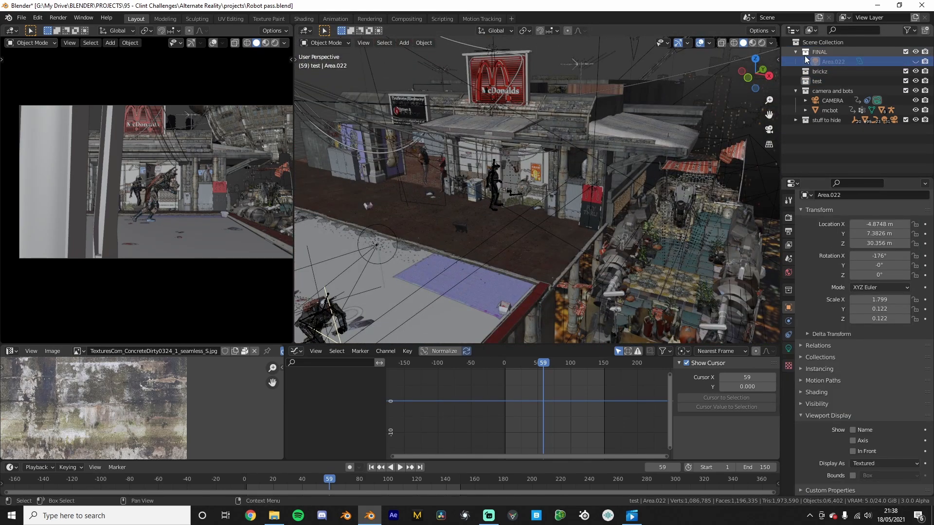
{"action": "left_click", "coordinate": [796, 52]}
{"action": "left_click", "coordinate": [818, 52]}
{"action": "left_click", "coordinate": [827, 72], "text": "shift"}
{"action": "key", "text": "x"}
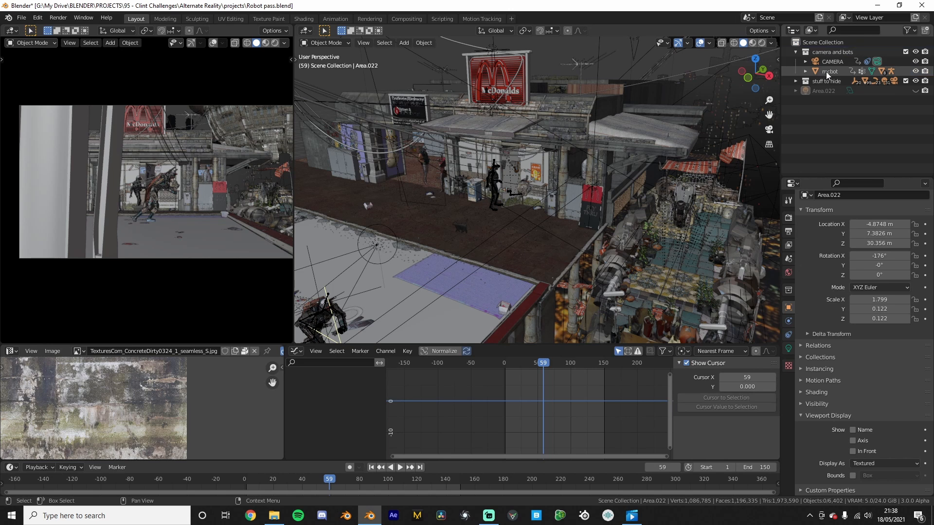
Step: Collapse the camera and bots collection and toggle it off and on to check which objects it contains
{"action": "left_click", "coordinate": [796, 51]}
{"action": "left_click", "coordinate": [906, 52]}
{"action": "left_click", "coordinate": [906, 51]}
{"action": "left_click", "coordinate": [906, 51]}
{"action": "left_click", "coordinate": [906, 52]}
{"action": "scroll", "coordinate": [574, 180], "scroll_direction": "up", "scroll_amount": 4}
{"action": "left_click_drag", "start_coordinate": [559, 187], "coordinate": [533, 200]}
{"action": "scroll", "coordinate": [590, 201], "scroll_direction": "up", "scroll_amount": 4}
{"action": "scroll", "coordinate": [533, 200], "scroll_direction": "down", "scroll_amount": 1}
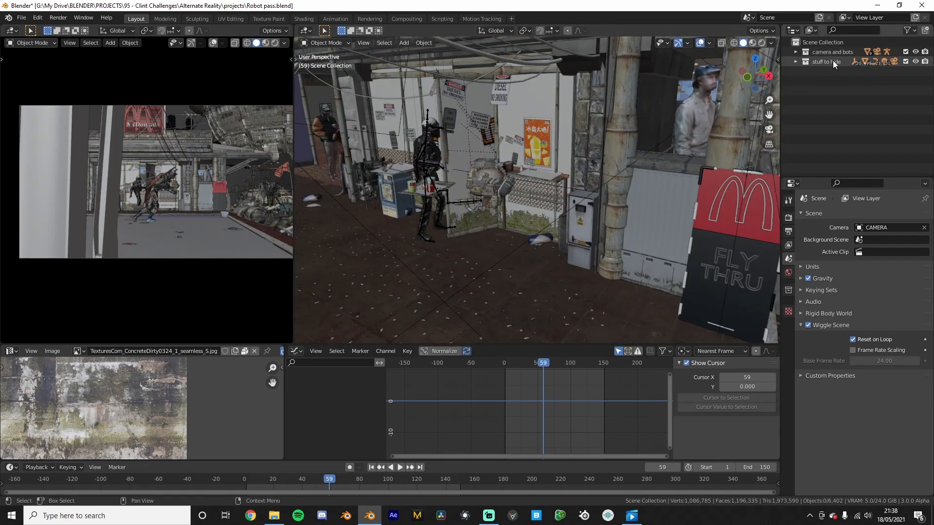
Step: Select the stuff to hide collection and examine the surrounding environment from several distances and angles
{"action": "left_click", "coordinate": [832, 63]}
{"action": "scroll", "coordinate": [553, 206], "scroll_direction": "down", "scroll_amount": 4}
{"action": "mouse_move", "coordinate": [553, 206]}
{"action": "left_mouse_down"}
{"action": "mouse_move", "coordinate": [474, 199]}
{"action": "mouse_move", "coordinate": [495, 188]}
{"action": "mouse_move", "coordinate": [549, 202]}
{"action": "left_mouse_up"}
{"action": "scroll", "coordinate": [475, 200], "scroll_direction": "down", "scroll_amount": 4}
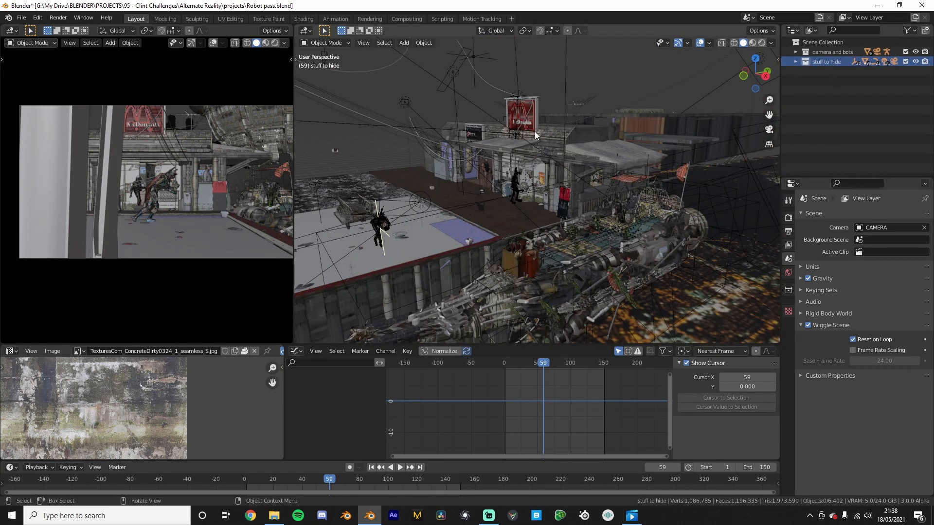
{"action": "scroll", "coordinate": [552, 146], "scroll_direction": "up", "scroll_amount": 4}
{"action": "left_click_drag", "start_coordinate": [548, 150], "coordinate": [589, 154]}
{"action": "scroll", "coordinate": [195, 273], "scroll_direction": "up", "scroll_amount": 4}
{"action": "scroll", "coordinate": [200, 223], "scroll_direction": "down", "scroll_amount": 1}
{"action": "scroll", "coordinate": [200, 223], "scroll_direction": "down", "scroll_amount": 3}
Step: Switch the camera viewport to rendered shading, briefly showing its overlays and hiding them again
{"action": "key", "text": "z"}
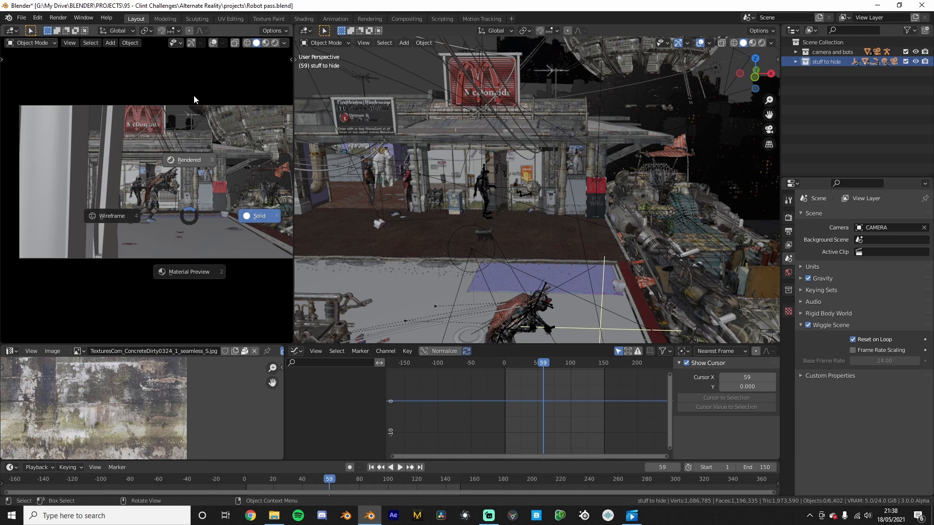
{"action": "left_click", "coordinate": [194, 96]}
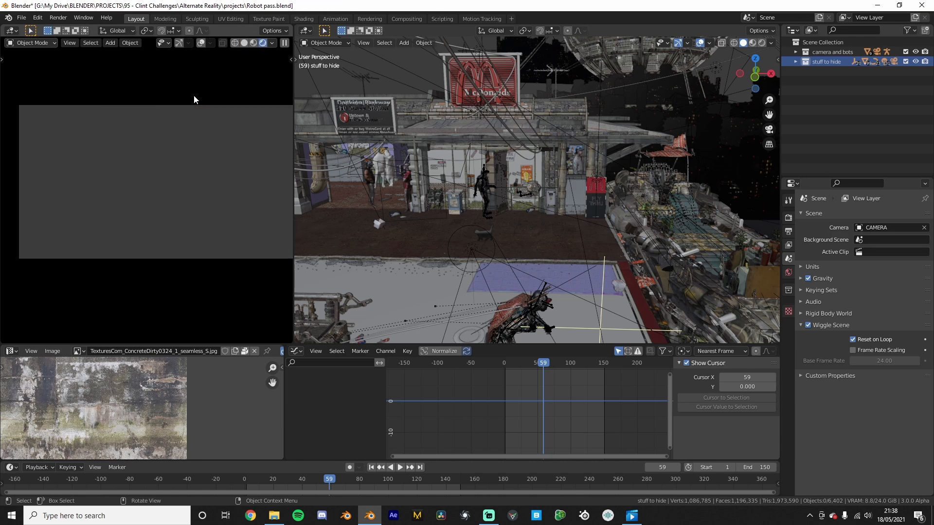
{"action": "left_click", "coordinate": [200, 43]}
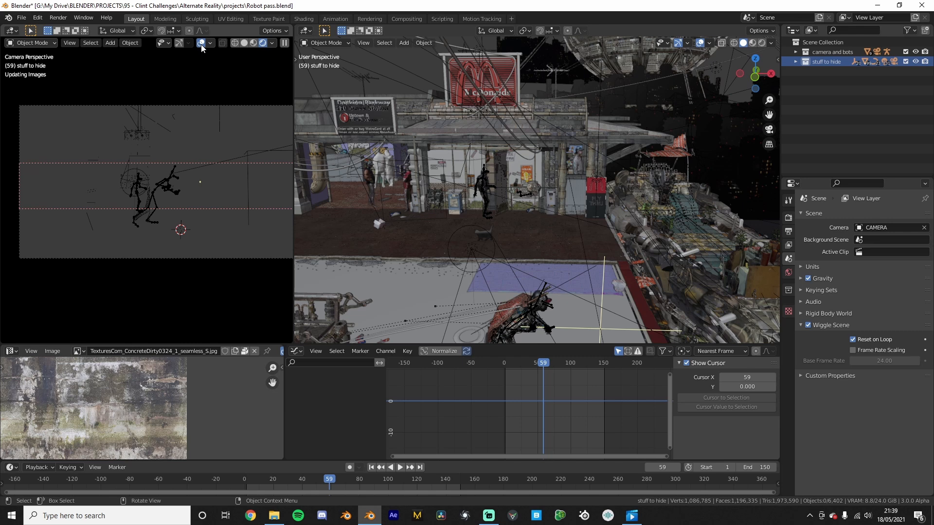
{"action": "left_click", "coordinate": [200, 44]}
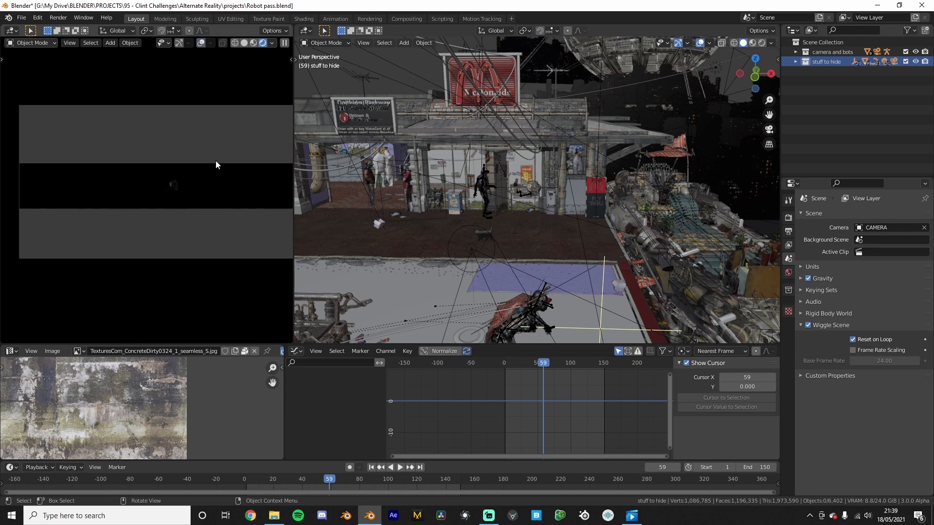
Step: Clear the holdout on the stuff to hide collection in the view layer
{"action": "right_click", "coordinate": [827, 62]}
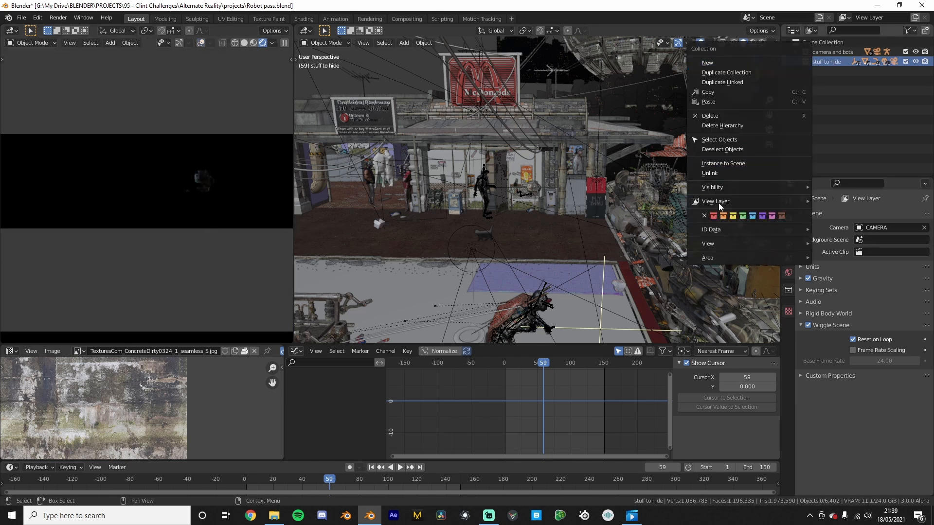
{"action": "mouse_move", "coordinate": [711, 200]}
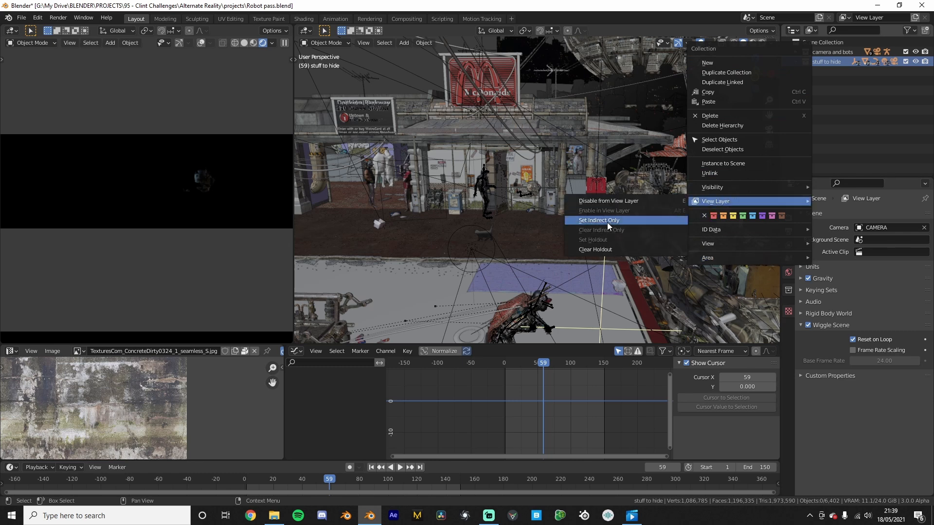
{"action": "left_click", "coordinate": [612, 251]}
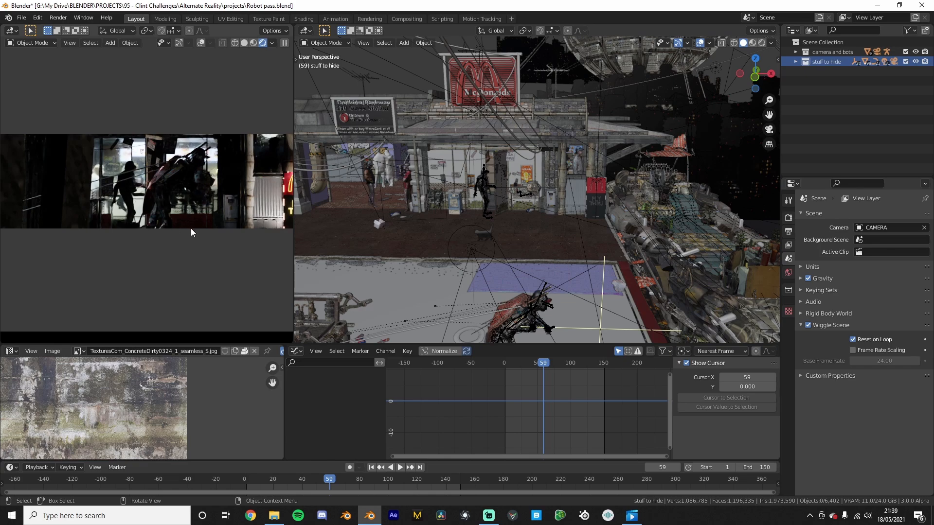
Step: Set the stuff to hide collection as a holdout in the view layer
{"action": "left_click_drag", "start_coordinate": [379, 226], "coordinate": [608, 209]}
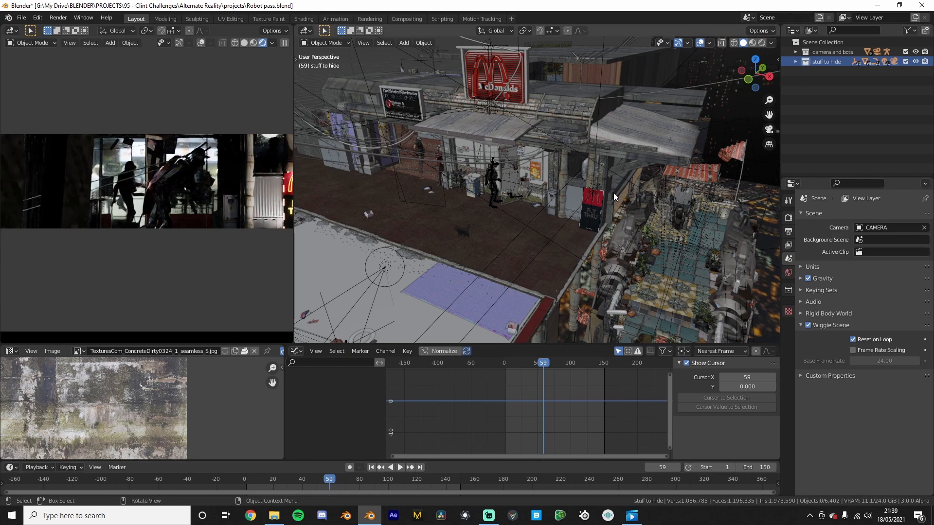
{"action": "scroll", "coordinate": [575, 199], "scroll_direction": "down", "scroll_amount": 3}
{"action": "left_click_drag", "start_coordinate": [573, 202], "coordinate": [523, 189]}
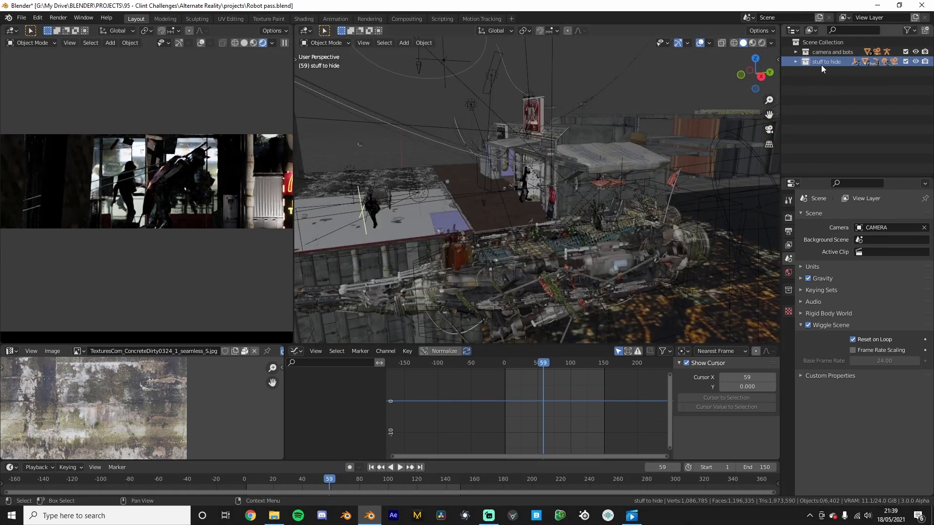
{"action": "left_click_drag", "start_coordinate": [357, 200], "coordinate": [438, 210]}
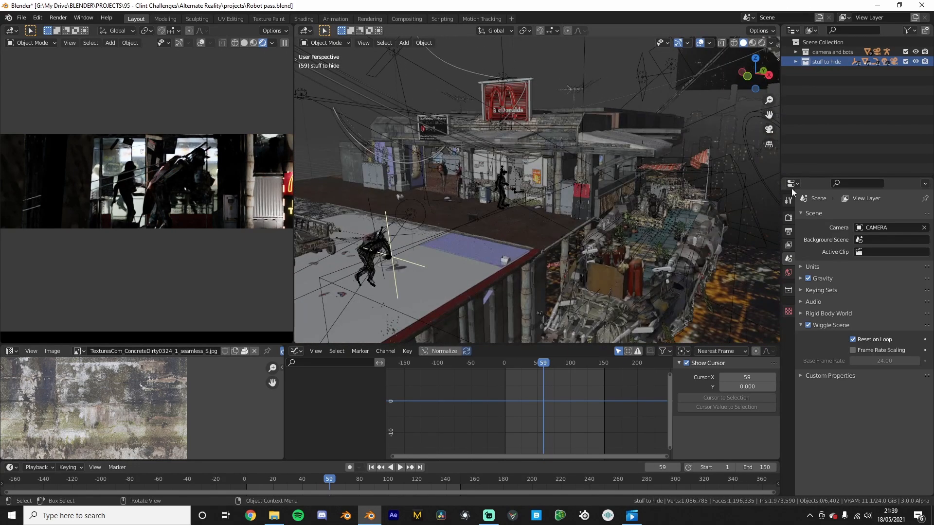
{"action": "right_click", "coordinate": [827, 62]}
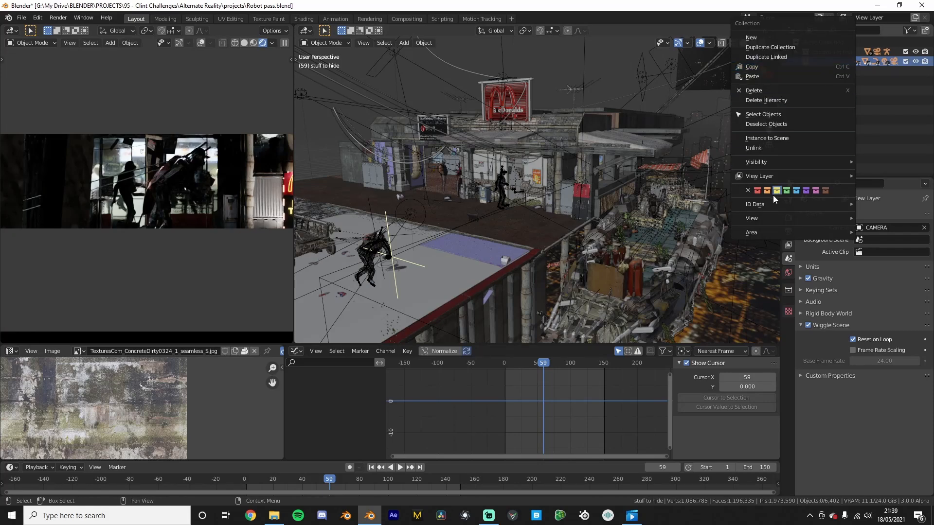
{"action": "mouse_move", "coordinate": [764, 177]}
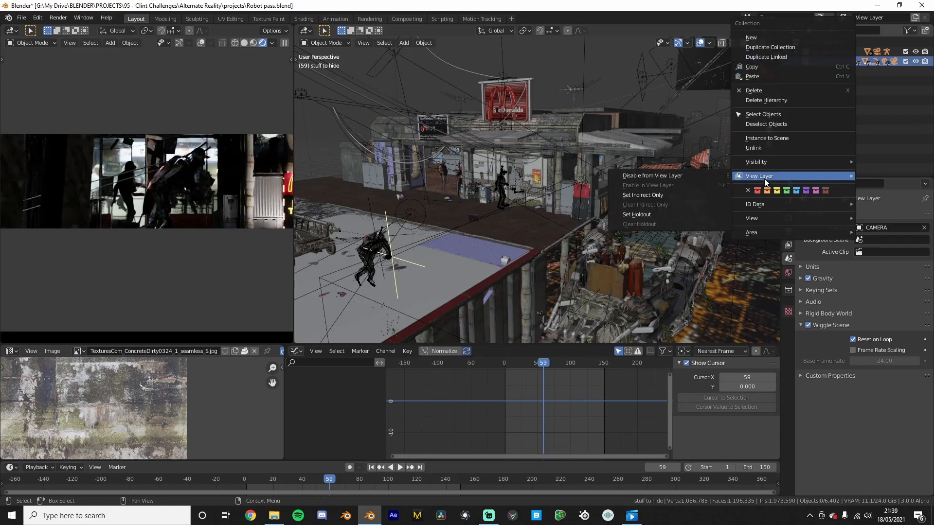
{"action": "left_click", "coordinate": [620, 215]}
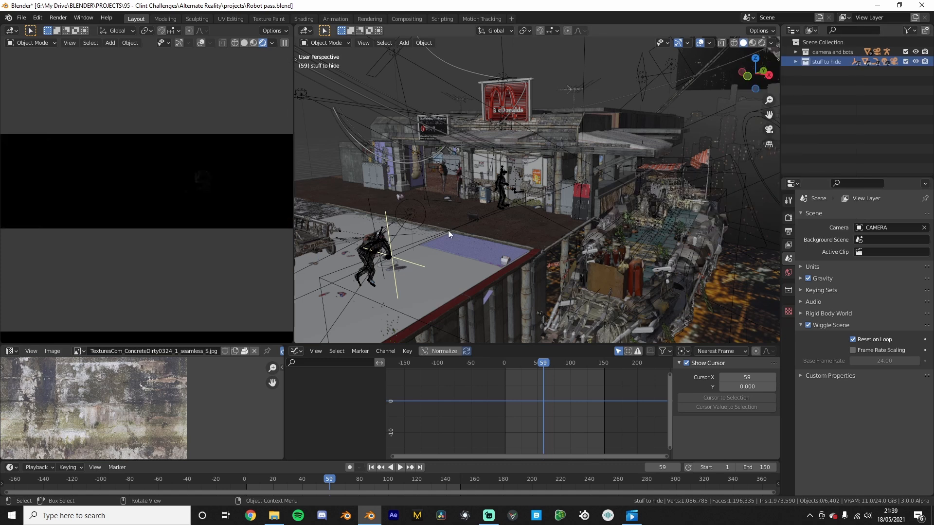
Step: Inspect the isolated robot up close in the rendered camera view and advance the animation to frame 60
{"action": "scroll", "coordinate": [143, 171], "scroll_direction": "up", "scroll_amount": 5}
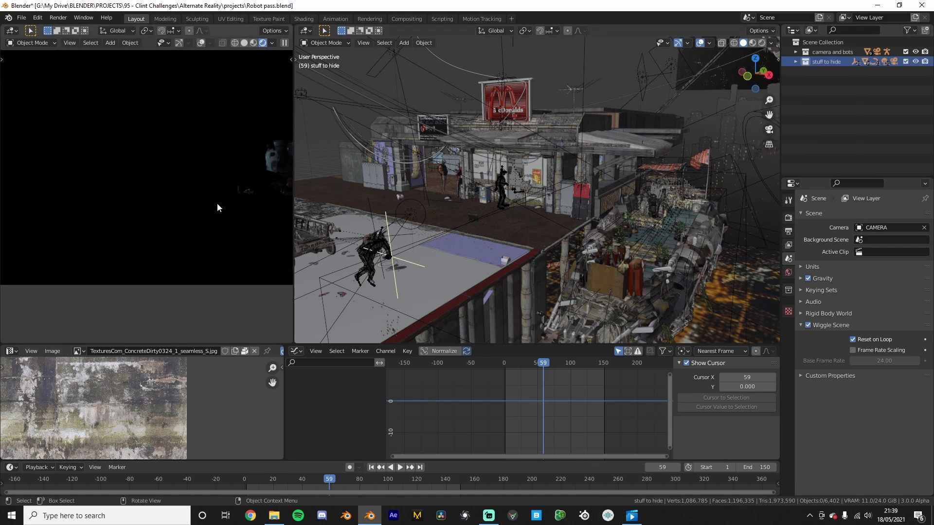
{"action": "left_click_drag", "start_coordinate": [236, 200], "coordinate": [162, 211]}
{"action": "scroll", "coordinate": [162, 211], "scroll_direction": "up", "scroll_amount": 3}
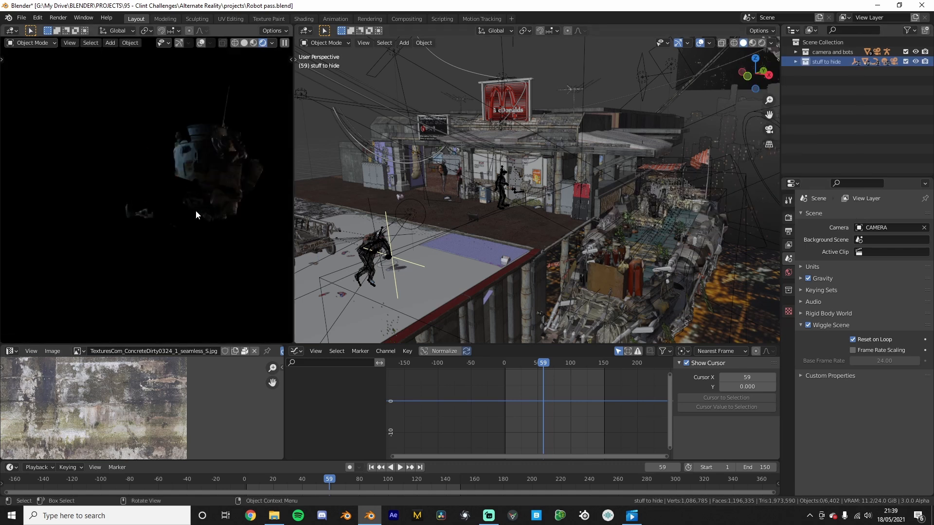
{"action": "left_click_drag", "start_coordinate": [564, 216], "coordinate": [652, 188]}
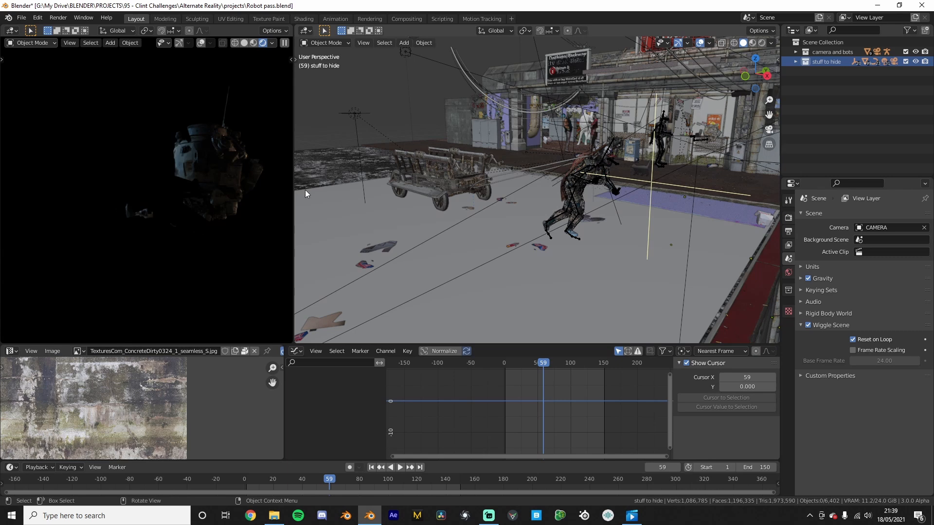
{"action": "key", "text": "Right"}
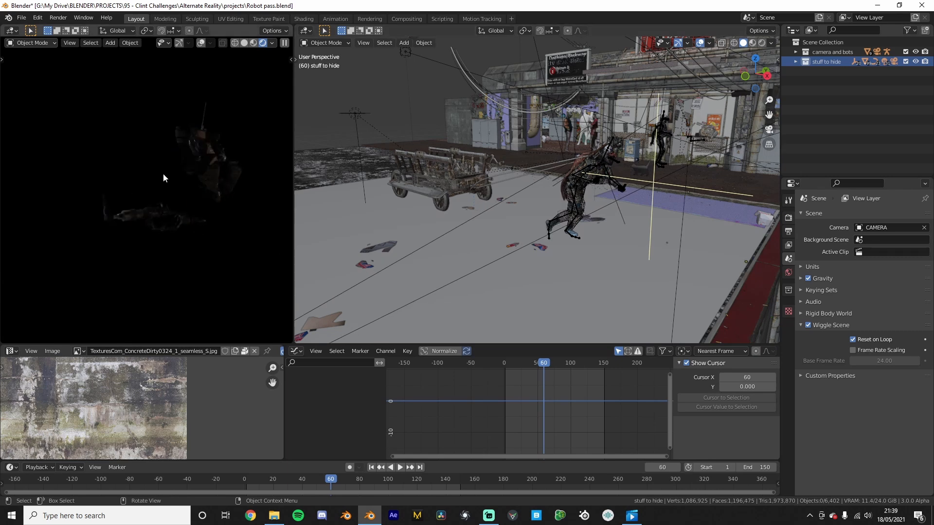
Step: Try moving the mcbot robot away from its animated position in front of the restaurant
{"action": "left_click", "coordinate": [708, 133]}
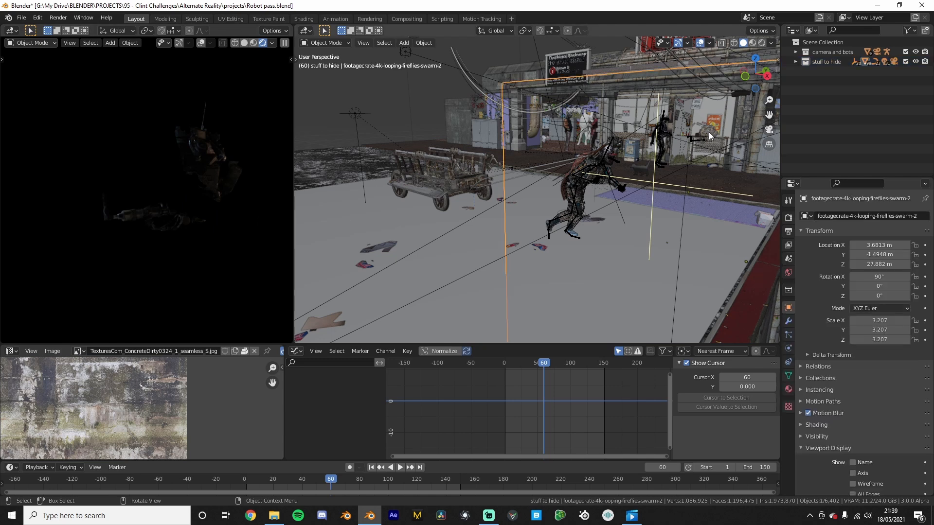
{"action": "key", "text": "g"}
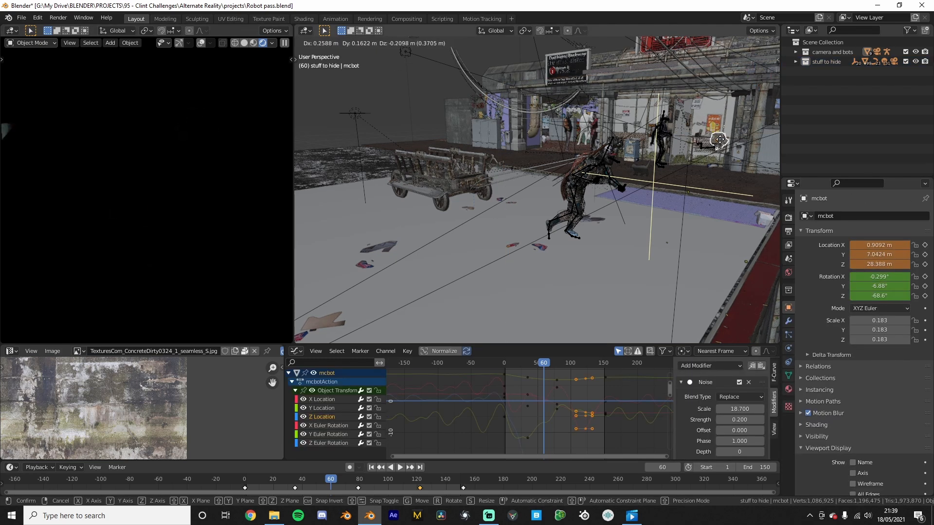
{"action": "left_click", "coordinate": [708, 132]}
{"action": "left_click_drag", "start_coordinate": [708, 132], "coordinate": [678, 174]}
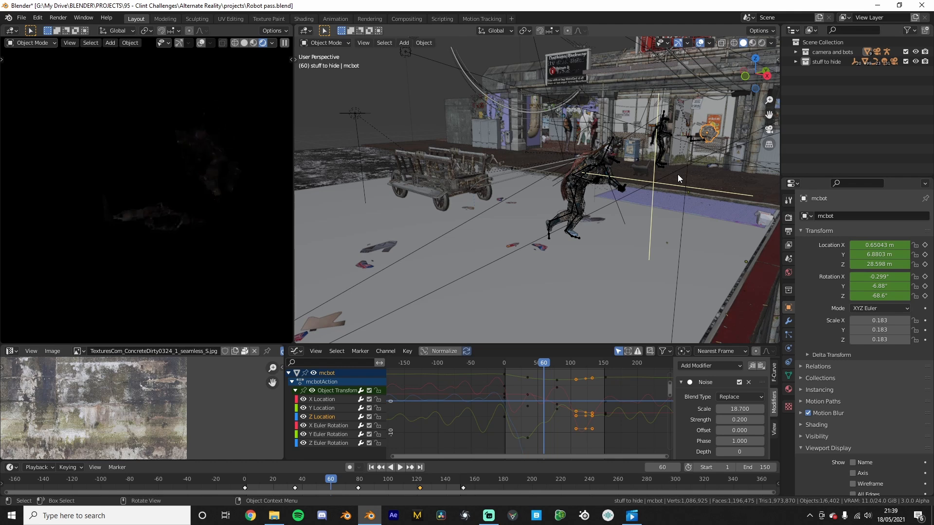
Step: Add a plane to the camera and bots collection on the walkway outside the restaurant and rotate it 90° about X
{"action": "scroll", "coordinate": [735, 153], "scroll_direction": "down", "scroll_amount": 4}
{"action": "left_click", "coordinate": [820, 51]}
{"action": "right_click", "coordinate": [658, 183], "text": "shift"}
{"action": "key", "text": "shift+a"}
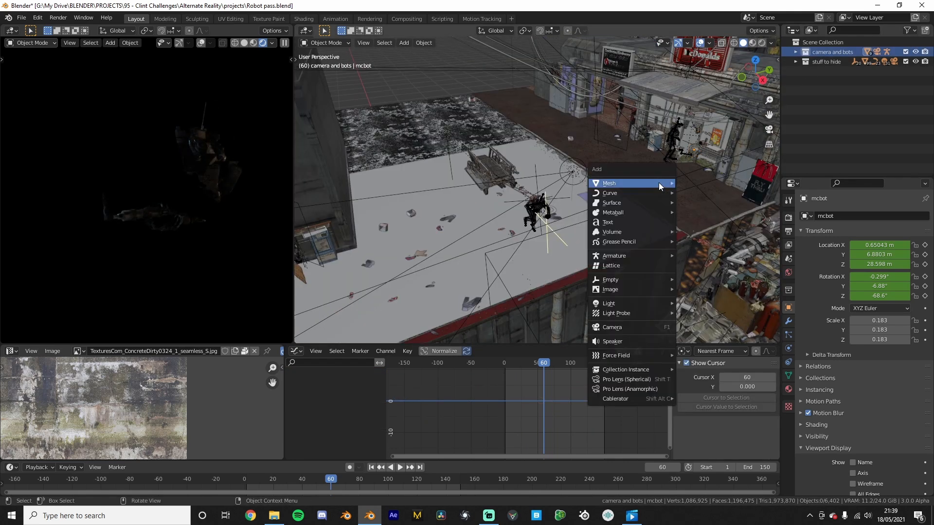
{"action": "mouse_move", "coordinate": [659, 182]}
{"action": "left_click", "coordinate": [693, 179]}
{"action": "type", "text": "rx"}
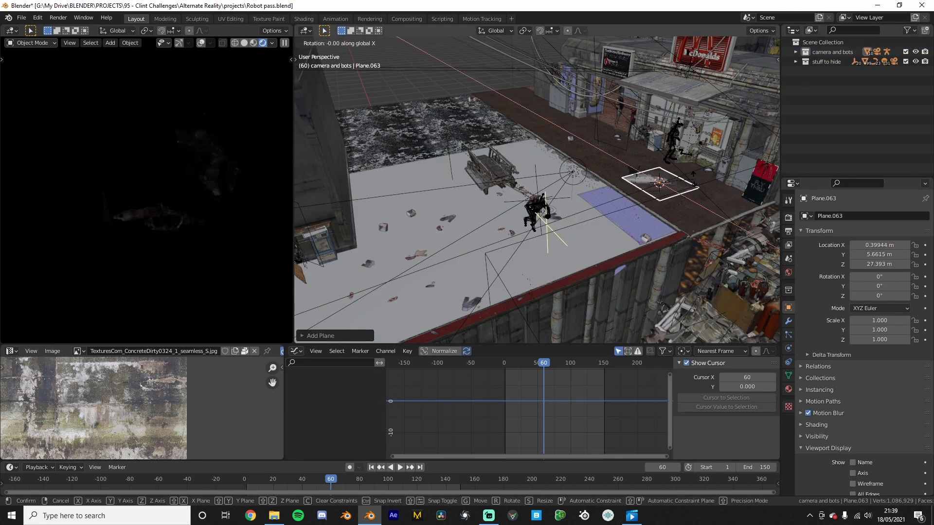
{"action": "type", "text": "90"}
{"action": "left_click", "coordinate": [692, 184]}
Step: Enlarge the upright plane to a scale of about 2.674
{"action": "key", "text": "s"}
{"action": "left_click", "coordinate": [738, 191]}
{"action": "scroll", "coordinate": [248, 225], "scroll_direction": "down", "scroll_amount": 6}
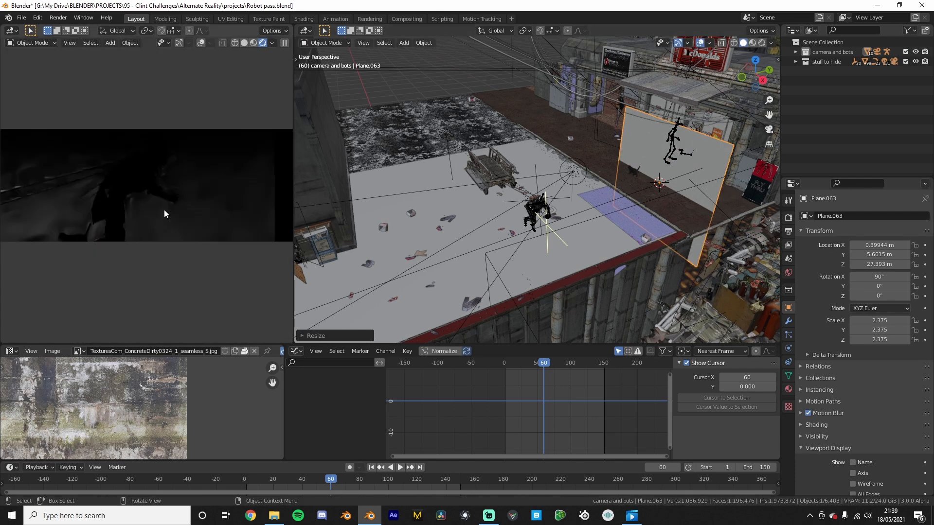
{"action": "key", "text": "s"}
{"action": "left_click", "coordinate": [641, 164]}
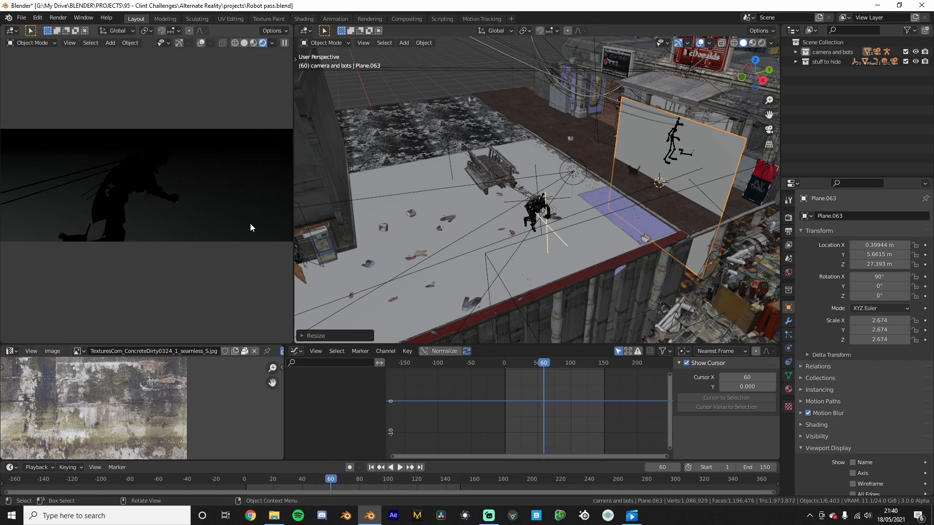
Step: Move the plane close behind the running figure and reduce its scale to about 1.866
{"action": "left_click_drag", "start_coordinate": [591, 279], "coordinate": [568, 273]}
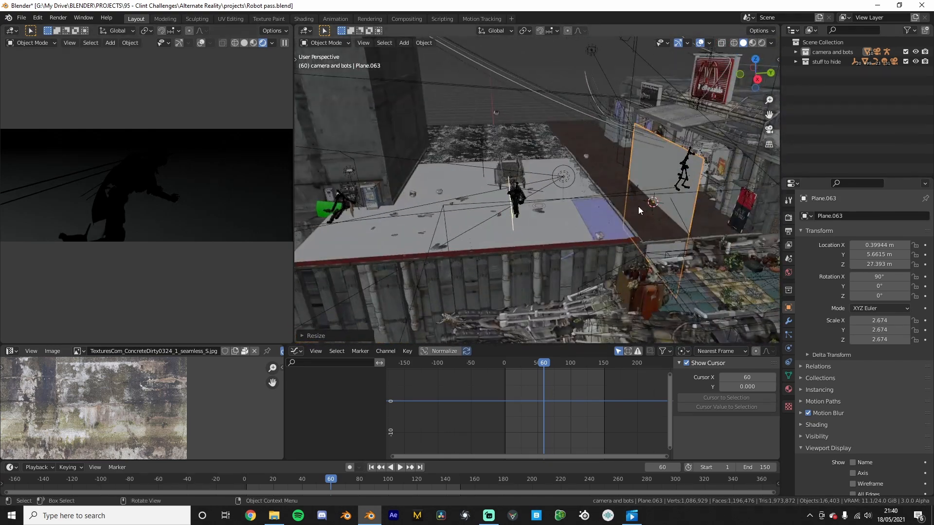
{"action": "key", "text": "g"}
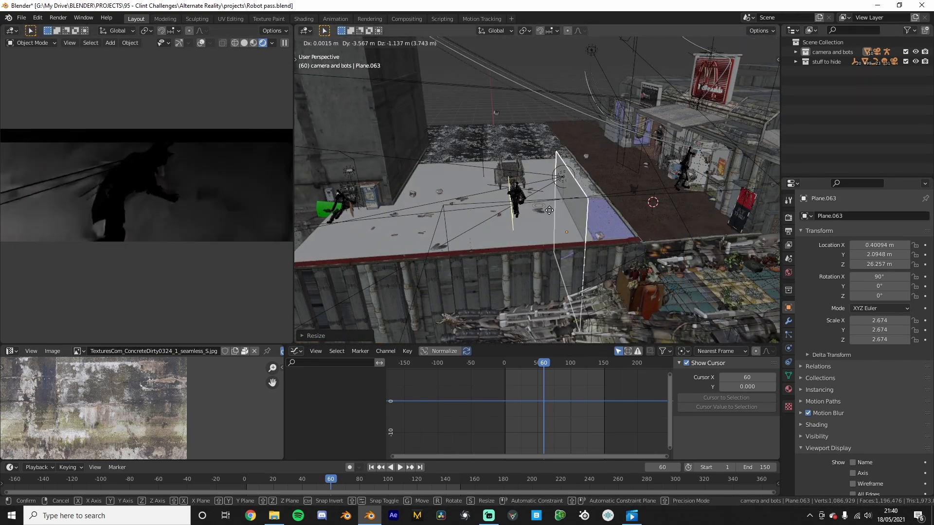
{"action": "left_click", "coordinate": [509, 213]}
{"action": "key", "text": "s"}
{"action": "left_click", "coordinate": [594, 202]}
{"action": "key", "text": "g"}
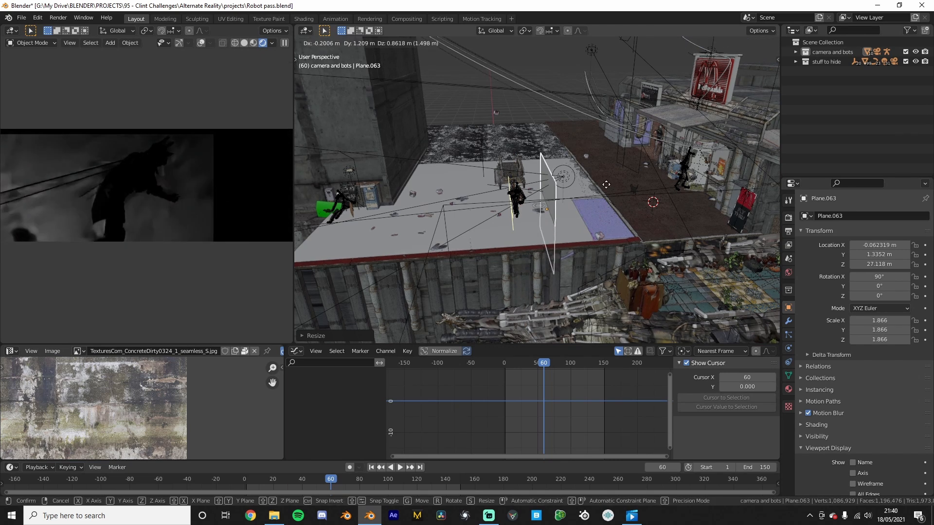
{"action": "left_click", "coordinate": [580, 188]}
Step: Delete the plane standing beside the running figure
{"action": "scroll", "coordinate": [582, 188], "scroll_direction": "up", "scroll_amount": 4}
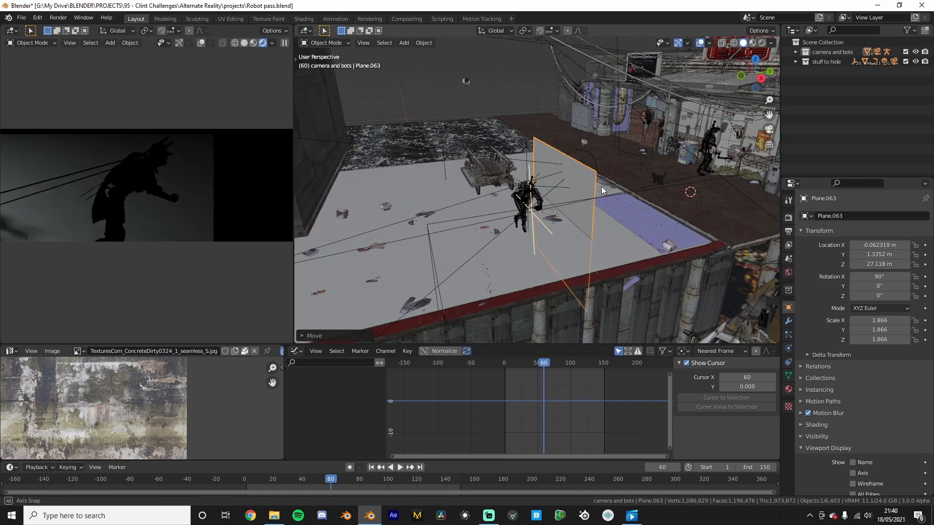
{"action": "left_click_drag", "start_coordinate": [586, 191], "coordinate": [554, 193]}
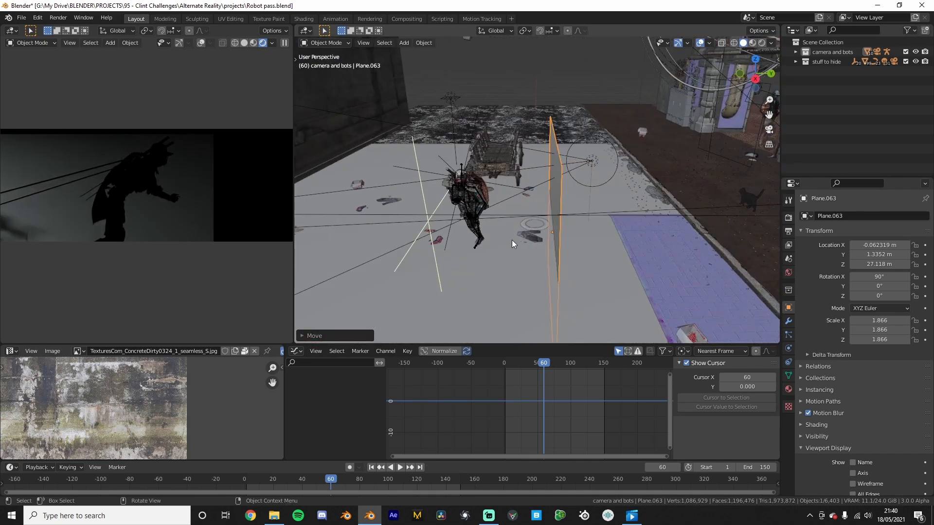
{"action": "key", "text": "x"}
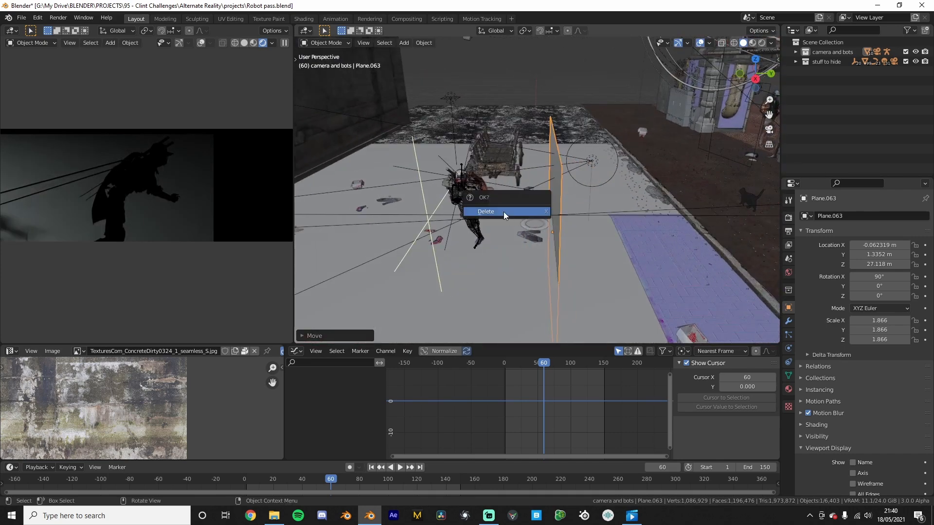
{"action": "left_click", "coordinate": [503, 212]}
{"action": "scroll", "coordinate": [517, 209], "scroll_direction": "down", "scroll_amount": 4}
{"action": "left_click_drag", "start_coordinate": [574, 200], "coordinate": [618, 232]}
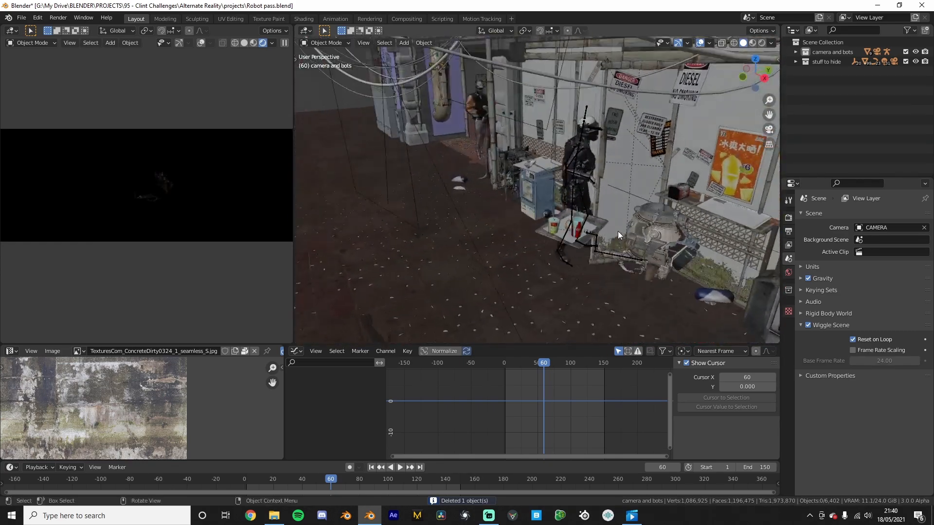
Step: Limit the rendered camera preview to a wide render region across the middle of the frame and move to frame 62
{"action": "scroll", "coordinate": [175, 237], "scroll_direction": "up", "scroll_amount": 3}
{"action": "scroll", "coordinate": [175, 228], "scroll_direction": "down", "scroll_amount": 3}
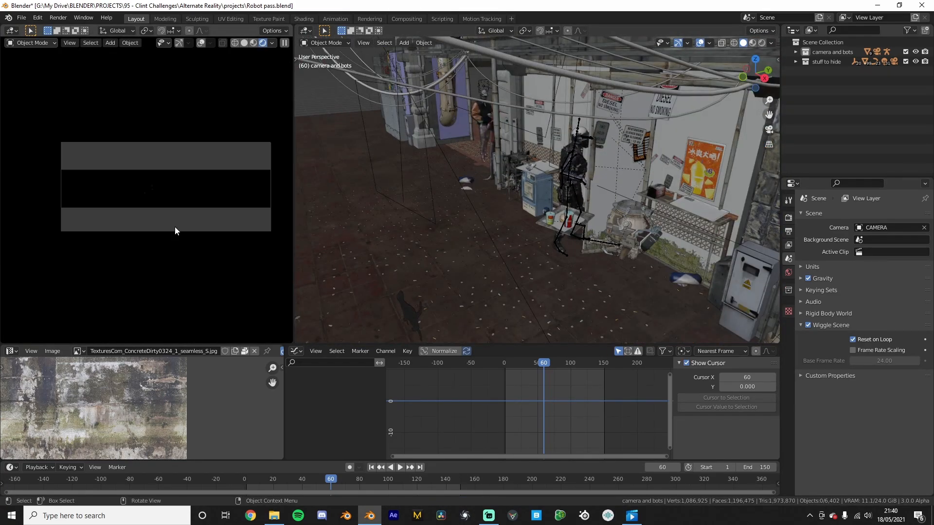
{"action": "scroll", "coordinate": [112, 173], "scroll_direction": "up", "scroll_amount": 3}
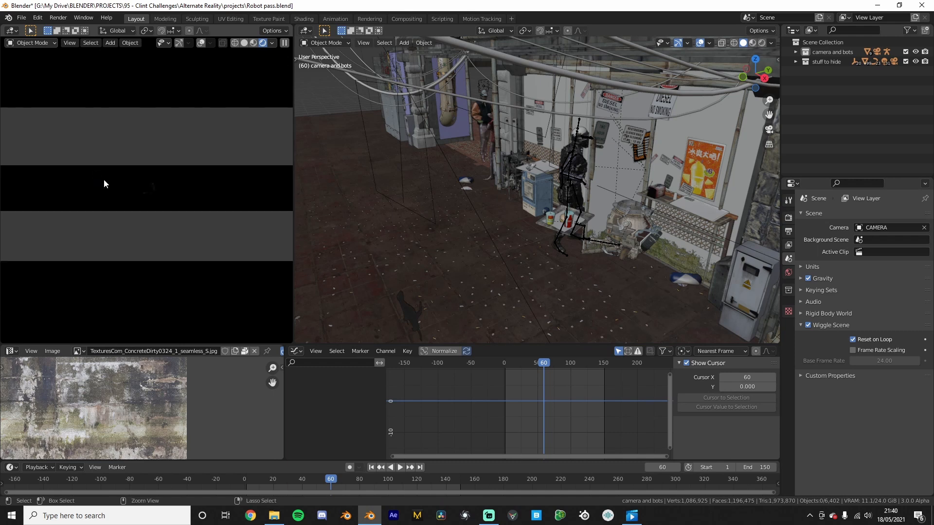
{"action": "key", "text": "ctrl+b"}
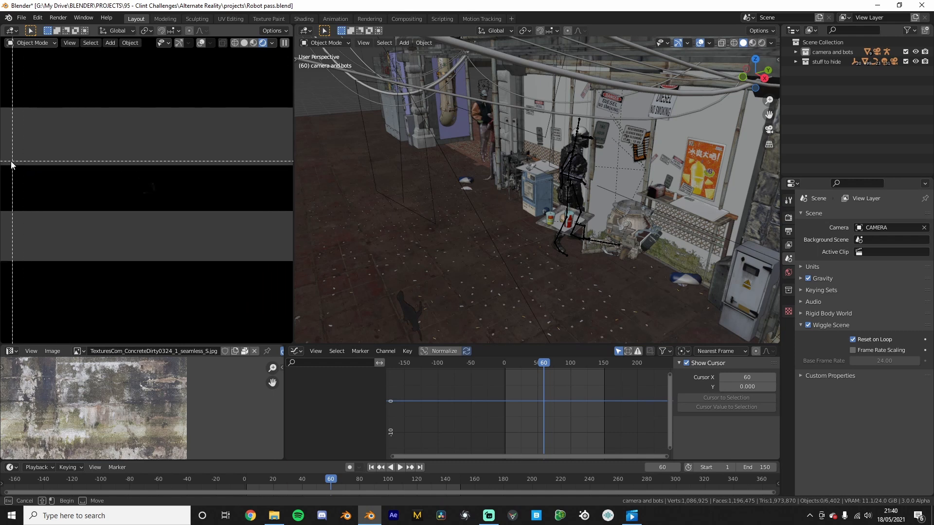
{"action": "left_click_drag", "start_coordinate": [4, 165], "coordinate": [244, 215]}
{"action": "scroll", "coordinate": [133, 203], "scroll_direction": "down", "scroll_amount": 2}
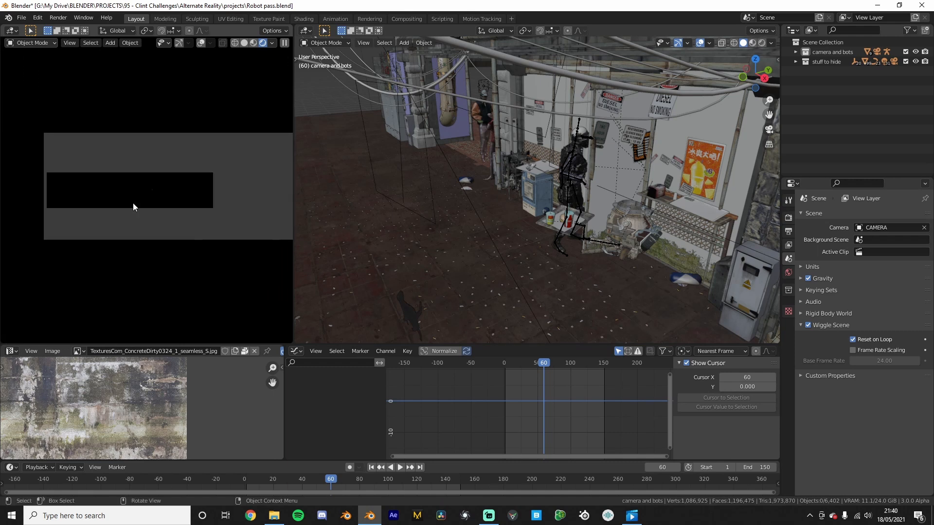
{"action": "key", "text": "ctrl+b"}
{"action": "left_click_drag", "start_coordinate": [88, 133], "coordinate": [227, 178]}
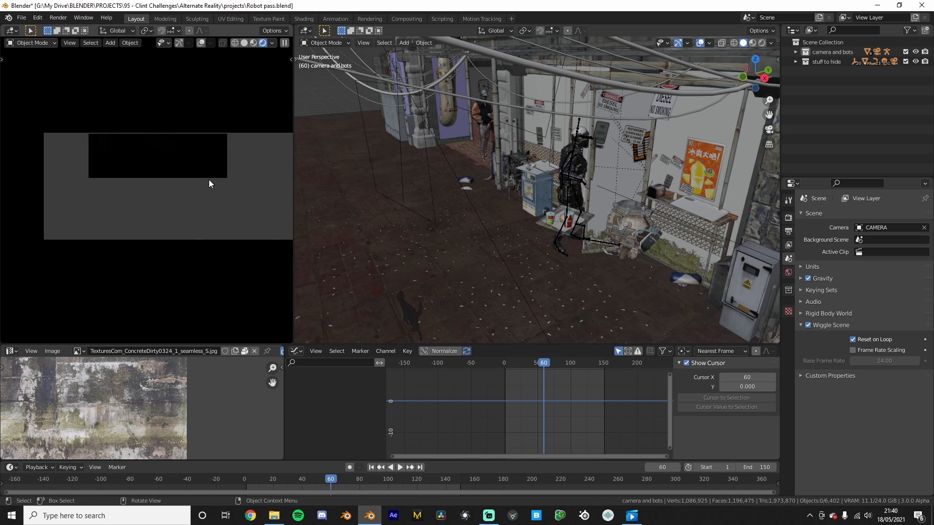
{"action": "key", "text": "ctrl+b"}
{"action": "left_click_drag", "start_coordinate": [17, 162], "coordinate": [265, 215]}
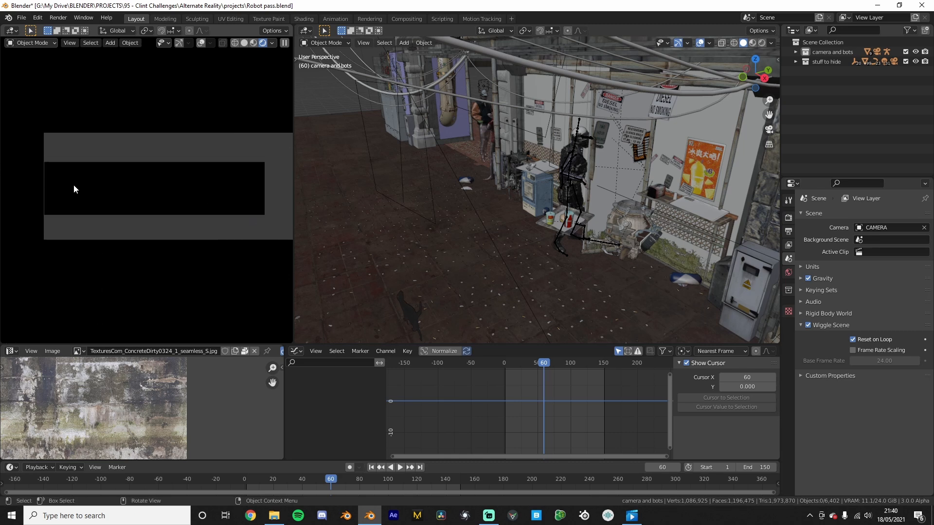
{"action": "scroll", "coordinate": [221, 203], "scroll_direction": "down", "scroll_amount": 2}
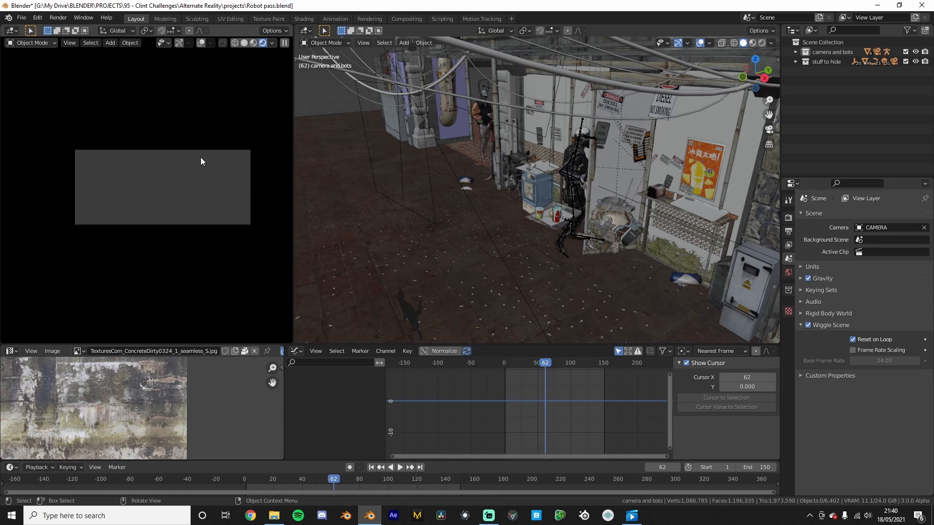
{"action": "scroll", "coordinate": [221, 187], "scroll_direction": "up", "scroll_amount": 3}
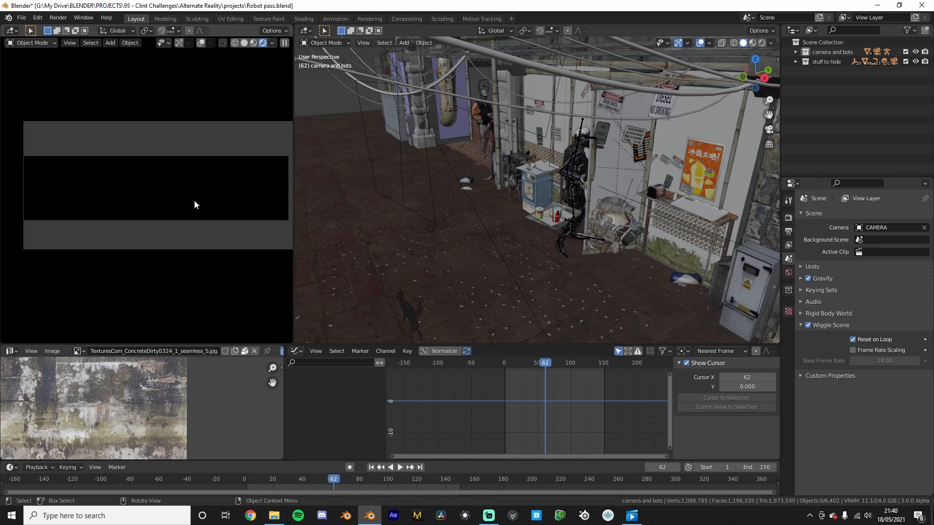
Step: Try a world background strength of 16.210 to brighten the robot in the rendered preview
{"action": "left_click", "coordinate": [789, 272]}
{"action": "left_click_drag", "start_coordinate": [889, 286], "coordinate": [899, 287]}
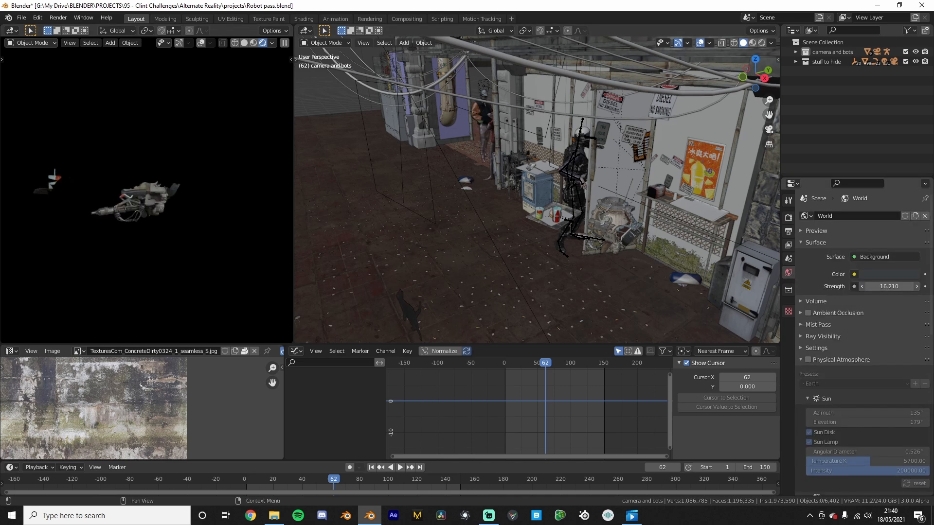
{"action": "right_click", "coordinate": [889, 286]}
{"action": "scroll", "coordinate": [97, 262], "scroll_direction": "down", "scroll_amount": 11}
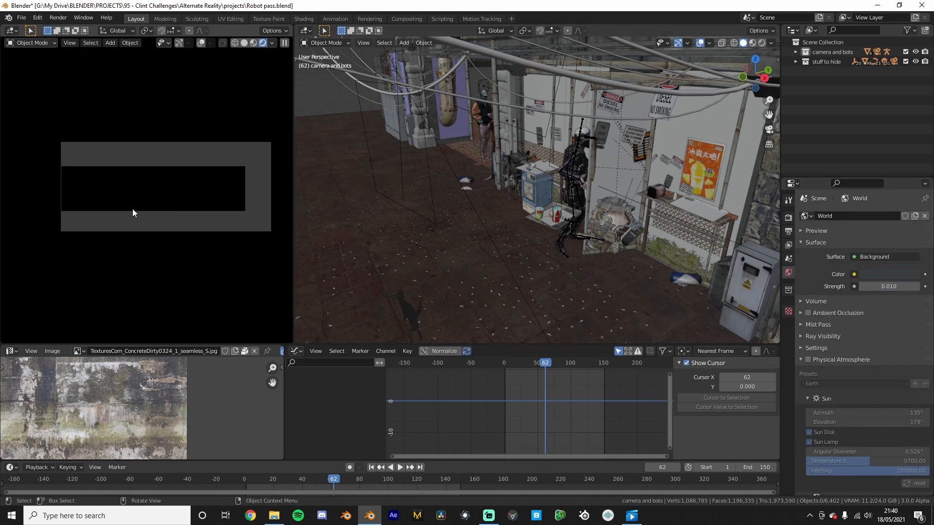
Step: Switch the camera view to solid shading and enable a transparent film background for the render
{"action": "key", "text": "z"}
{"action": "left_click", "coordinate": [302, 205]}
{"action": "left_click", "coordinate": [788, 217]}
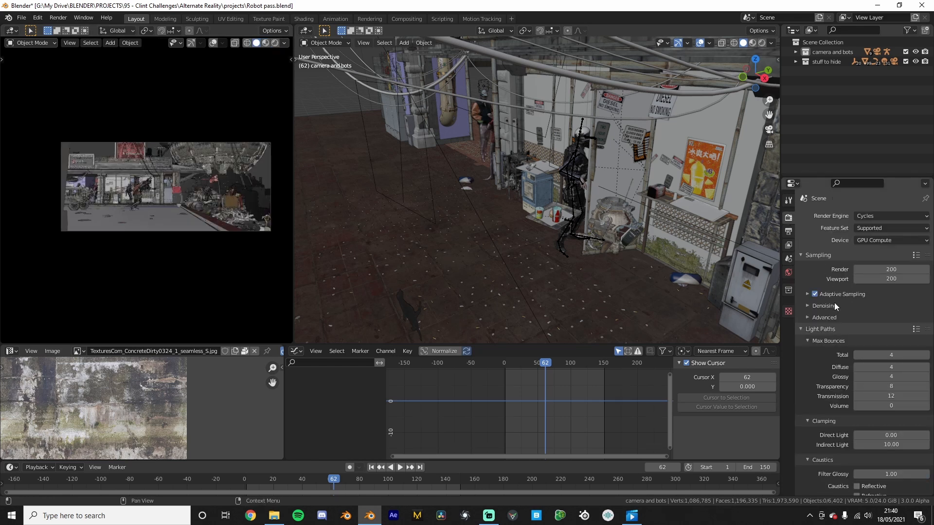
{"action": "scroll", "coordinate": [831, 291], "scroll_direction": "down", "scroll_amount": 10}
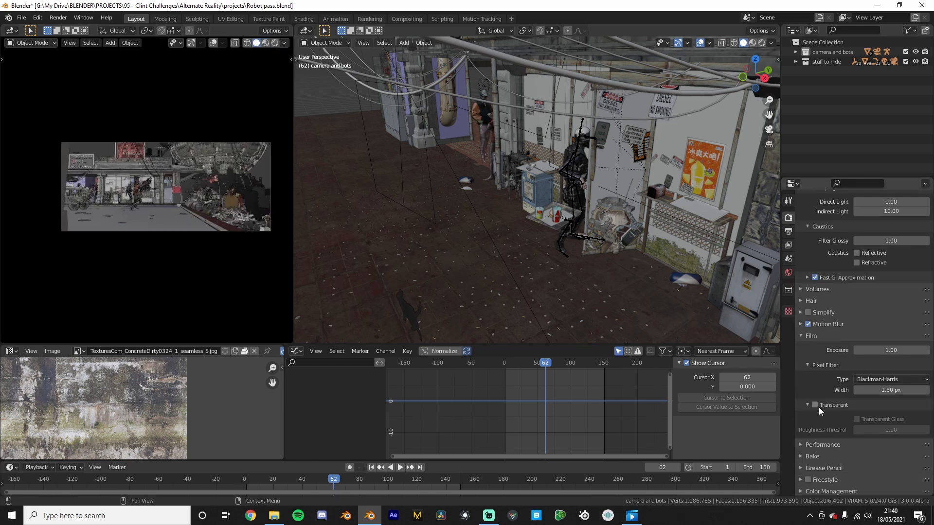
{"action": "left_click", "coordinate": [815, 404]}
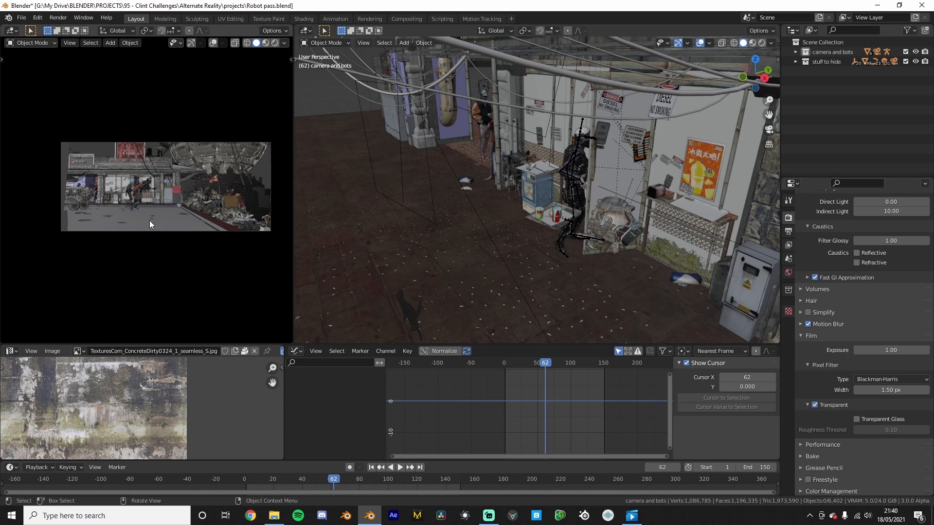
Step: Preview frame 79 in rendered shading and examine the robot against the transparent background and beside the running figure in the scene
{"action": "key", "text": "z"}
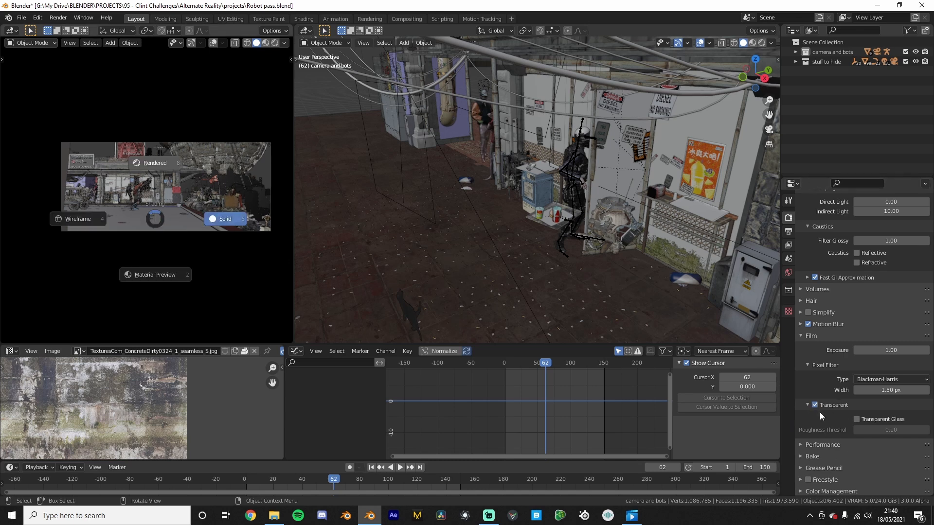
{"action": "key", "text": "8"}
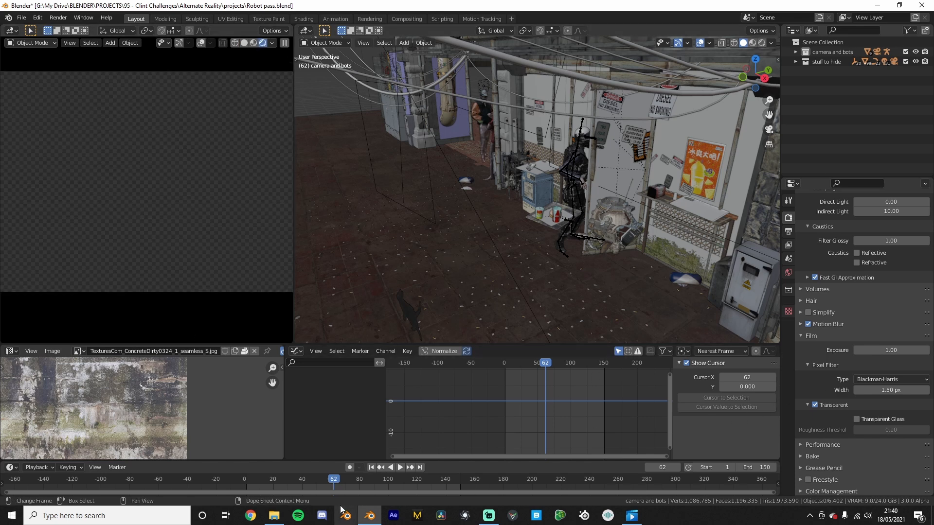
{"action": "left_click", "coordinate": [358, 481]}
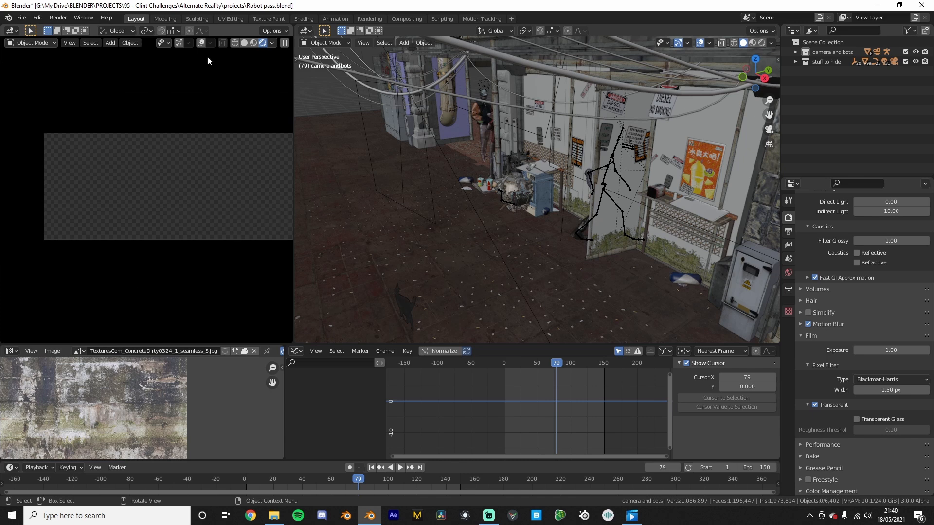
{"action": "left_click", "coordinate": [200, 43]}
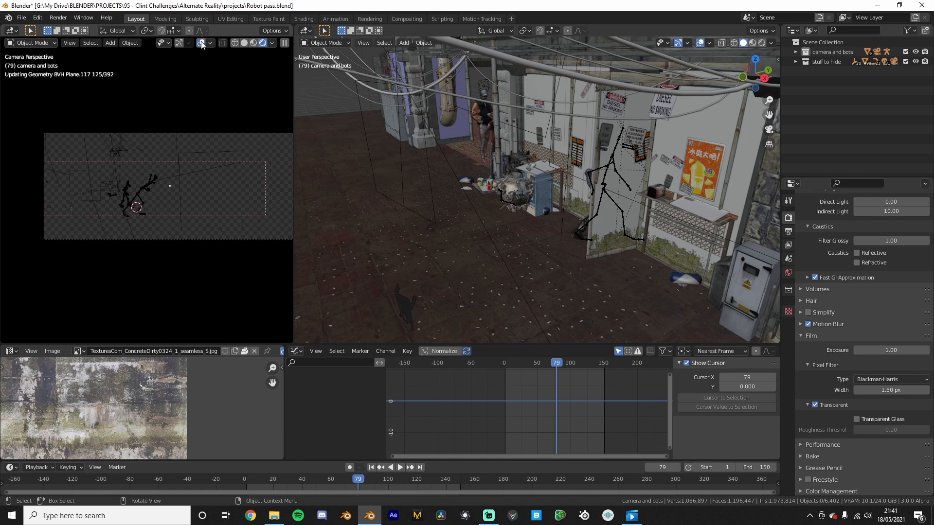
{"action": "left_click", "coordinate": [201, 43]}
{"action": "scroll", "coordinate": [101, 213], "scroll_direction": "up", "scroll_amount": 5}
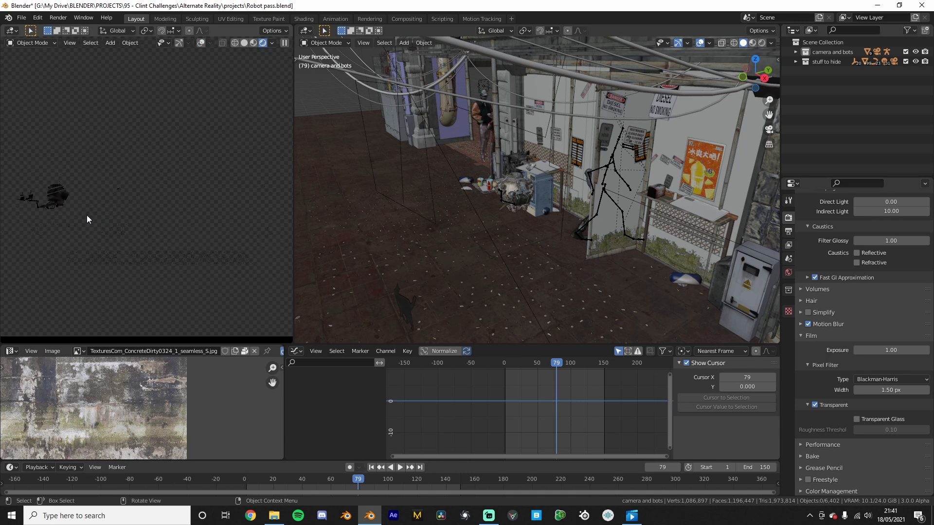
{"action": "left_click_drag", "start_coordinate": [58, 211], "coordinate": [149, 209]}
{"action": "scroll", "coordinate": [149, 209], "scroll_direction": "up", "scroll_amount": 4}
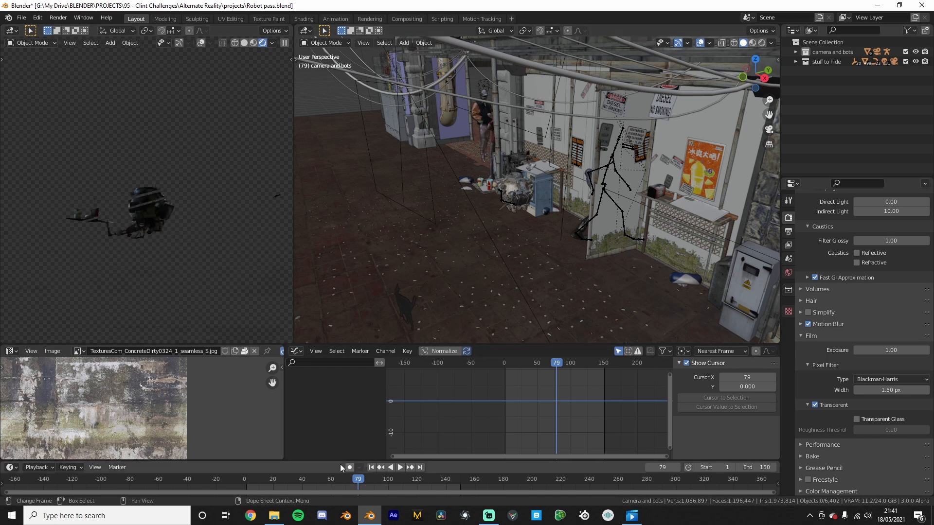
{"action": "left_click_drag", "start_coordinate": [510, 231], "coordinate": [656, 209]}
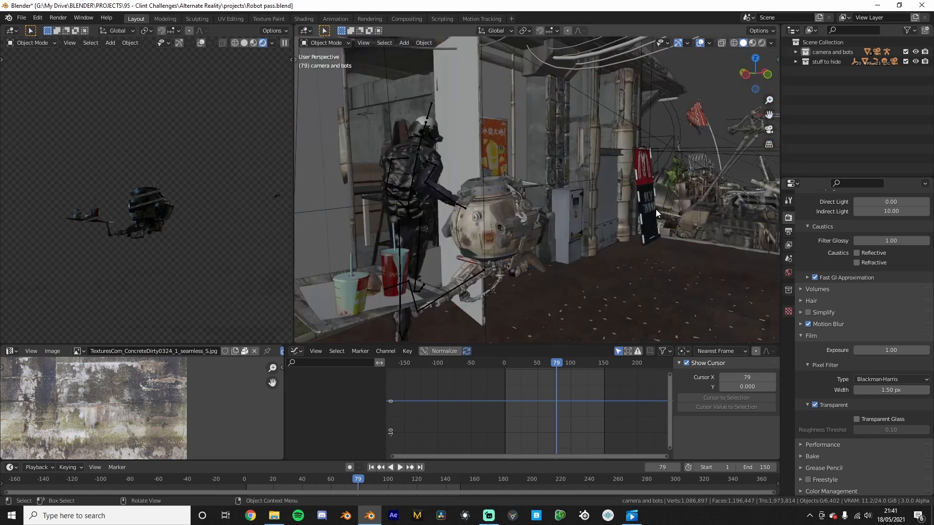
{"action": "scroll", "coordinate": [145, 216], "scroll_direction": "down", "scroll_amount": 6}
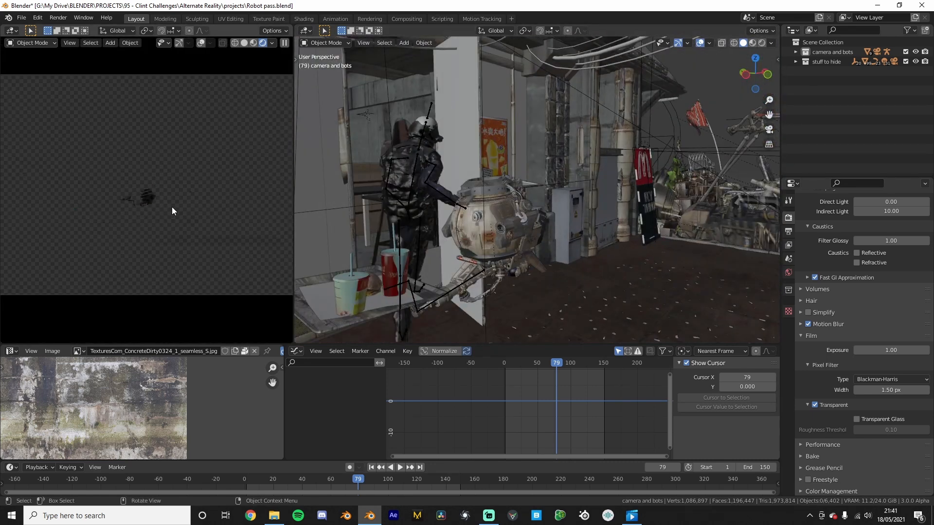
Step: Change the camera view to wireframe shading and set the render samples to 50
{"action": "scroll", "coordinate": [897, 289], "scroll_direction": "up", "scroll_amount": 10}
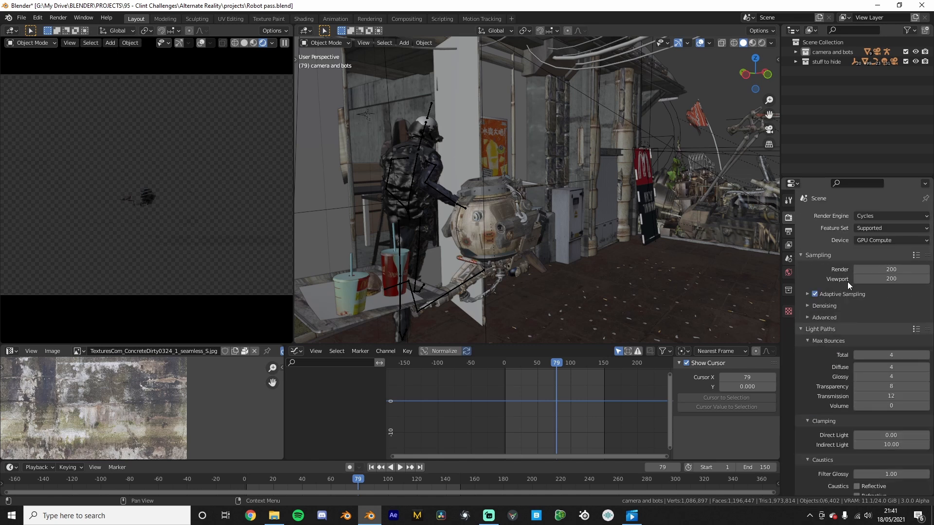
{"action": "key", "text": "z"}
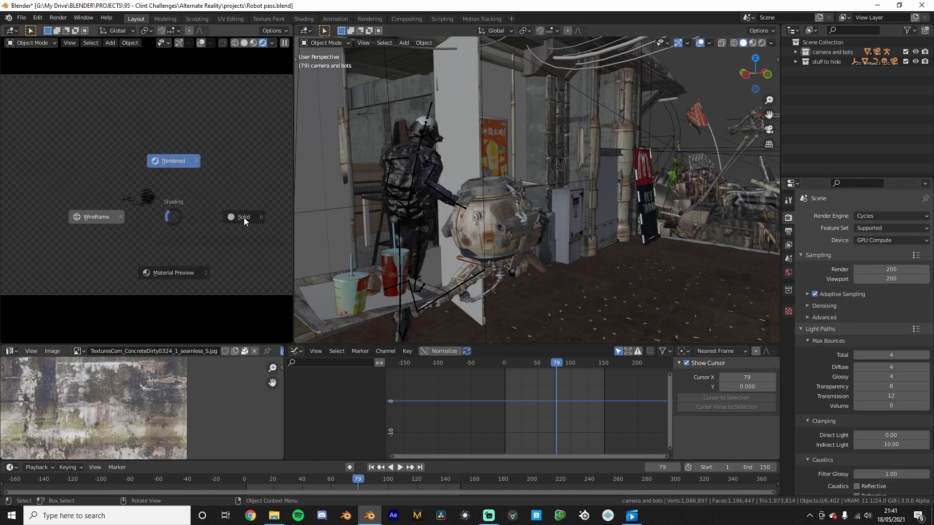
{"action": "left_click", "coordinate": [245, 217]}
{"action": "left_click", "coordinate": [891, 271]}
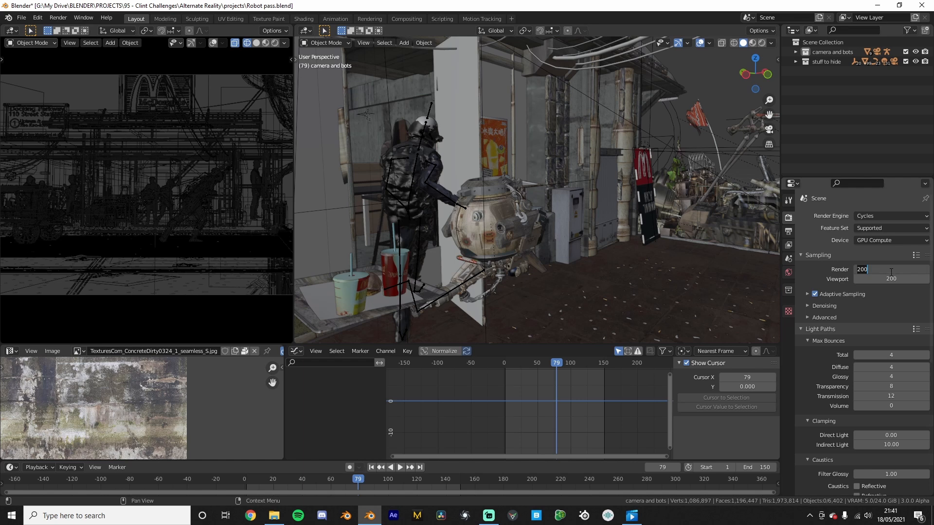
{"action": "type", "text": "50"}
{"action": "key", "text": "Return"}
{"action": "left_click", "coordinate": [841, 294]}
{"action": "left_click", "coordinate": [842, 294]}
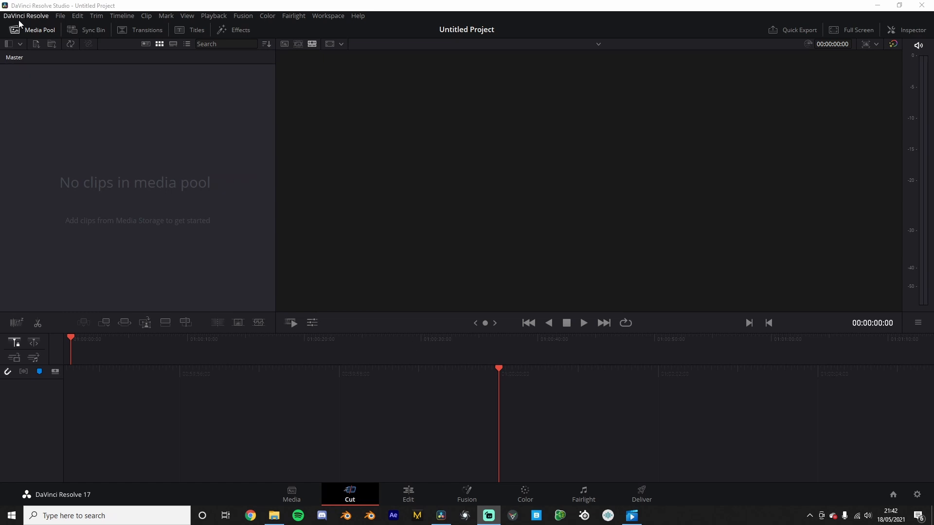
Step: Switch to DaVinci Resolve and show the media pool on the Edit page of the untitled project
{"action": "left_click", "coordinate": [420, 384]}
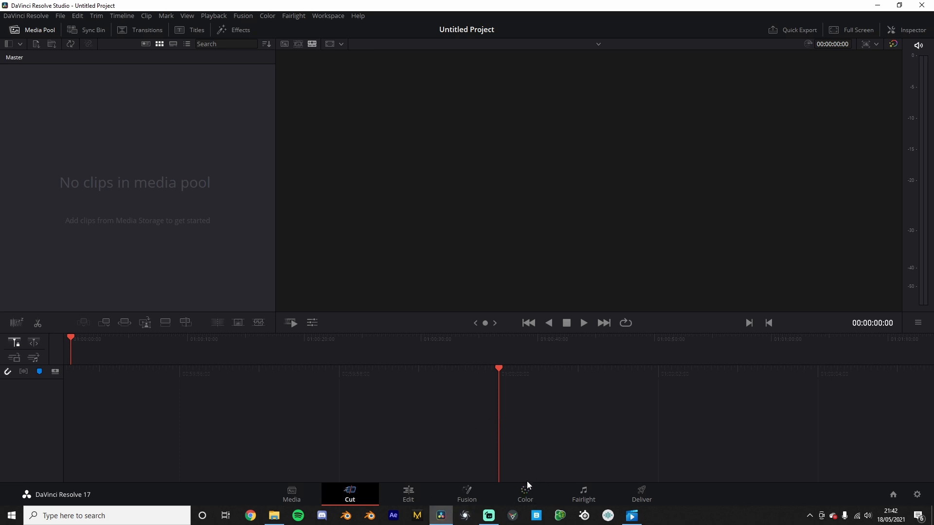
{"action": "left_click", "coordinate": [409, 493]}
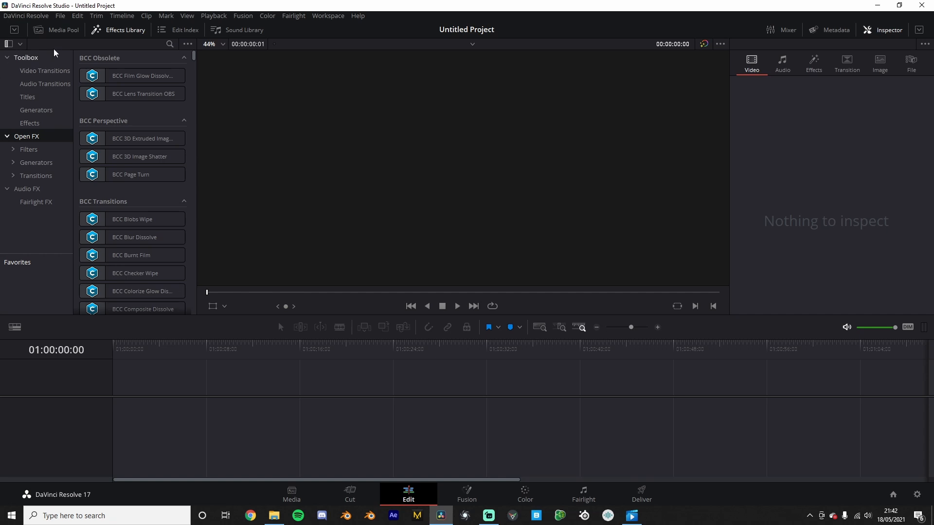
{"action": "left_click", "coordinate": [63, 31]}
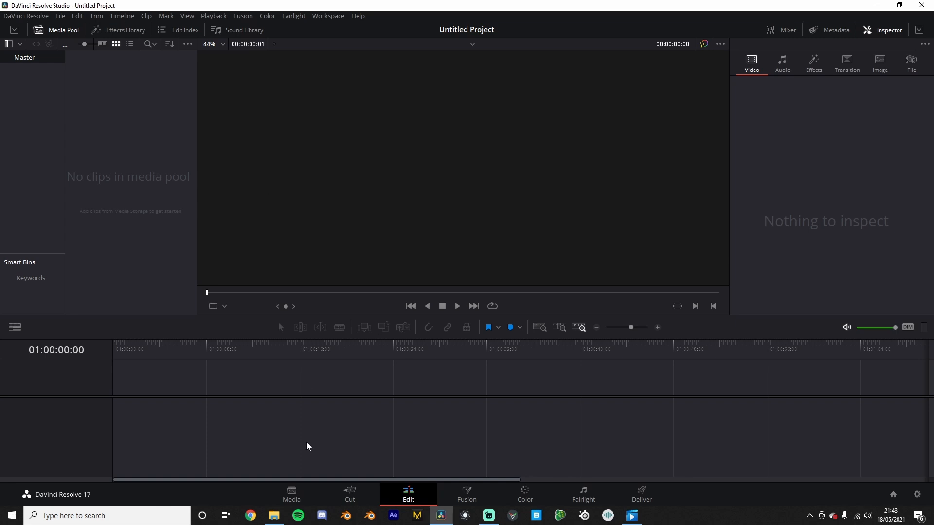
Step: Add t14-no cc.mov from File Explorer to the start of the timeline and change the project frame rate to match it
{"action": "left_click", "coordinate": [274, 516]}
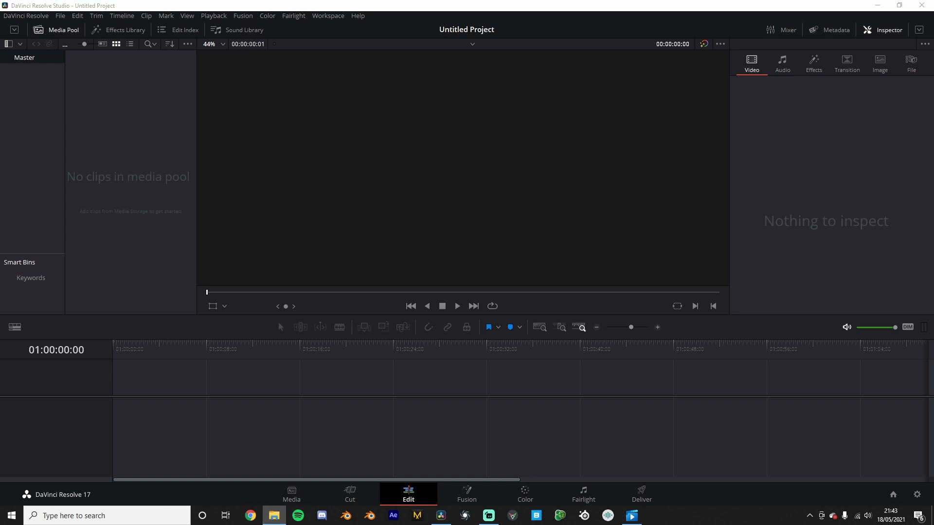
{"action": "left_click_drag", "start_coordinate": [484, 425], "coordinate": [122, 421]}
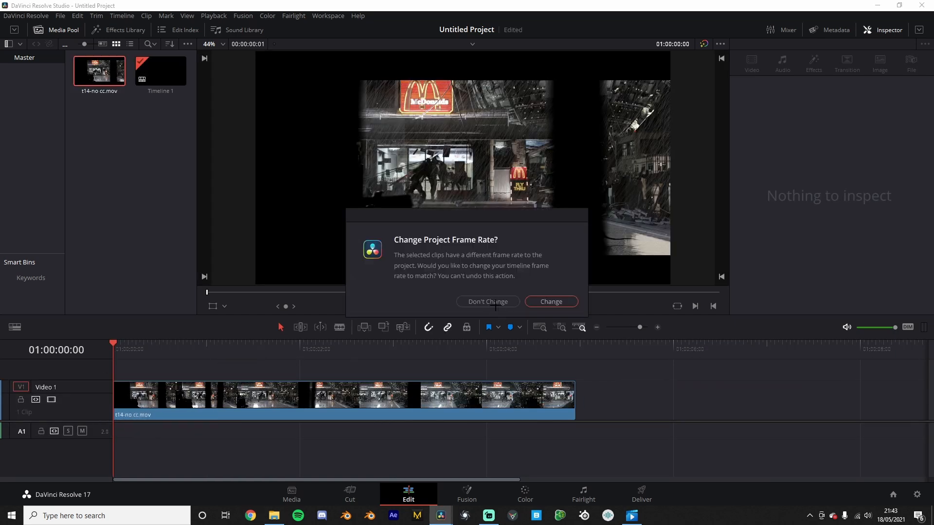
{"action": "left_click", "coordinate": [551, 301]}
Step: Play the opening of the t14-no cc.mov clip and return the playhead to the timeline start
{"action": "left_click", "coordinate": [211, 408]}
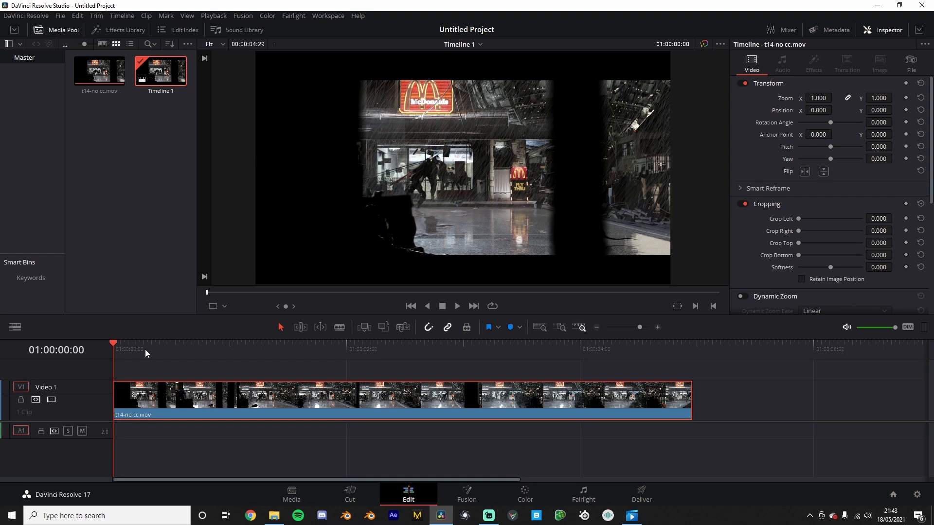
{"action": "key", "text": "space"}
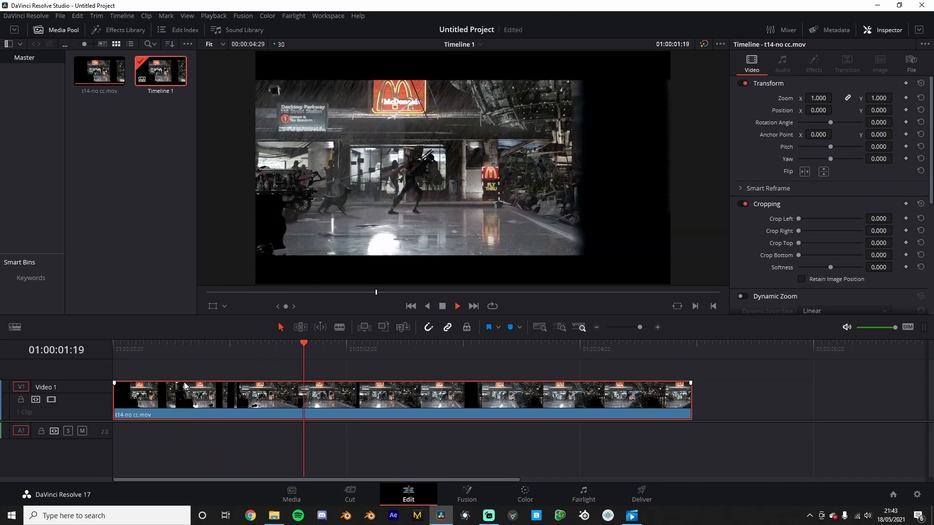
{"action": "key", "text": "space"}
{"action": "left_click_drag", "start_coordinate": [237, 350], "coordinate": [112, 344]}
Step: Replace the t14-no cc.mov clip on the timeline with t13.mp4 and play it
{"action": "key", "text": "Delete"}
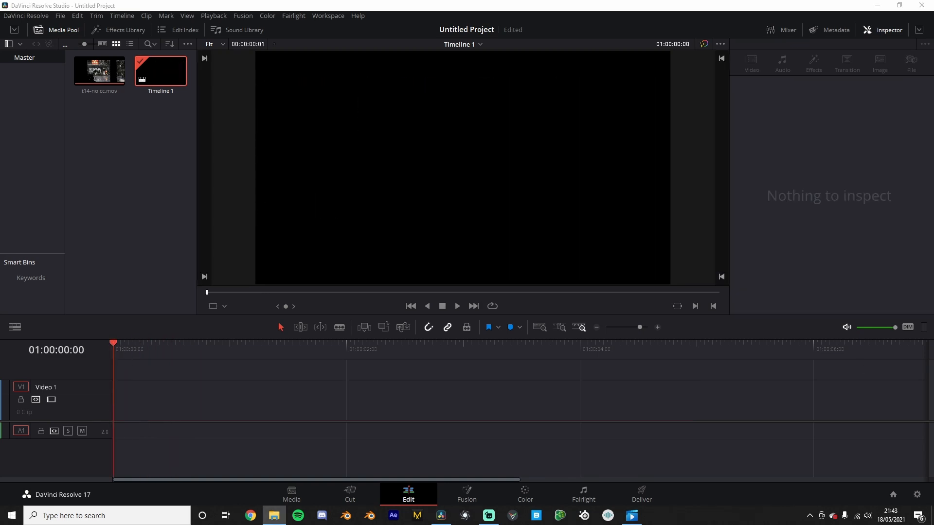
{"action": "left_click_drag", "start_coordinate": [840, 400], "coordinate": [120, 414]}
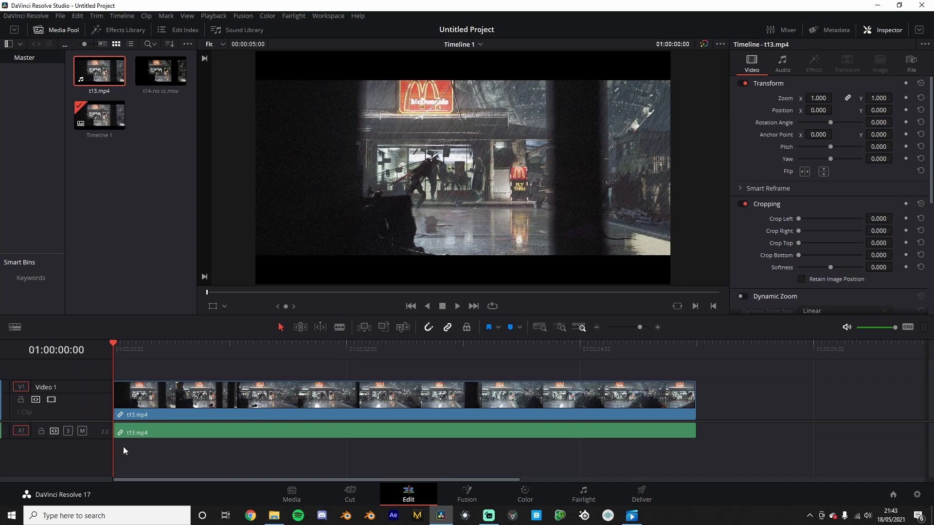
{"action": "key", "text": "space"}
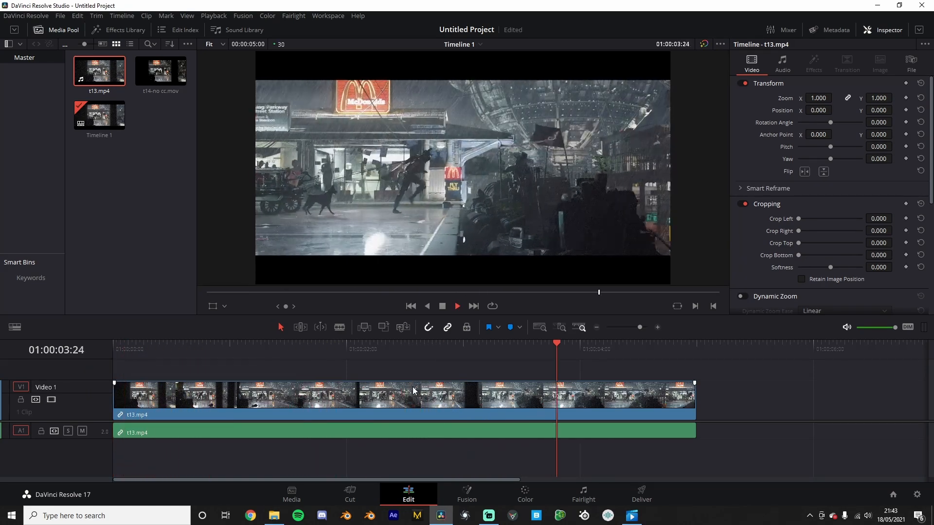
Step: Stop playback, return the playhead to the timeline start, and show the t13.mp4 clip on the Fusion page
{"action": "key", "text": "space"}
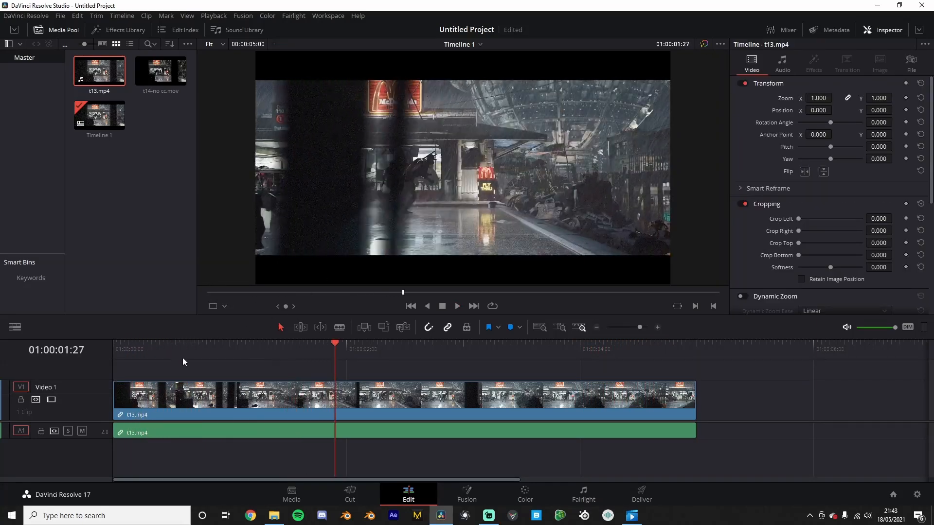
{"action": "left_click", "coordinate": [113, 350]}
{"action": "left_click", "coordinate": [293, 399]}
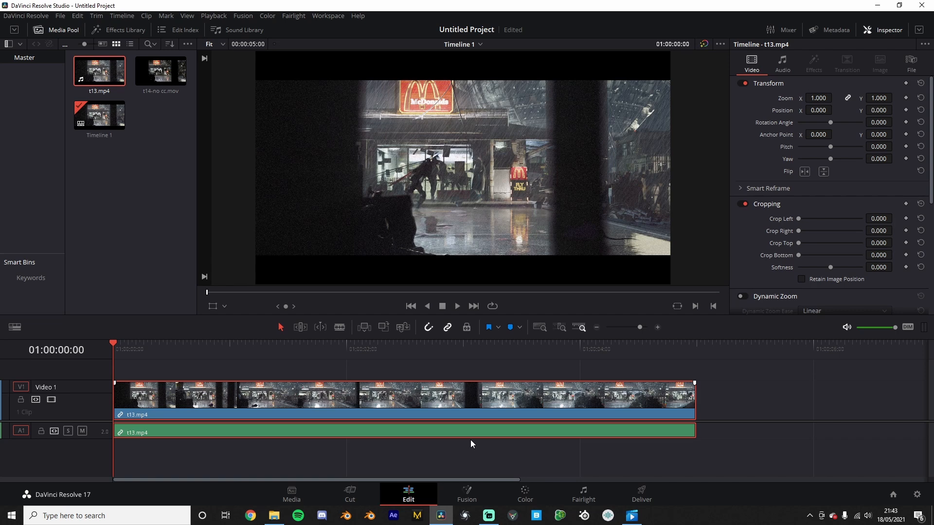
{"action": "left_click", "coordinate": [468, 498]}
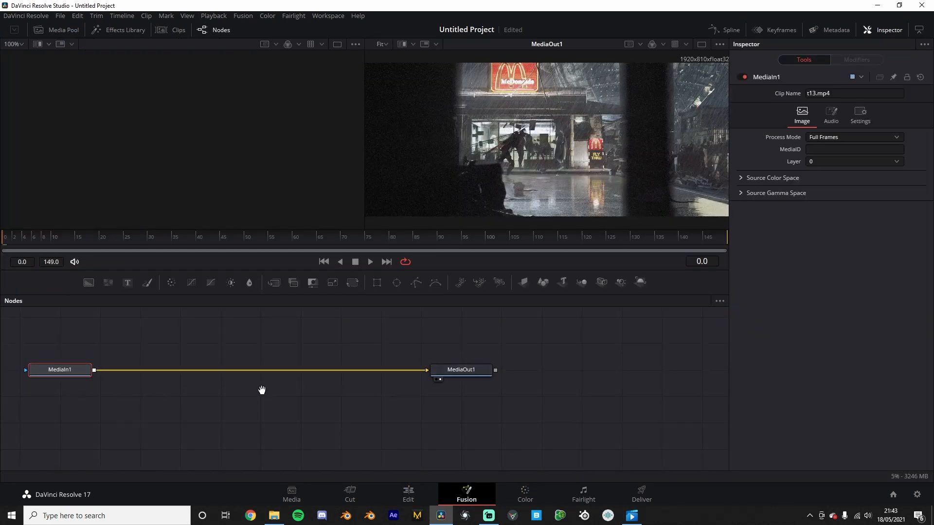
Step: Spread the MediaIn1 and MediaOut1 nodes farther apart in the node graph
{"action": "left_click_drag", "start_coordinate": [261, 390], "coordinate": [381, 394]}
{"action": "scroll", "coordinate": [345, 381], "scroll_direction": "up", "scroll_amount": 1}
{"action": "scroll", "coordinate": [381, 395], "scroll_direction": "down", "scroll_amount": 1}
{"action": "left_click_drag", "start_coordinate": [216, 380], "coordinate": [153, 375]}
{"action": "left_click_drag", "start_coordinate": [594, 381], "coordinate": [639, 380]}
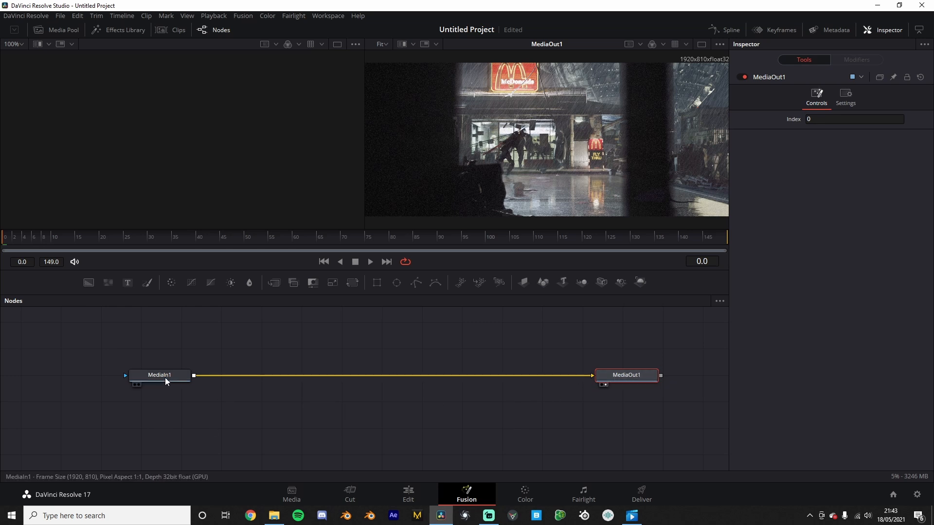
{"action": "left_click_drag", "start_coordinate": [166, 379], "coordinate": [145, 379]}
{"action": "left_click", "coordinate": [145, 378]}
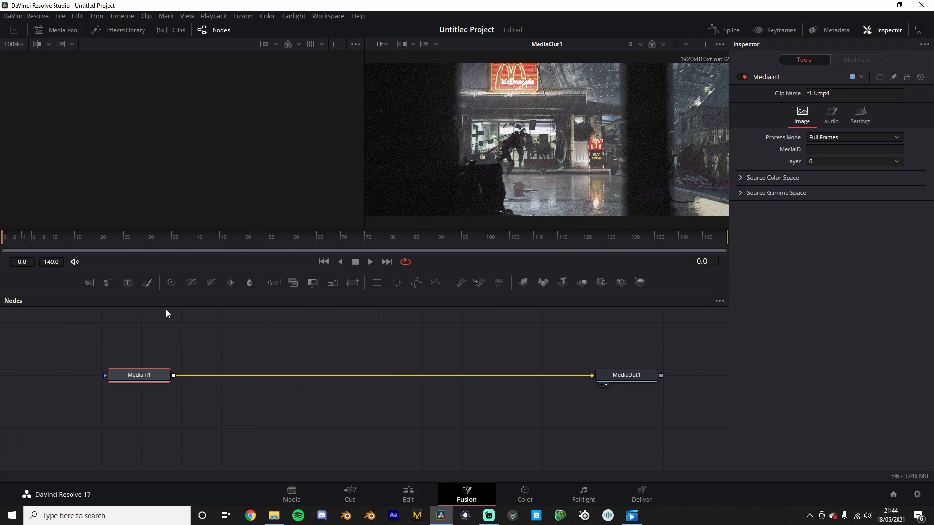
{"action": "mouse_move", "coordinate": [620, 377]}
{"action": "left_mouse_down"}
{"action": "mouse_move", "coordinate": [624, 370]}
{"action": "mouse_move", "coordinate": [623, 379]}
{"action": "left_mouse_up"}
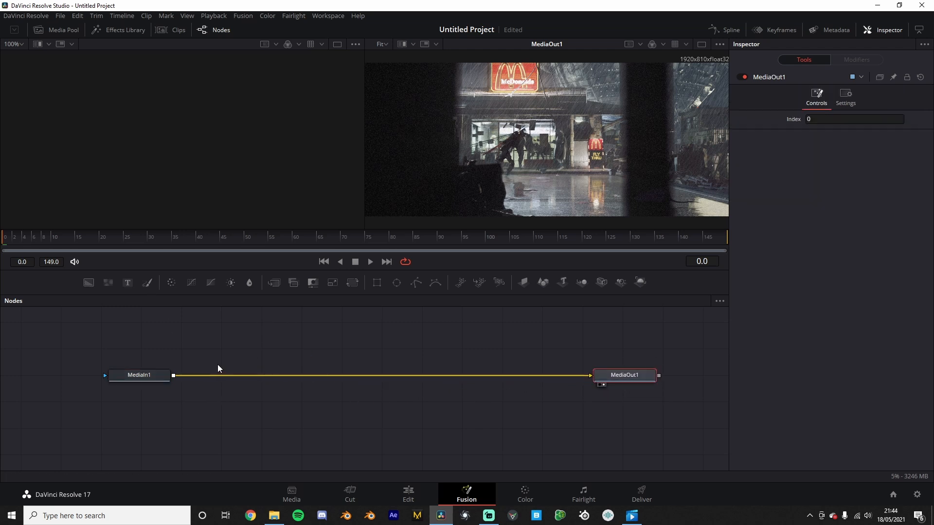
Step: Shift MediaIn1 slightly towards MediaOut1 and change the Fusion page to a single viewer
{"action": "left_click_drag", "start_coordinate": [144, 375], "coordinate": [157, 377]}
{"action": "left_click", "coordinate": [235, 401]}
{"action": "left_click", "coordinate": [157, 378]}
{"action": "left_click", "coordinate": [229, 382]}
{"action": "scroll", "coordinate": [229, 382], "scroll_direction": "down", "scroll_amount": 3}
{"action": "scroll", "coordinate": [223, 382], "scroll_direction": "up", "scroll_amount": 3}
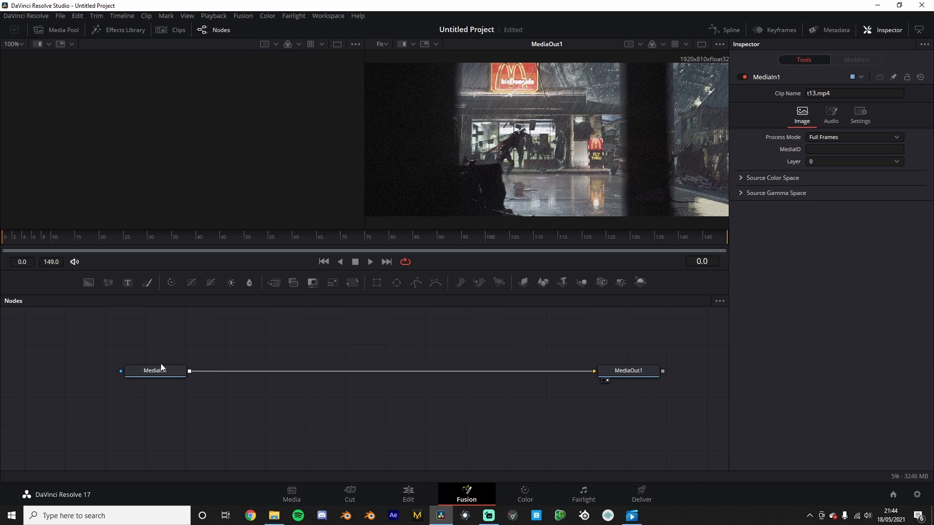
{"action": "left_click", "coordinate": [701, 44]}
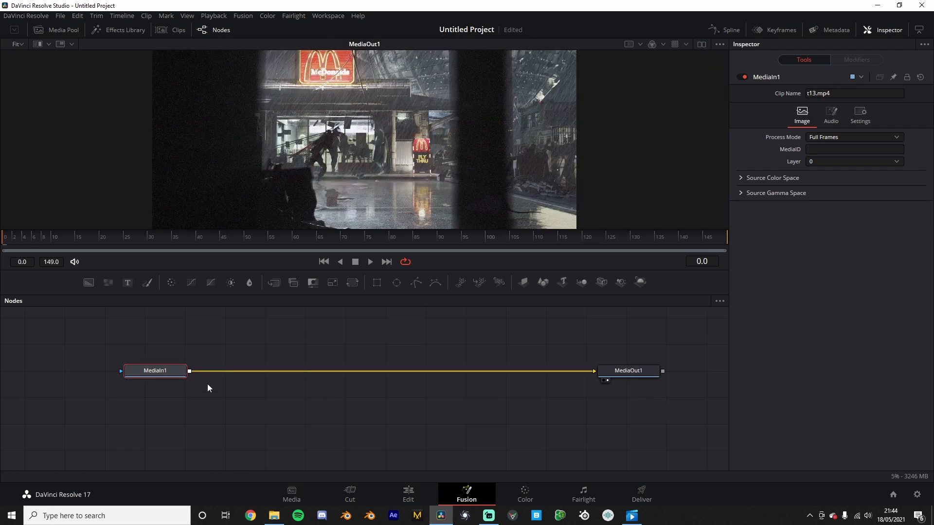
{"action": "key", "text": "shift+space"}
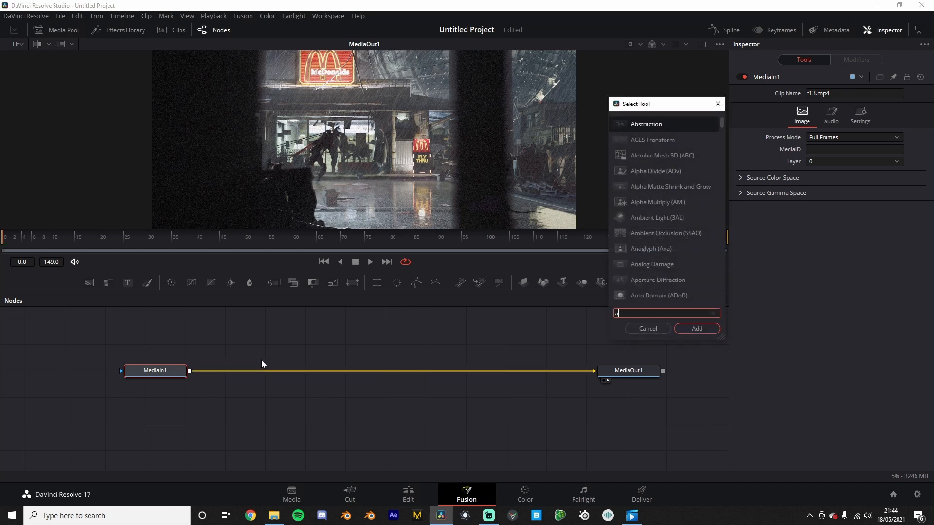
{"action": "type", "text": "awdawd"}
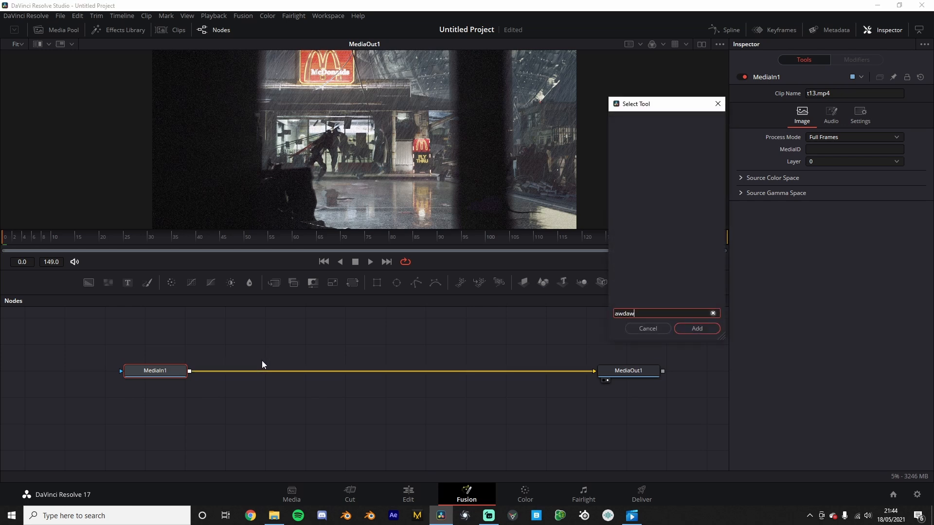
{"action": "key", "text": "BackSpace"}
{"action": "key", "text": "BackSpace"}
{"action": "key", "text": "BackSpace"}
{"action": "key", "text": "BackSpace"}
{"action": "key", "text": "BackSpace"}
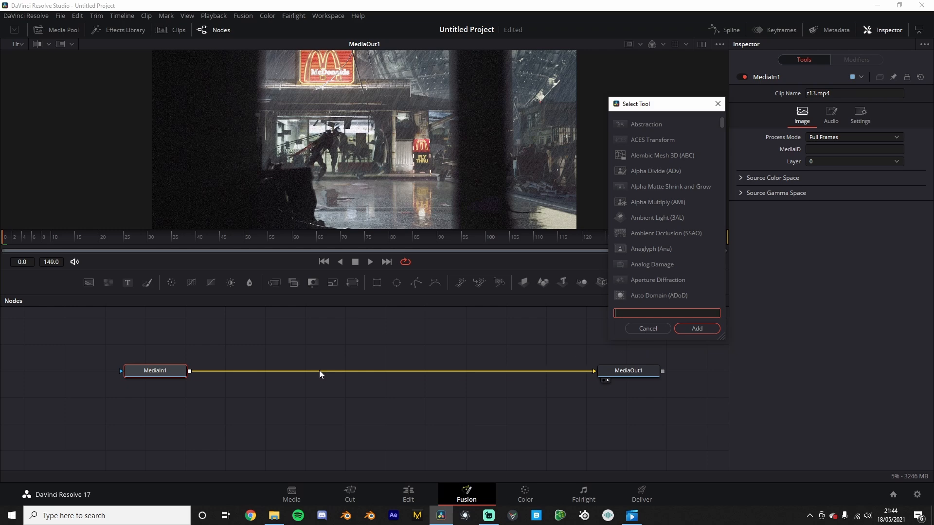
{"action": "left_click", "coordinate": [632, 330]}
{"action": "left_click", "coordinate": [468, 349]}
Step: Add the complete PNG sequence from the rendering/animation/t10-robot folder in File Explorer to the Fusion node graph
{"action": "left_click", "coordinate": [275, 515]}
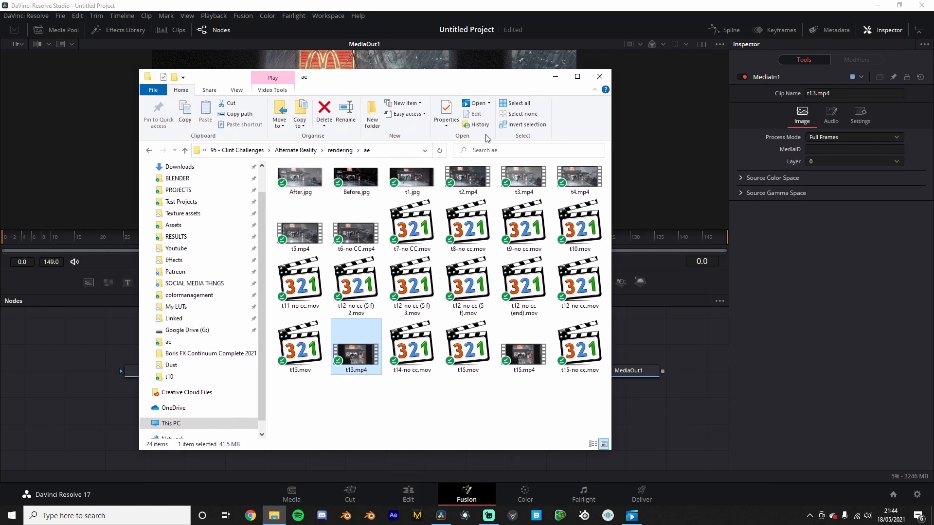
{"action": "left_click", "coordinate": [350, 150]}
{"action": "double_click", "coordinate": [307, 191]}
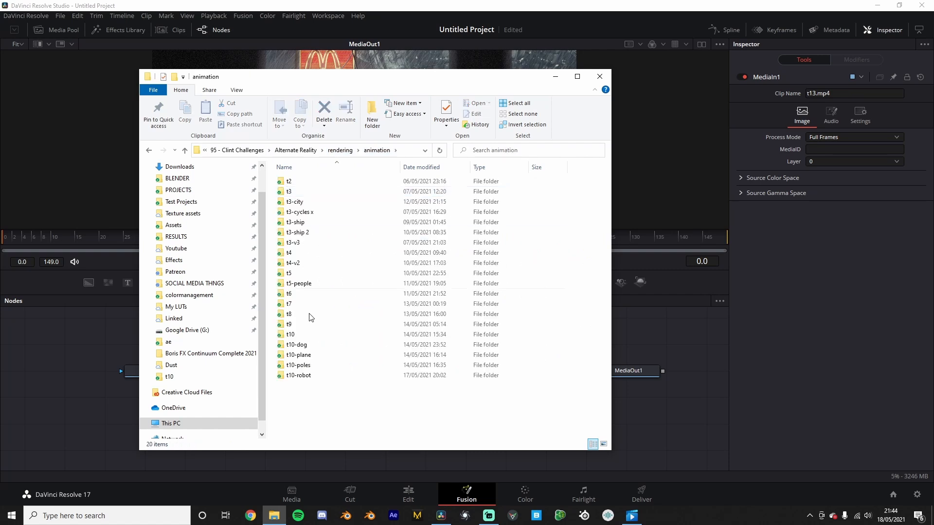
{"action": "double_click", "coordinate": [299, 375]}
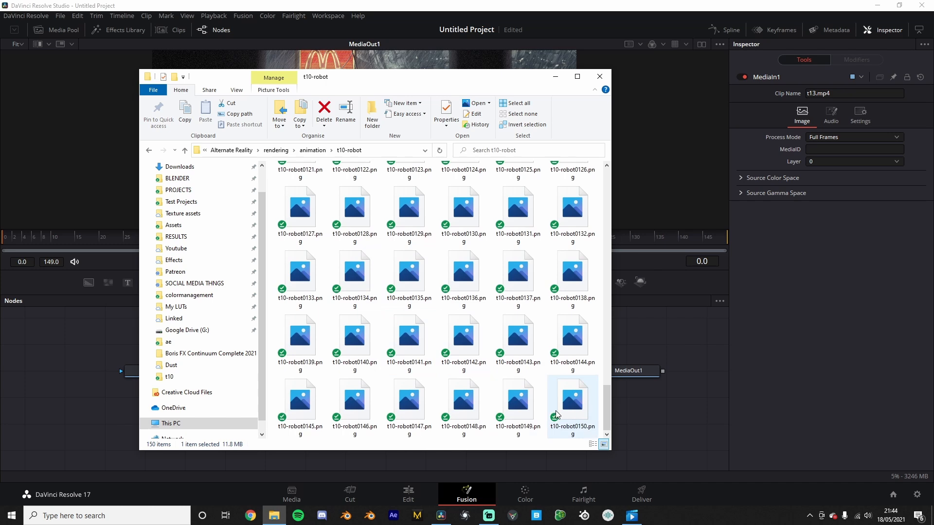
{"action": "key", "text": "shift+End"}
{"action": "left_click_drag", "start_coordinate": [298, 408], "coordinate": [97, 401]}
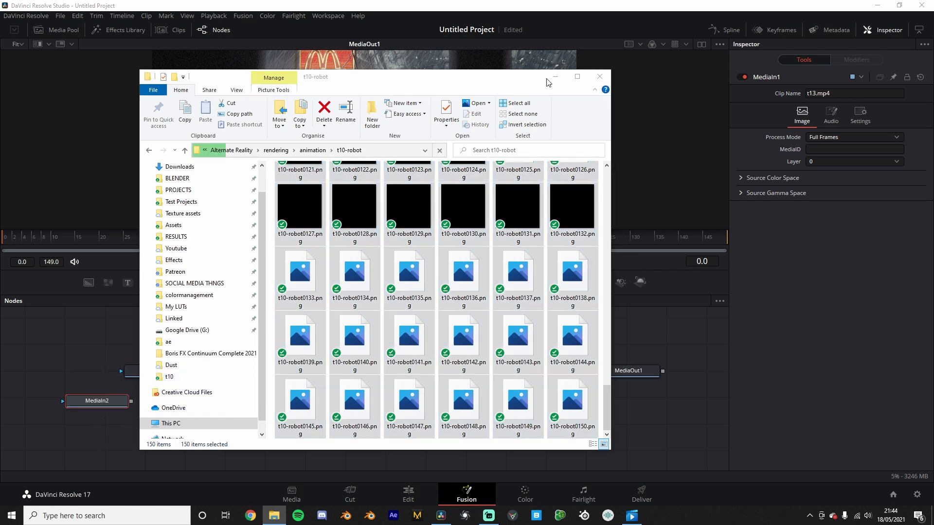
{"action": "left_click", "coordinate": [555, 77]}
Step: Rename the t10-robot sequence's media node to Robot and place it just below MediaIn1
{"action": "left_click_drag", "start_coordinate": [97, 404], "coordinate": [280, 416]}
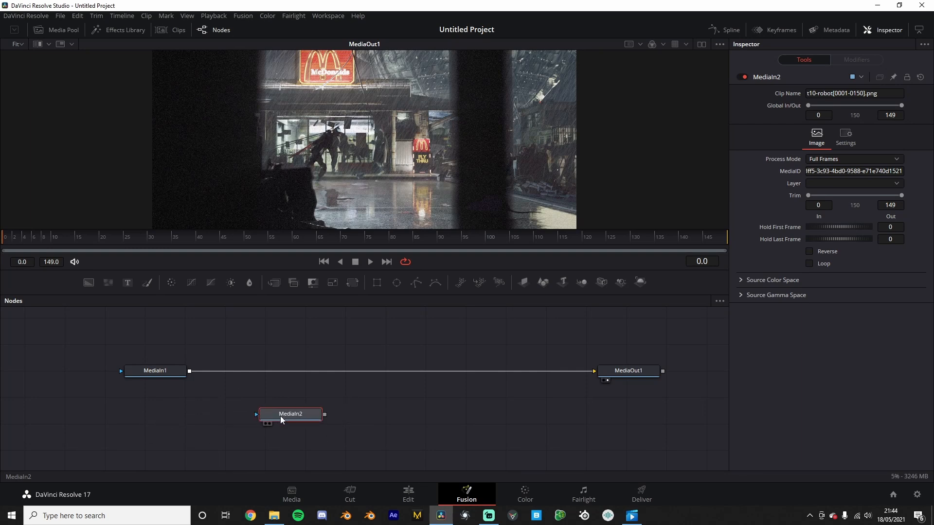
{"action": "key", "text": "F2"}
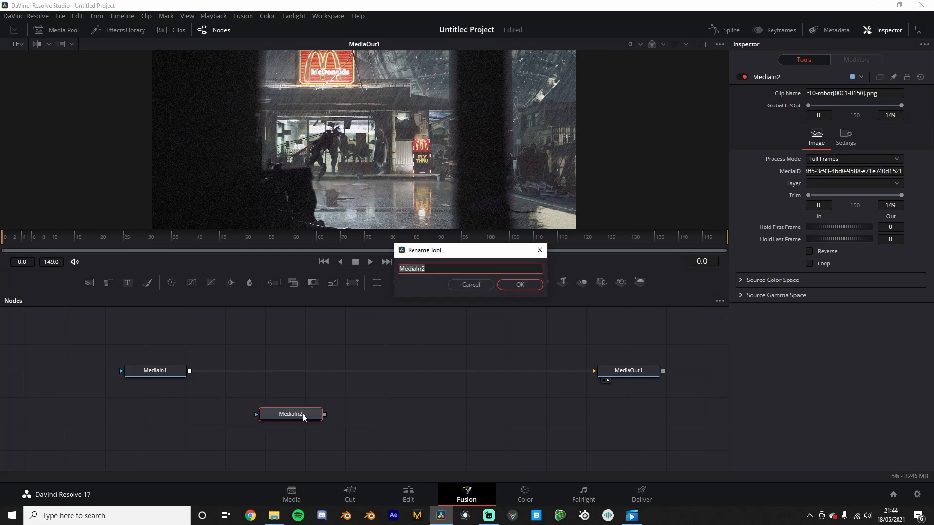
{"action": "type", "text": "Robot"}
{"action": "key", "text": "Return"}
{"action": "left_click_drag", "start_coordinate": [302, 414], "coordinate": [160, 404]}
{"action": "scroll", "coordinate": [501, 458], "scroll_direction": "down", "scroll_amount": 5}
{"action": "scroll", "coordinate": [501, 458], "scroll_direction": "up", "scroll_amount": 5}
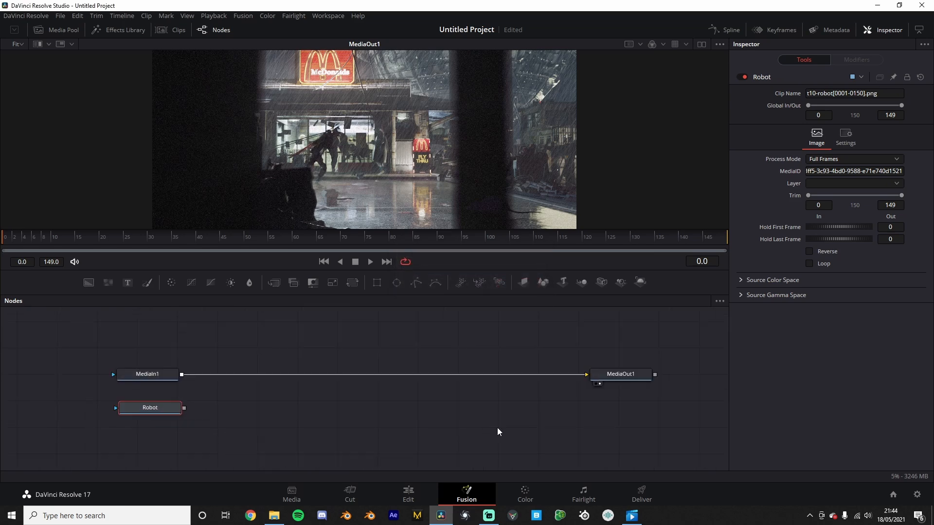
{"action": "scroll", "coordinate": [512, 396], "scroll_direction": "down", "scroll_amount": 2}
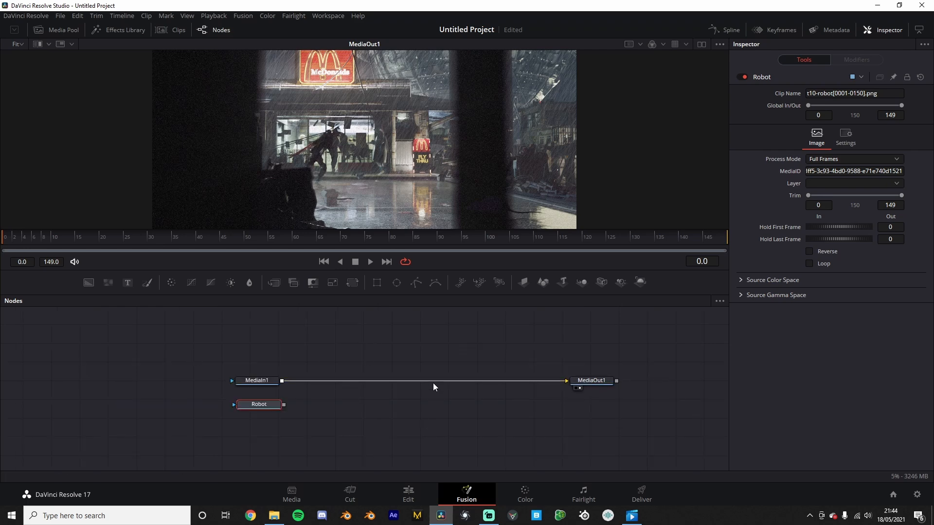
{"action": "scroll", "coordinate": [426, 360], "scroll_direction": "down", "scroll_amount": 5}
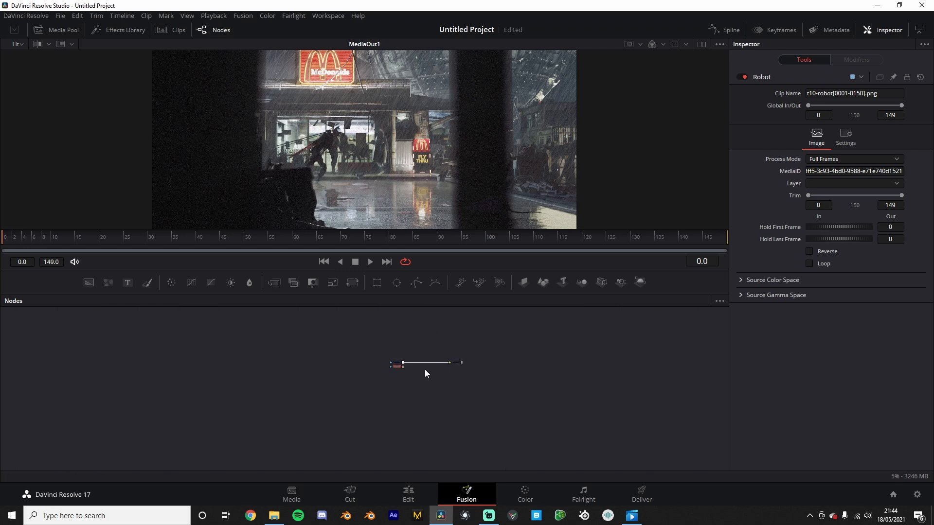
{"action": "scroll", "coordinate": [427, 371], "scroll_direction": "up", "scroll_amount": 5}
{"action": "left_click_drag", "start_coordinate": [401, 393], "coordinate": [389, 407]}
{"action": "scroll", "coordinate": [389, 406], "scroll_direction": "down", "scroll_amount": 2}
{"action": "scroll", "coordinate": [356, 398], "scroll_direction": "up", "scroll_amount": 2}
{"action": "left_click_drag", "start_coordinate": [365, 340], "coordinate": [431, 367]}
{"action": "scroll", "coordinate": [341, 397], "scroll_direction": "down", "scroll_amount": 1}
{"action": "scroll", "coordinate": [431, 373], "scroll_direction": "up", "scroll_amount": 2}
{"action": "scroll", "coordinate": [431, 373], "scroll_direction": "down", "scroll_amount": 2}
{"action": "scroll", "coordinate": [432, 367], "scroll_direction": "up", "scroll_amount": 2}
{"action": "scroll", "coordinate": [447, 369], "scroll_direction": "down", "scroll_amount": 2}
{"action": "scroll", "coordinate": [436, 369], "scroll_direction": "up", "scroll_amount": 2}
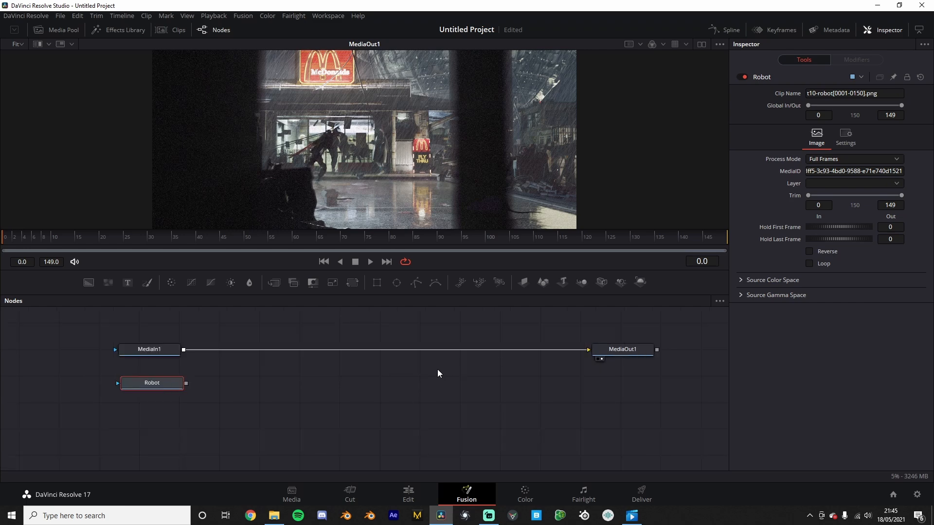
{"action": "left_click", "coordinate": [292, 16]}
{"action": "left_click", "coordinate": [366, 337]}
{"action": "right_click", "coordinate": [367, 338]}
{"action": "mouse_move", "coordinate": [399, 382]}
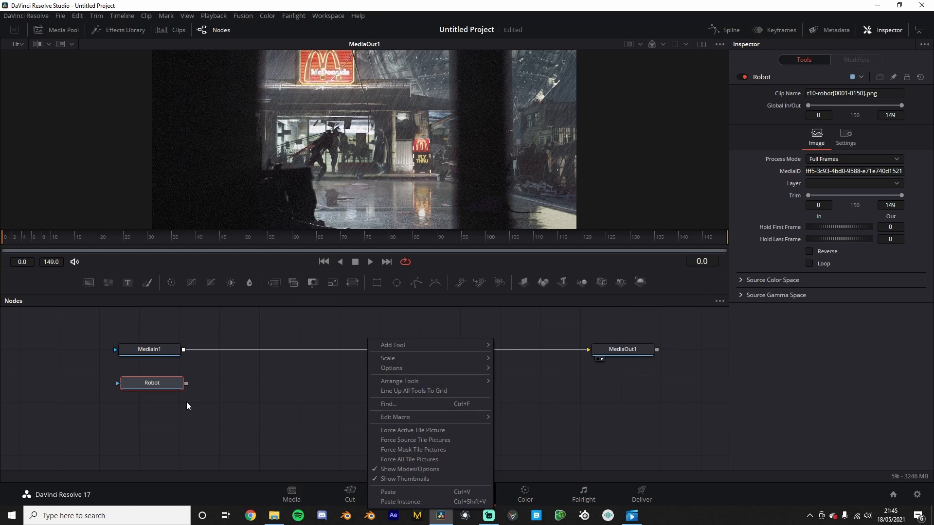
{"action": "left_click", "coordinate": [226, 409]}
Step: Move the MediaIn1 and Robot nodes closer to MediaOut1, keeping Robot beneath MediaIn1
{"action": "scroll", "coordinate": [211, 366], "scroll_direction": "down", "scroll_amount": 2}
{"action": "left_click_drag", "start_coordinate": [162, 353], "coordinate": [235, 359]}
{"action": "left_click_drag", "start_coordinate": [187, 381], "coordinate": [243, 384]}
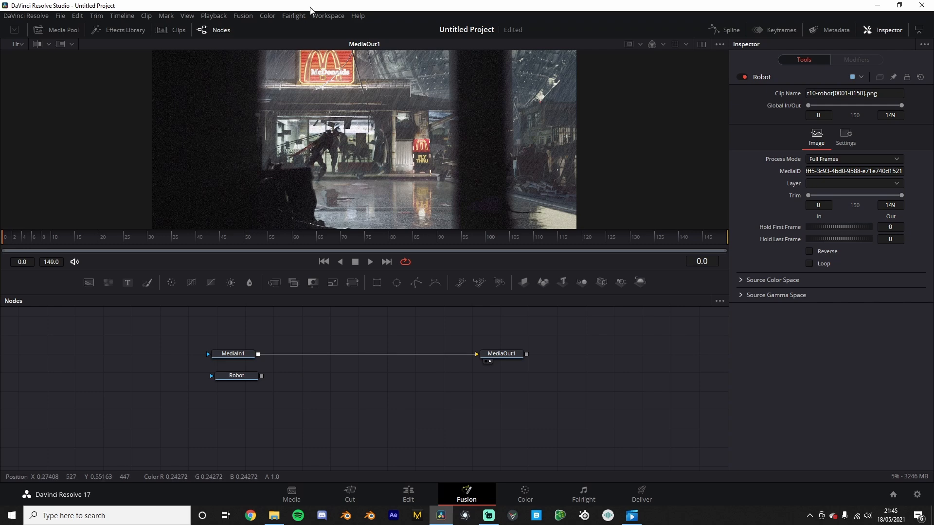
Step: Clear the Ignore option for both Pan and Zoom in Fusion's User Interface settings and save them
{"action": "left_click", "coordinate": [240, 16]}
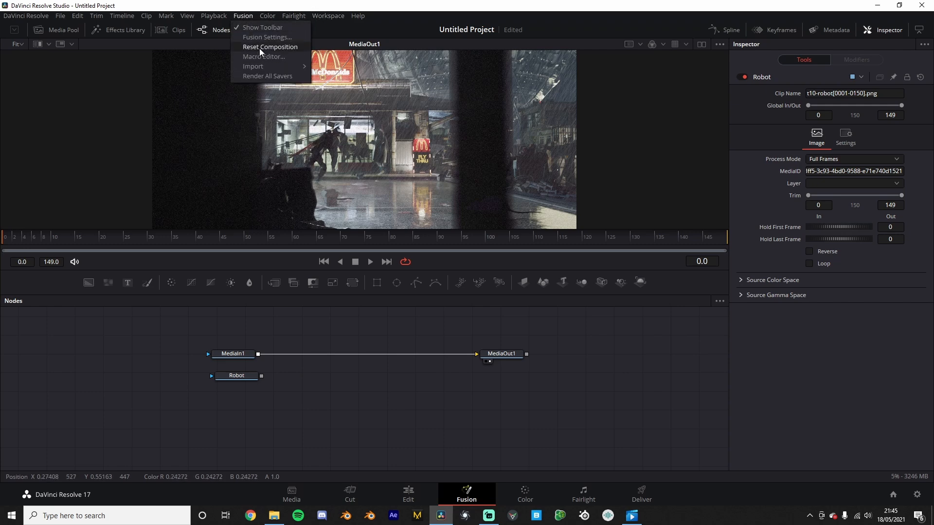
{"action": "left_click", "coordinate": [261, 40]}
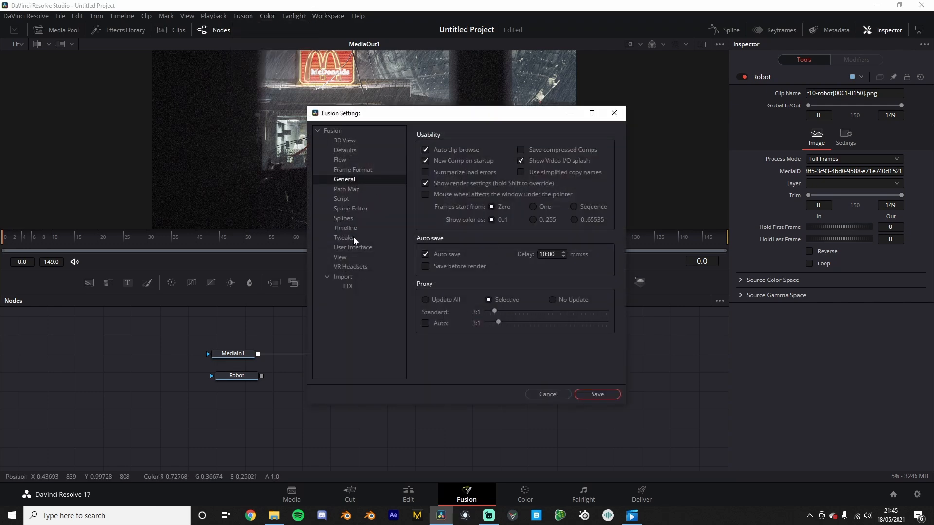
{"action": "left_click", "coordinate": [361, 249]}
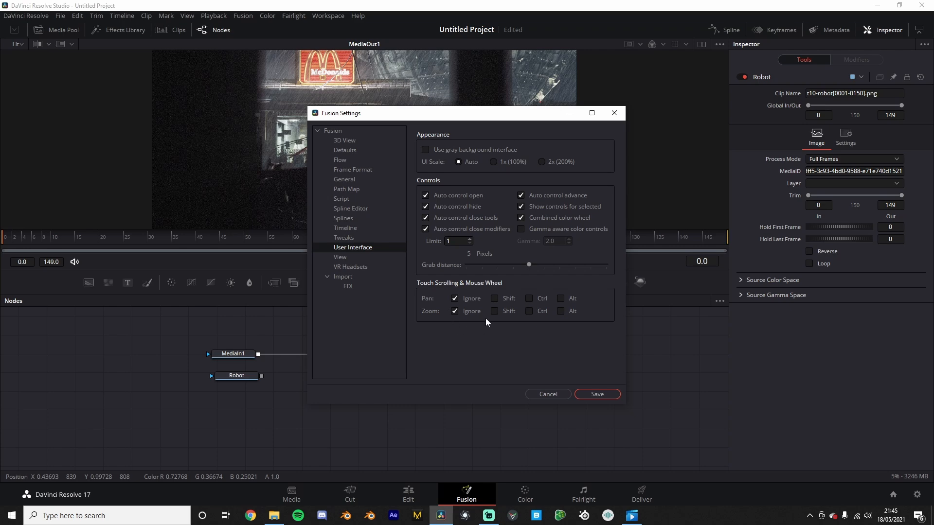
{"action": "left_click", "coordinate": [597, 395]}
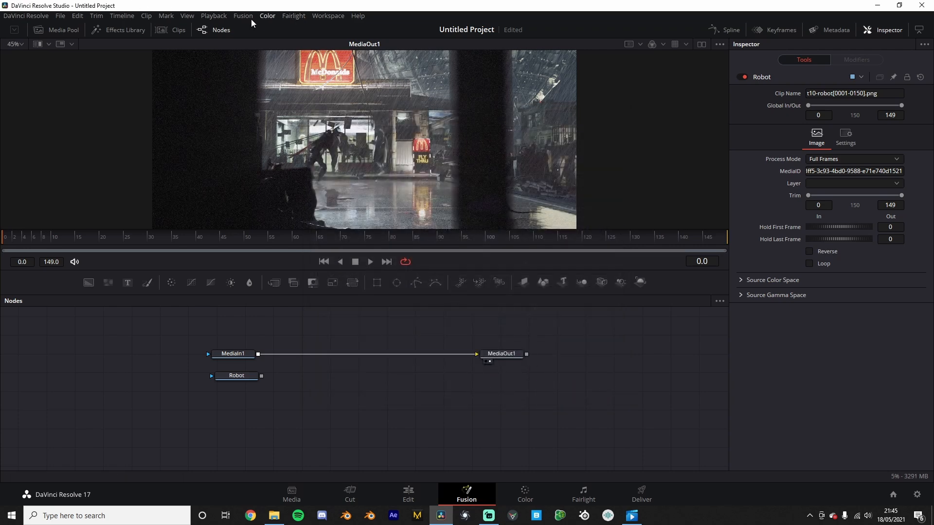
{"action": "left_click", "coordinate": [238, 16]}
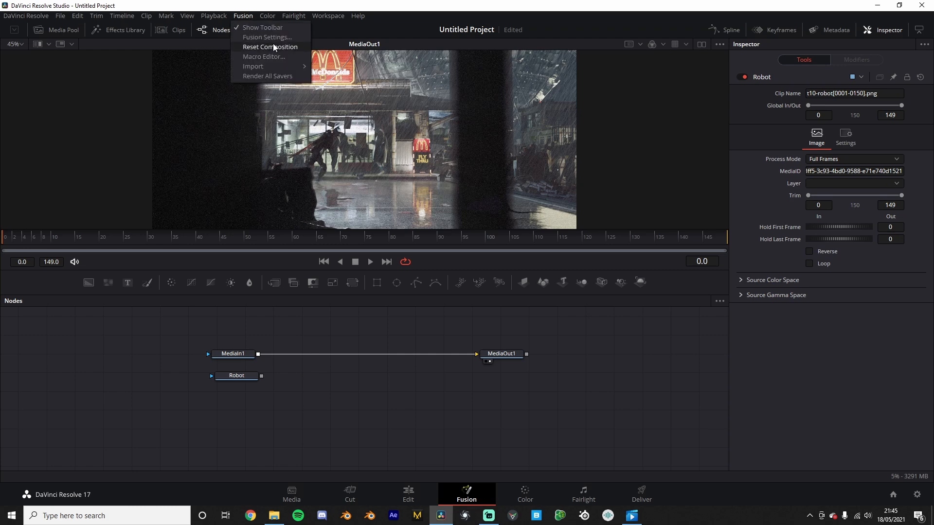
{"action": "left_click", "coordinate": [272, 43]}
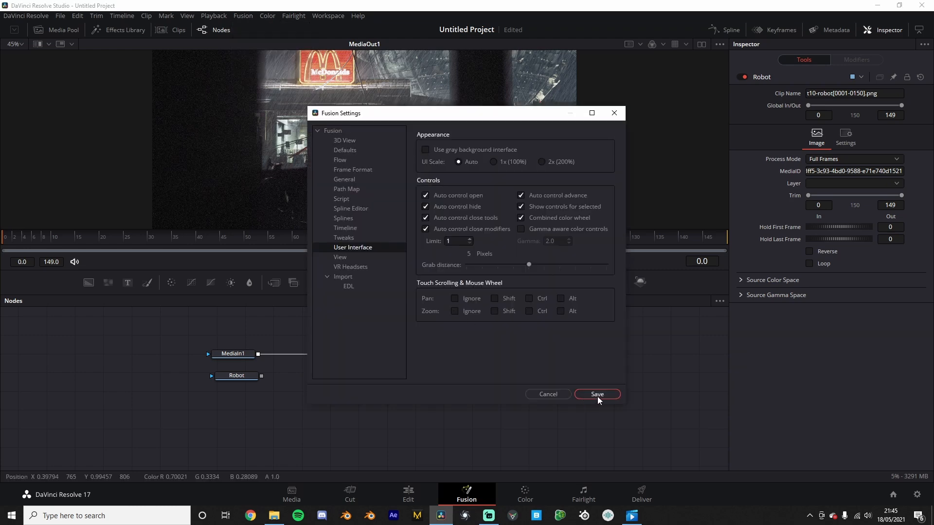
{"action": "left_click", "coordinate": [597, 395]}
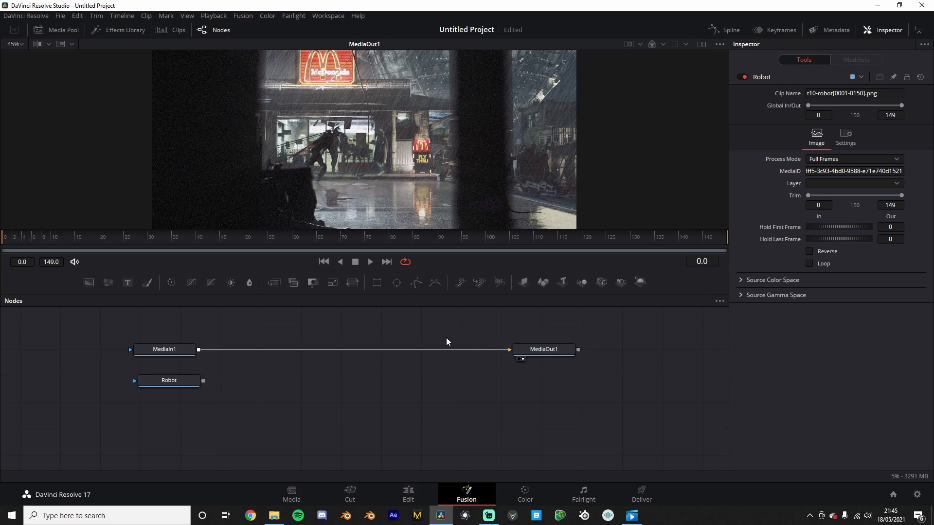
Step: Test zooming and panning around the node graph with the saved mouse wheel settings
{"action": "scroll", "coordinate": [470, 335], "scroll_direction": "down", "scroll_amount": 3}
{"action": "left_click_drag", "start_coordinate": [466, 335], "coordinate": [488, 343]}
{"action": "scroll", "coordinate": [440, 357], "scroll_direction": "up", "scroll_amount": 3}
{"action": "scroll", "coordinate": [440, 355], "scroll_direction": "down", "scroll_amount": 5}
{"action": "scroll", "coordinate": [440, 355], "scroll_direction": "up", "scroll_amount": 4}
{"action": "scroll", "coordinate": [541, 349], "scroll_direction": "down", "scroll_amount": 2}
{"action": "scroll", "coordinate": [446, 348], "scroll_direction": "up", "scroll_amount": 1}
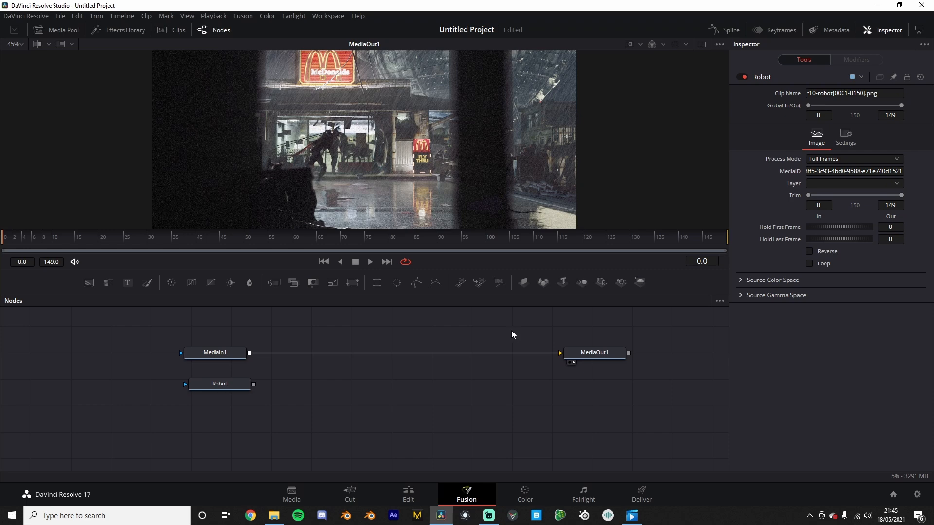
{"action": "left_click_drag", "start_coordinate": [524, 327], "coordinate": [411, 340]}
{"action": "scroll", "coordinate": [535, 348], "scroll_direction": "down", "scroll_amount": 2}
{"action": "scroll", "coordinate": [431, 343], "scroll_direction": "up", "scroll_amount": 2}
{"action": "left_click_drag", "start_coordinate": [321, 336], "coordinate": [485, 351]}
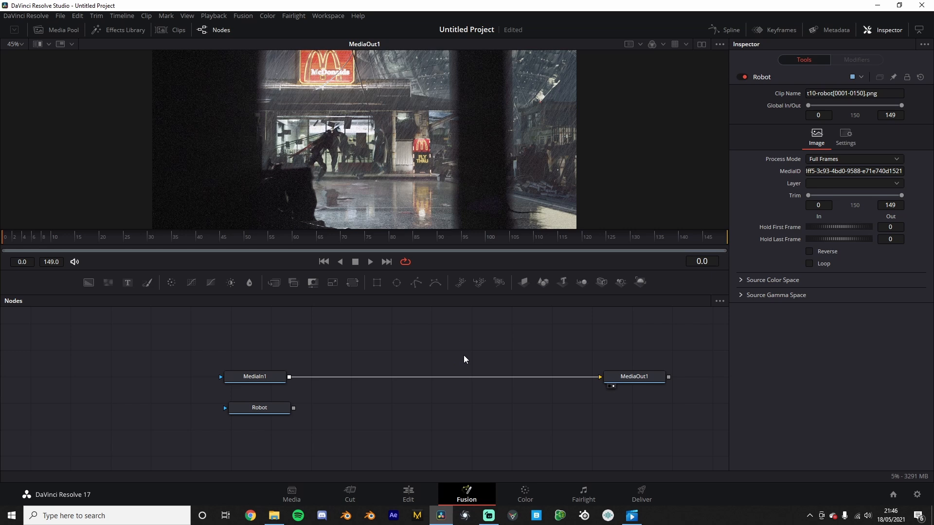
Step: Align the Robot node beneath MediaIn1, preview the shot at frame 38, and select MediaIn1
{"action": "mouse_move", "coordinate": [254, 413]}
{"action": "left_mouse_down"}
{"action": "mouse_move", "coordinate": [266, 416]}
{"action": "mouse_move", "coordinate": [247, 415]}
{"action": "left_mouse_up"}
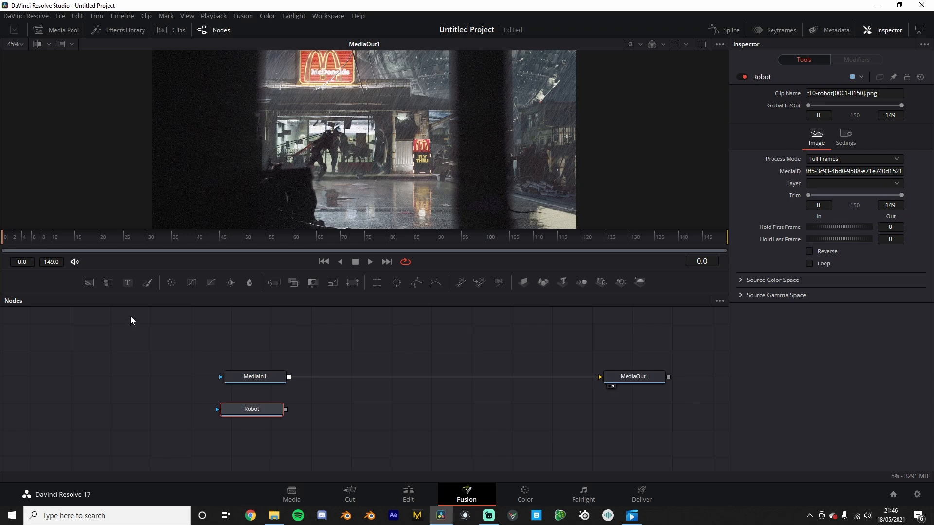
{"action": "left_click_drag", "start_coordinate": [35, 240], "coordinate": [191, 254]}
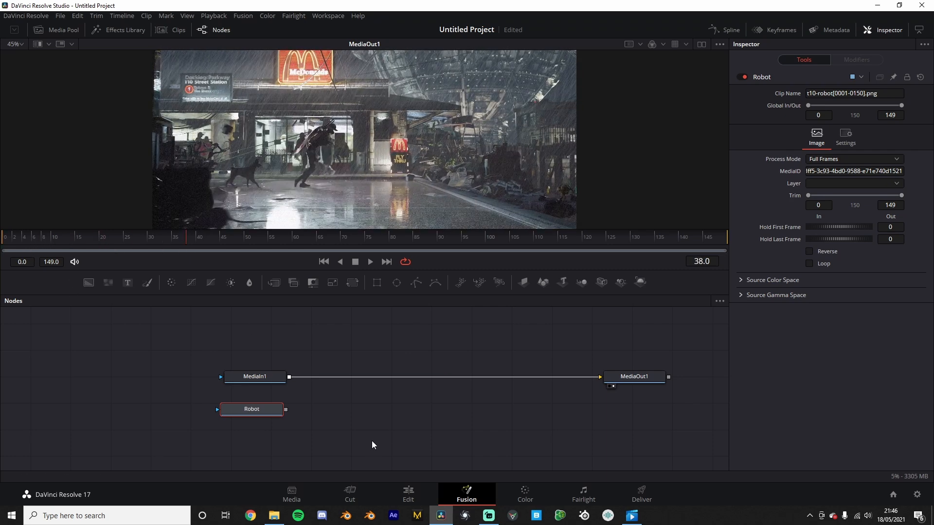
{"action": "left_click", "coordinate": [266, 381]}
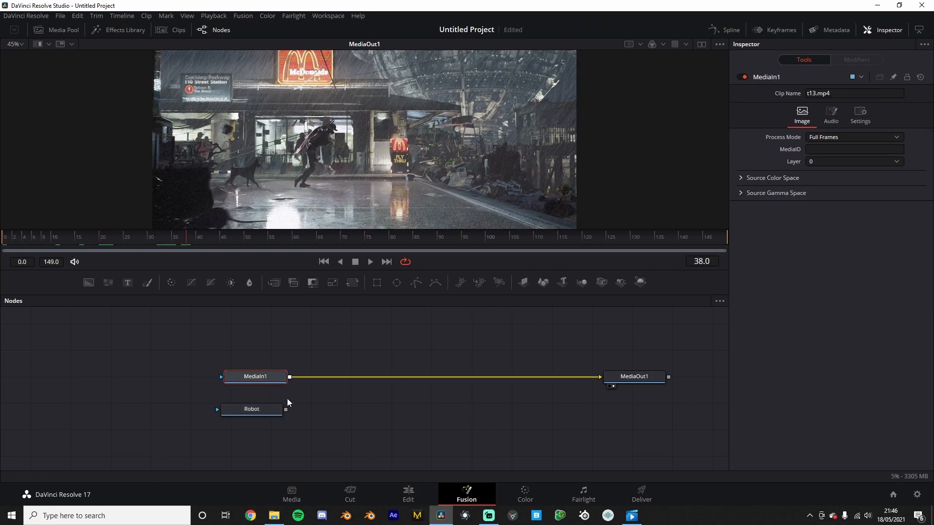
{"action": "left_click_drag", "start_coordinate": [253, 413], "coordinate": [258, 411]}
{"action": "key", "text": "shift+space"}
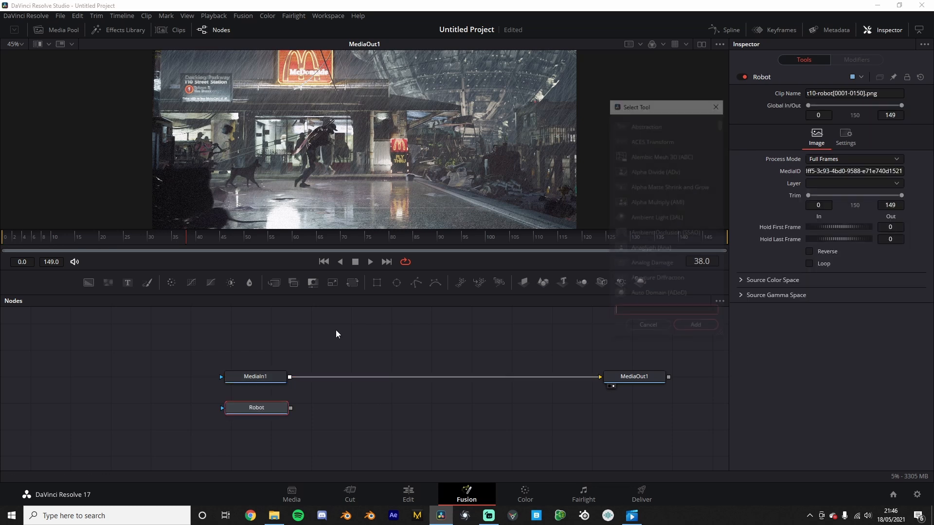
{"action": "type", "text": "merge"}
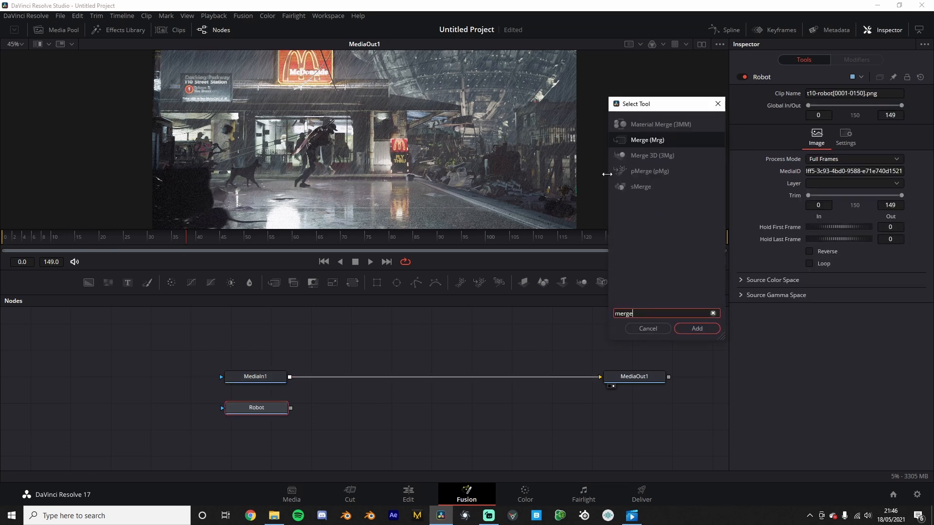
{"action": "left_click", "coordinate": [660, 331]}
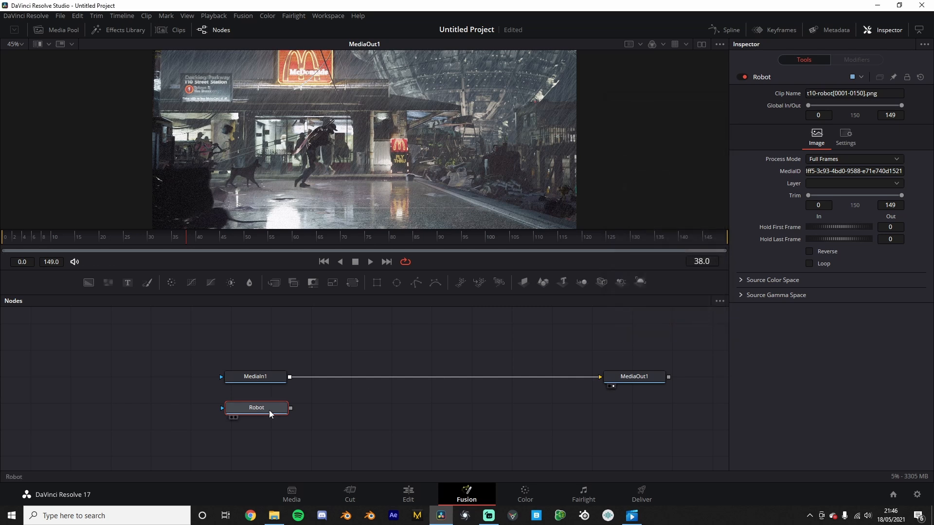
{"action": "key", "text": "shift+space"}
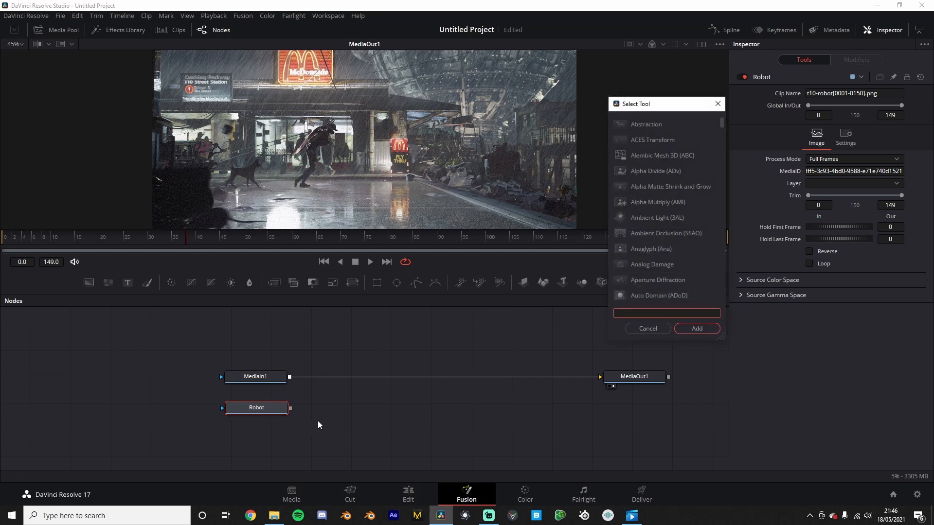
{"action": "left_click", "coordinate": [648, 329]}
Step: Combine the outputs of MediaIn1 and Robot in a new Merge node, and position Robot beneath it
{"action": "left_click_drag", "start_coordinate": [291, 408], "coordinate": [289, 379]}
{"action": "left_click_drag", "start_coordinate": [344, 413], "coordinate": [387, 381]}
{"action": "left_click_drag", "start_coordinate": [260, 411], "coordinate": [389, 410]}
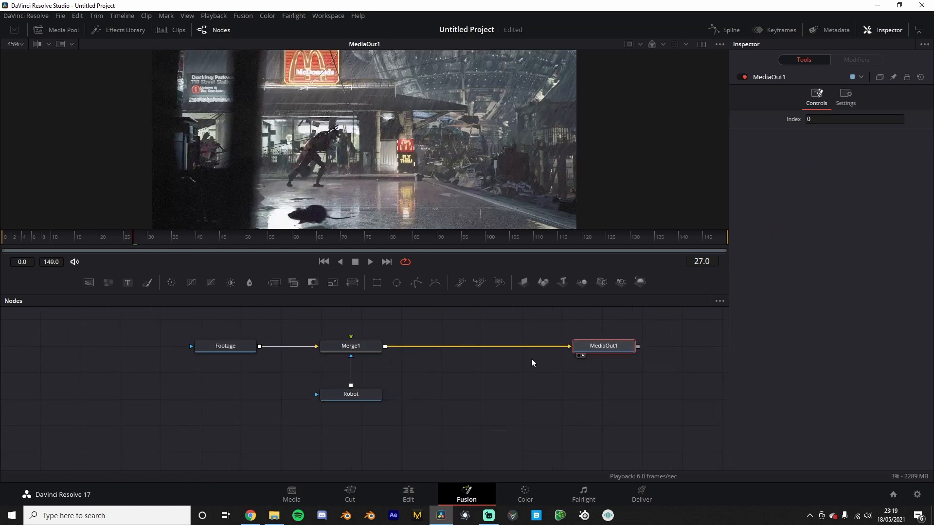
Step: Swap the foreground and background inputs of the Merge1 node
{"action": "scroll", "coordinate": [392, 364], "scroll_direction": "up", "scroll_amount": 2}
{"action": "scroll", "coordinate": [352, 374], "scroll_direction": "down", "scroll_amount": 1}
{"action": "left_click_drag", "start_coordinate": [353, 373], "coordinate": [446, 340]}
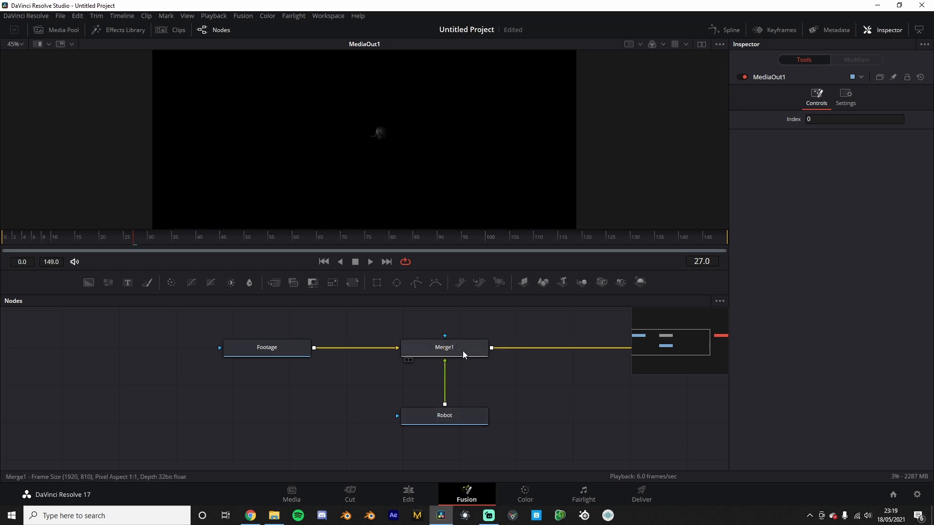
{"action": "left_click", "coordinate": [463, 351]}
{"action": "mouse_move", "coordinate": [571, 365]}
{"action": "left_mouse_down"}
{"action": "mouse_move", "coordinate": [340, 355]}
{"action": "mouse_move", "coordinate": [571, 367]}
{"action": "left_mouse_up"}
{"action": "scroll", "coordinate": [430, 361], "scroll_direction": "up", "scroll_amount": 2}
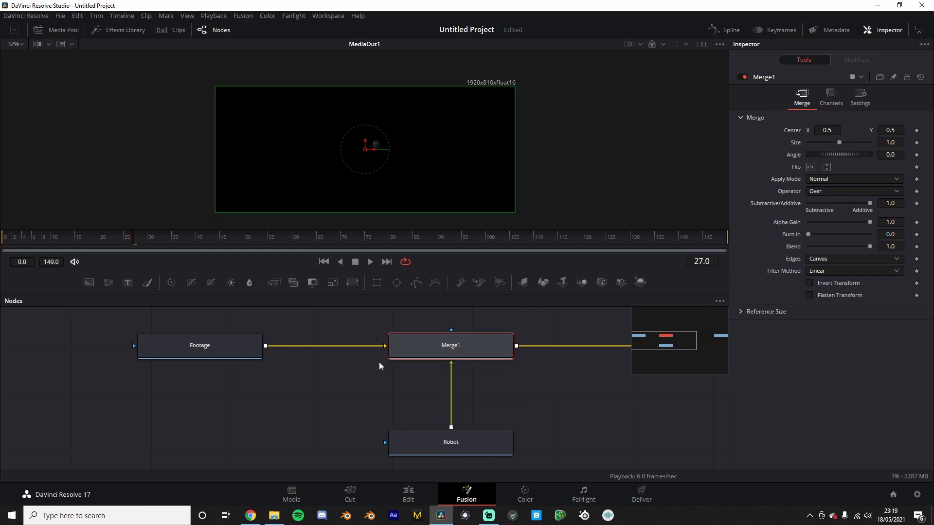
{"action": "right_click", "coordinate": [460, 354]}
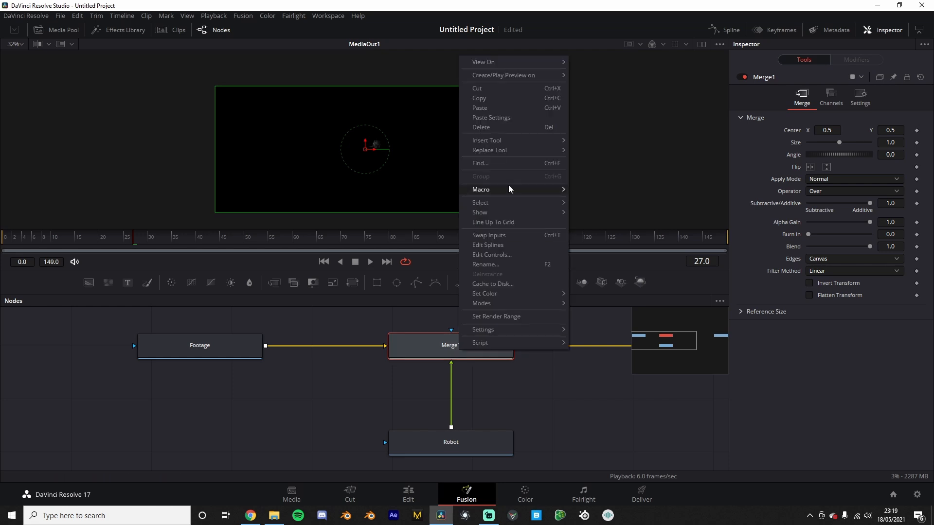
{"action": "left_click", "coordinate": [501, 237]}
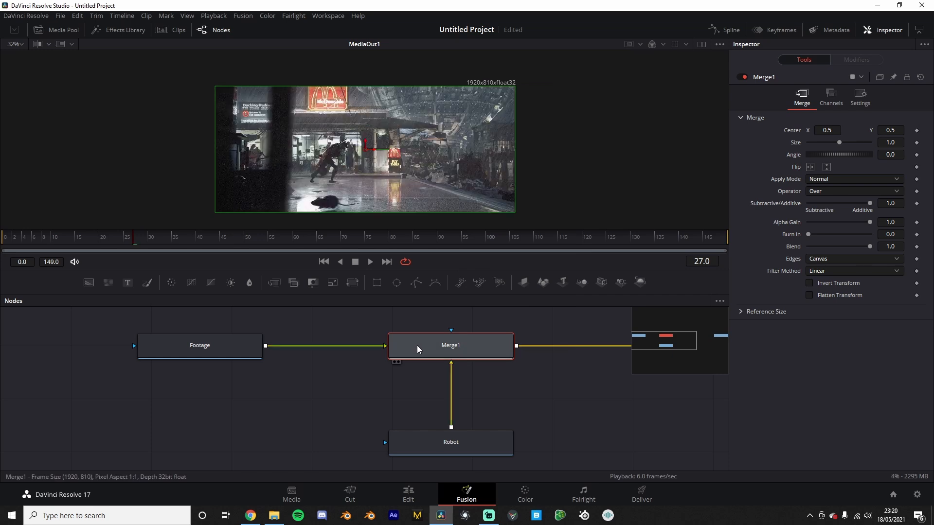
Step: Inspect the merged frame up close, then compare the individual outputs of Robot, Footage and Merge1 in the viewer
{"action": "scroll", "coordinate": [359, 158], "scroll_direction": "up", "scroll_amount": 3}
{"action": "scroll", "coordinate": [474, 351], "scroll_direction": "down", "scroll_amount": 1}
{"action": "scroll", "coordinate": [473, 352], "scroll_direction": "down", "scroll_amount": 2}
{"action": "scroll", "coordinate": [539, 357], "scroll_direction": "up", "scroll_amount": 2}
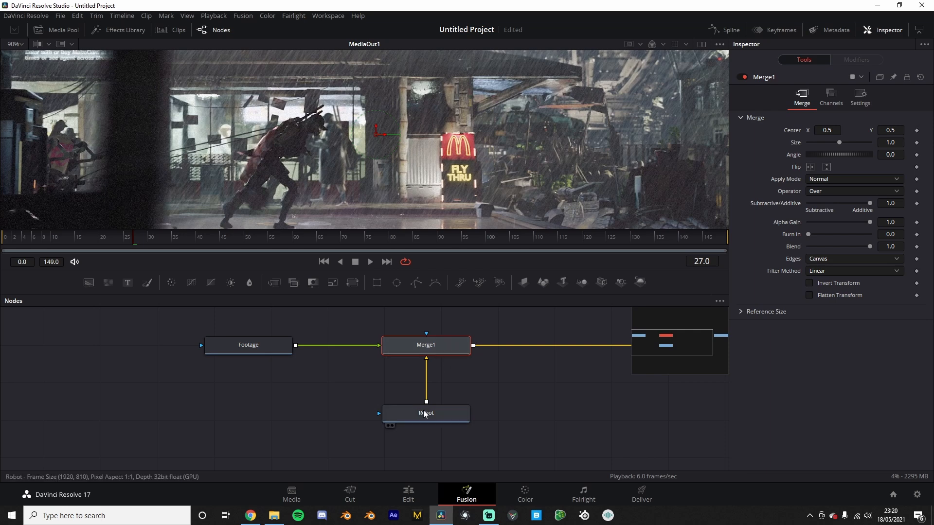
{"action": "left_click_drag", "start_coordinate": [423, 413], "coordinate": [423, 416]}
{"action": "key", "text": "1"}
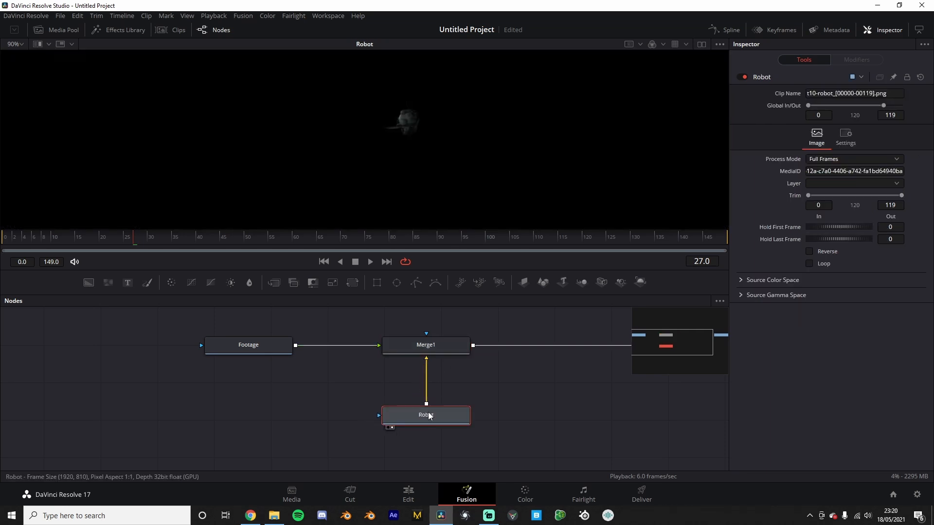
{"action": "left_click", "coordinate": [261, 344]}
{"action": "key", "text": "1"}
{"action": "left_click", "coordinate": [435, 346]}
{"action": "key", "text": "1"}
Step: Play back the merged shot, restarting from the first frame
{"action": "key", "text": "space"}
{"action": "key", "text": "space"}
{"action": "left_click_drag", "start_coordinate": [32, 240], "coordinate": [4, 239]}
{"action": "key", "text": "space"}
{"action": "key", "text": "space"}
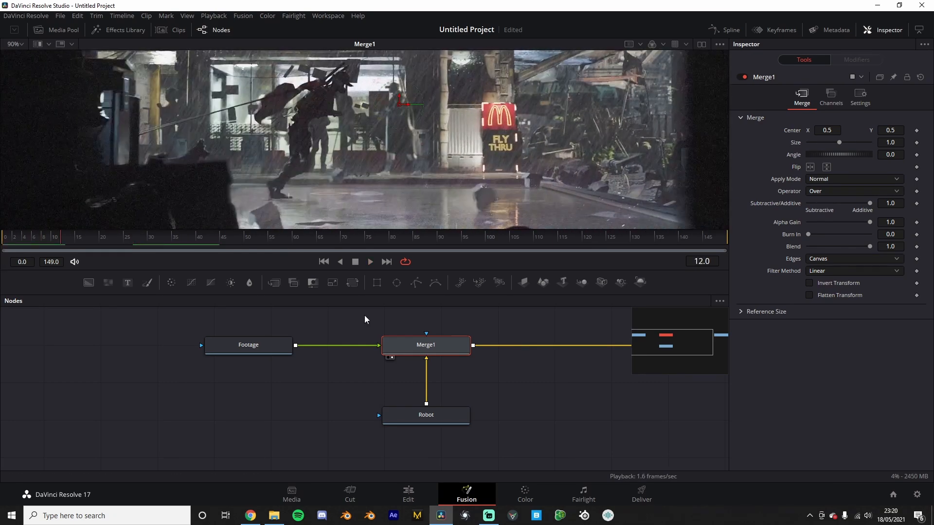
Step: View the Robot node fitted in the viewer and play its sequence, then return to Merge1's output
{"action": "mouse_move", "coordinate": [426, 415]}
{"action": "left_mouse_down"}
{"action": "mouse_move", "coordinate": [412, 418]}
{"action": "mouse_move", "coordinate": [427, 420]}
{"action": "left_mouse_up"}
{"action": "key", "text": "1"}
{"action": "key", "text": "ctrl+f"}
{"action": "key", "text": "space"}
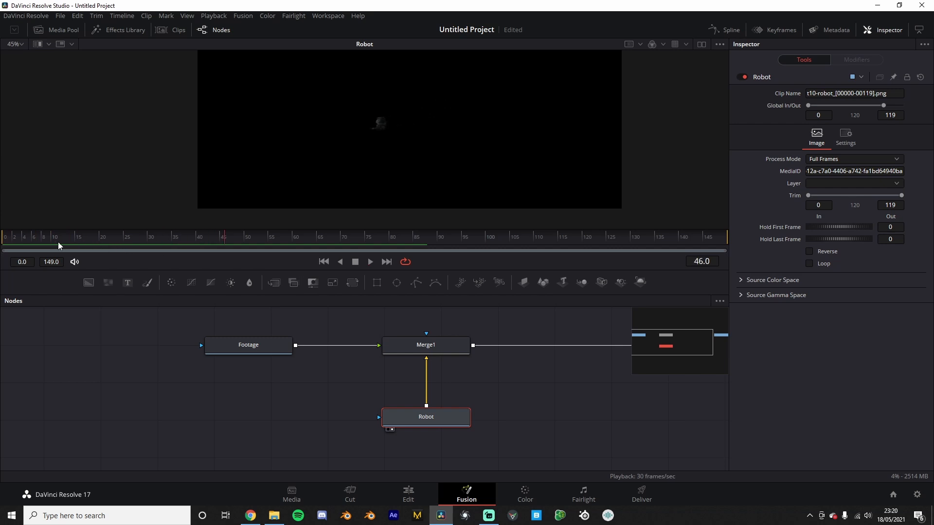
{"action": "left_click", "coordinate": [438, 351]}
{"action": "key", "text": "1"}
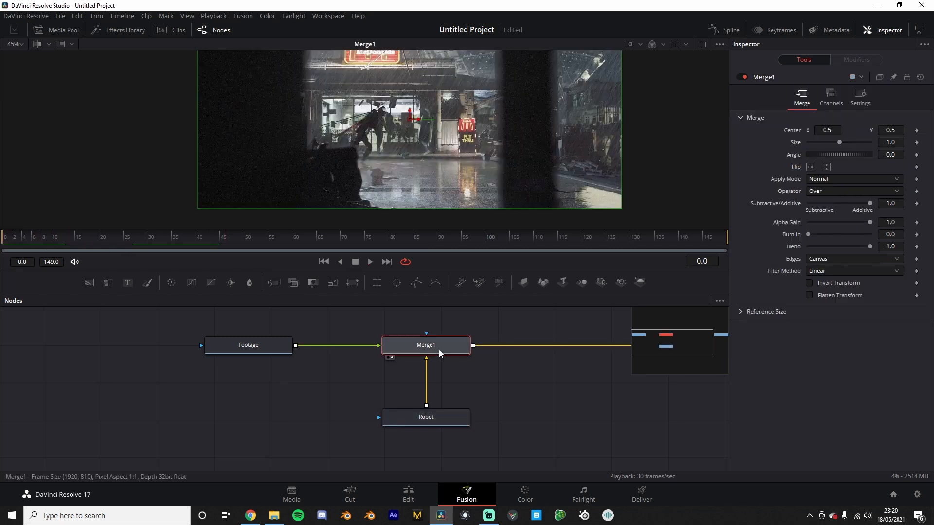
{"action": "left_click", "coordinate": [232, 343]}
{"action": "left_click", "coordinate": [440, 346]}
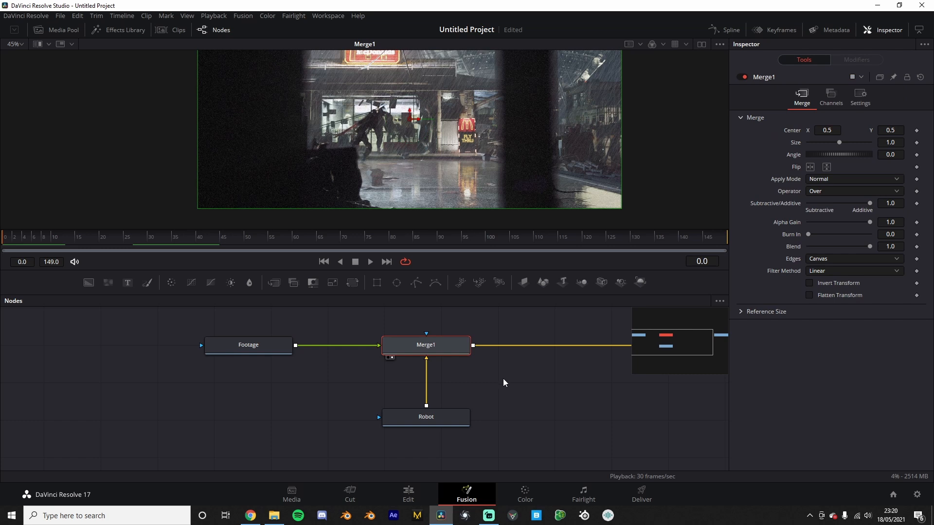
Step: Delete the Merge1 node and disconnect Robot from MediaOut1
{"action": "key", "text": "Delete"}
{"action": "left_click_drag", "start_coordinate": [463, 423], "coordinate": [336, 403]}
{"action": "scroll", "coordinate": [357, 397], "scroll_direction": "down", "scroll_amount": 3}
{"action": "left_click_drag", "start_coordinate": [614, 377], "coordinate": [483, 390]}
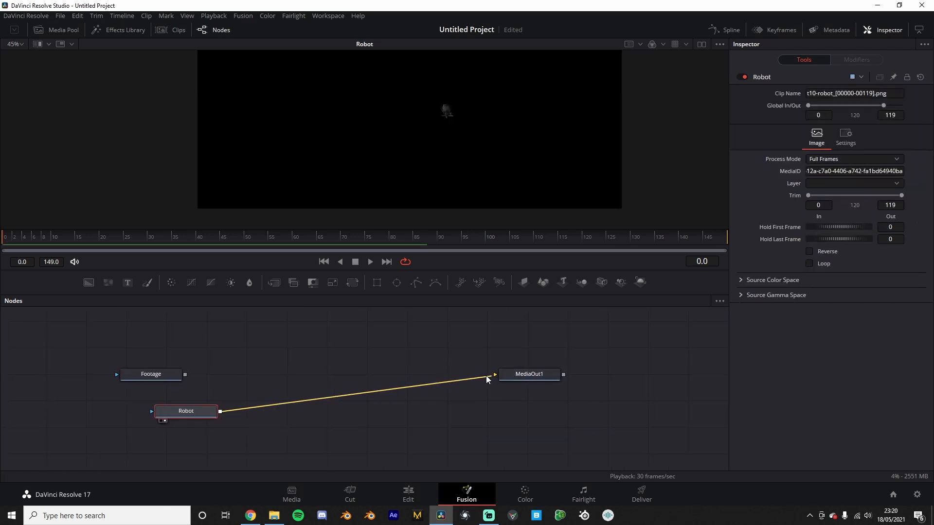
{"action": "left_click", "coordinate": [495, 377]}
Step: Align Robot beneath Footage and combine both outputs in a new Merge node with Footage as the background
{"action": "left_click_drag", "start_coordinate": [302, 383], "coordinate": [463, 375]}
{"action": "scroll", "coordinate": [427, 411], "scroll_direction": "up", "scroll_amount": 2}
{"action": "left_click_drag", "start_coordinate": [428, 411], "coordinate": [377, 398]}
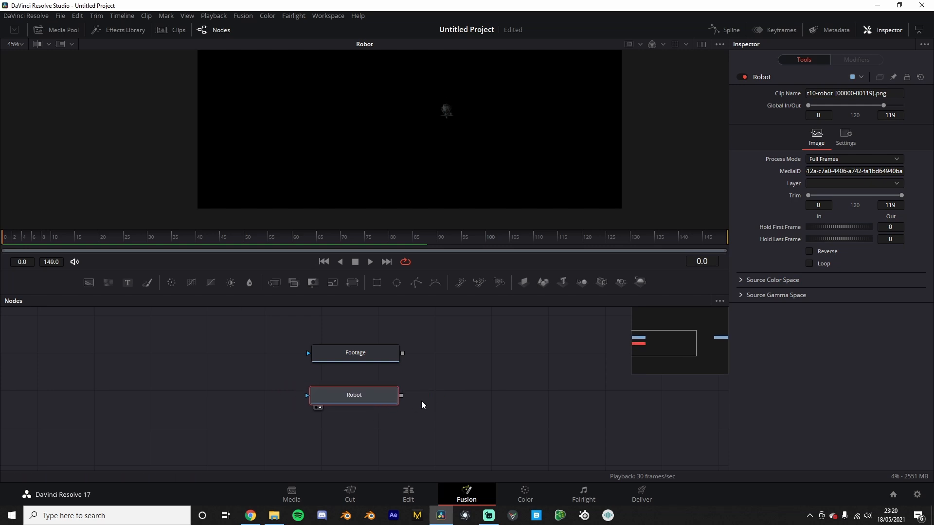
{"action": "left_click_drag", "start_coordinate": [403, 357], "coordinate": [401, 396]}
{"action": "left_click_drag", "start_coordinate": [469, 398], "coordinate": [533, 372]}
{"action": "scroll", "coordinate": [586, 371], "scroll_direction": "down", "scroll_amount": 2}
{"action": "left_click_drag", "start_coordinate": [589, 370], "coordinate": [340, 364]}
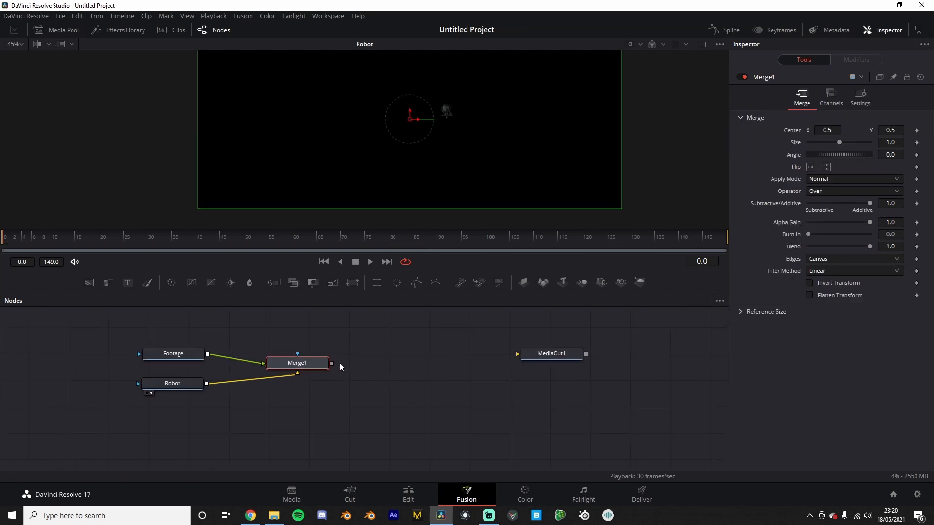
Step: Connect Merge1's output to MediaOut1 and line Merge1 up between Footage and MediaOut1
{"action": "left_click", "coordinate": [554, 355]}
{"action": "left_click_drag", "start_coordinate": [329, 366], "coordinate": [517, 353]}
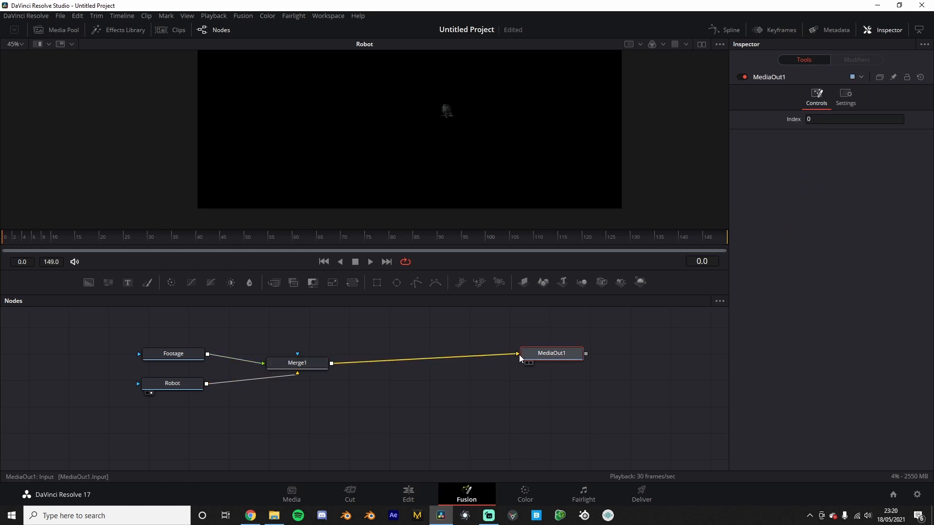
{"action": "left_click_drag", "start_coordinate": [308, 369], "coordinate": [370, 359]}
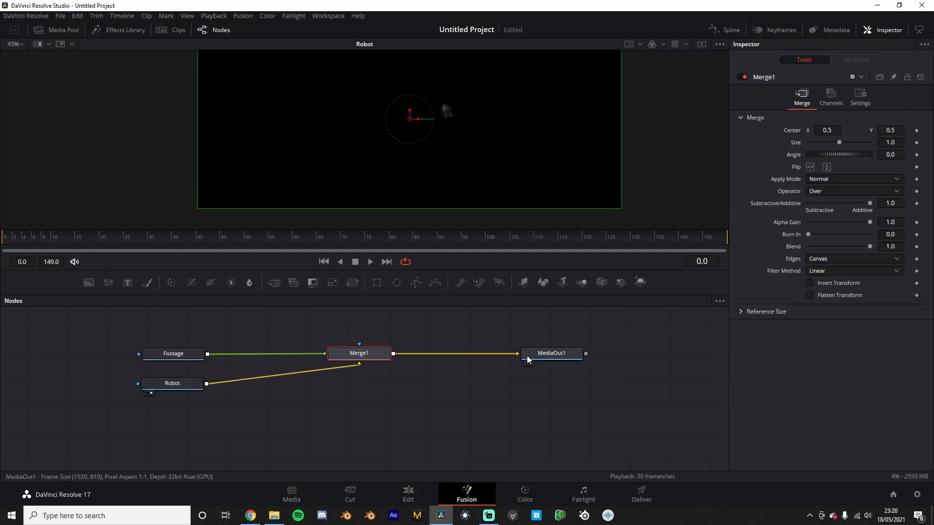
Step: Show MediaOut1 in the viewer and play back the rebuilt composite to frame 60
{"action": "left_click", "coordinate": [528, 358]}
{"action": "key", "text": "2"}
{"action": "left_click", "coordinate": [471, 339]}
{"action": "key", "text": "space"}
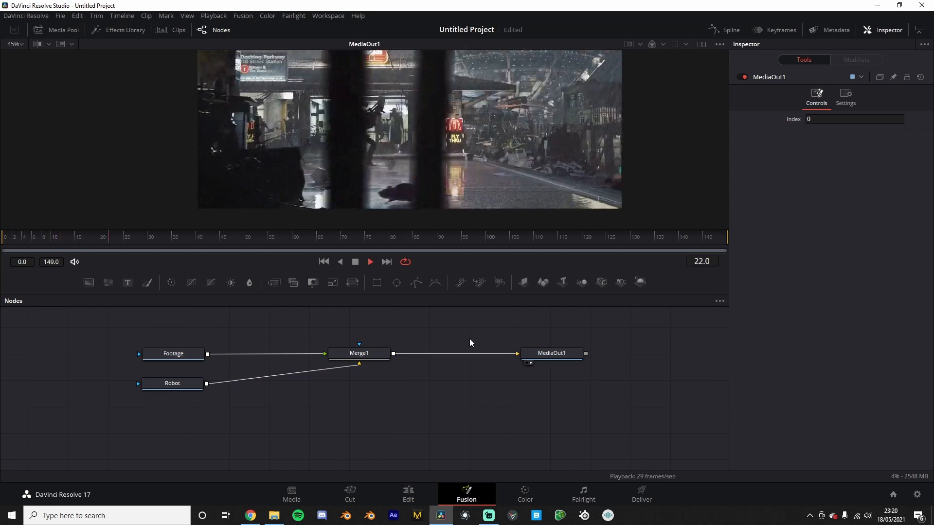
{"action": "key", "text": "space"}
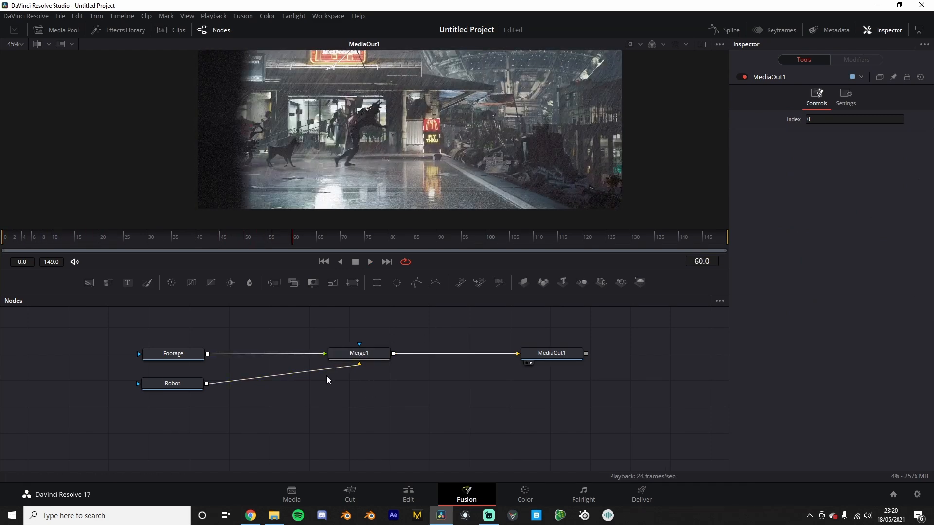
Step: Compare the Robot, Footage and Merge1 outputs at frame 60, with Robot nudged into line under Footage
{"action": "scroll", "coordinate": [326, 376], "scroll_direction": "up", "scroll_amount": 2}
{"action": "left_click", "coordinate": [294, 407]}
{"action": "key", "text": "2"}
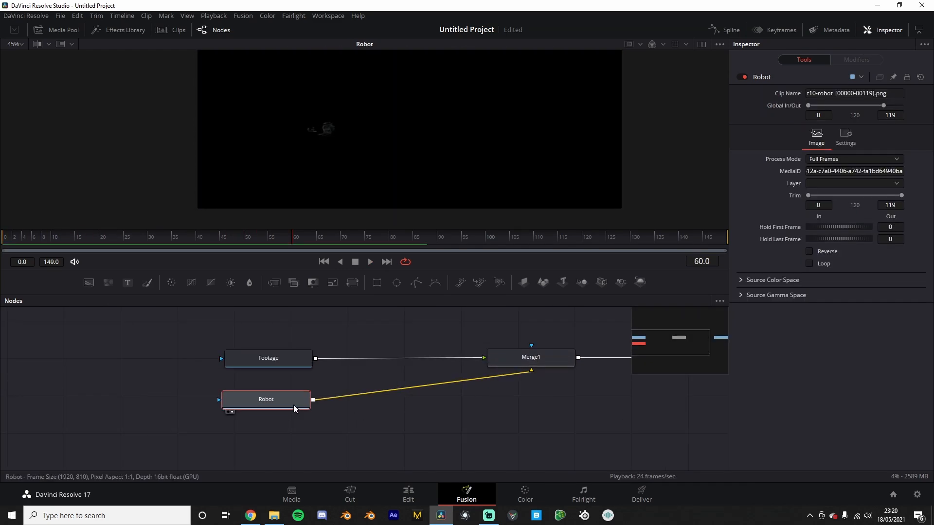
{"action": "left_click", "coordinate": [286, 358]}
{"action": "key", "text": "2"}
{"action": "left_click", "coordinate": [540, 359]}
{"action": "left_click_drag", "start_coordinate": [272, 411], "coordinate": [279, 412]}
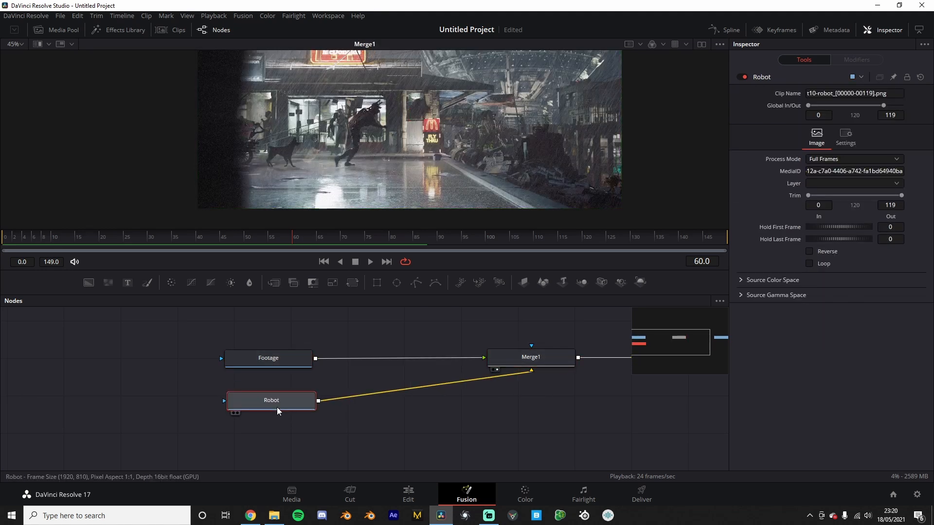
{"action": "scroll", "coordinate": [338, 403], "scroll_direction": "down", "scroll_amount": 3}
{"action": "scroll", "coordinate": [363, 402], "scroll_direction": "up", "scroll_amount": 2}
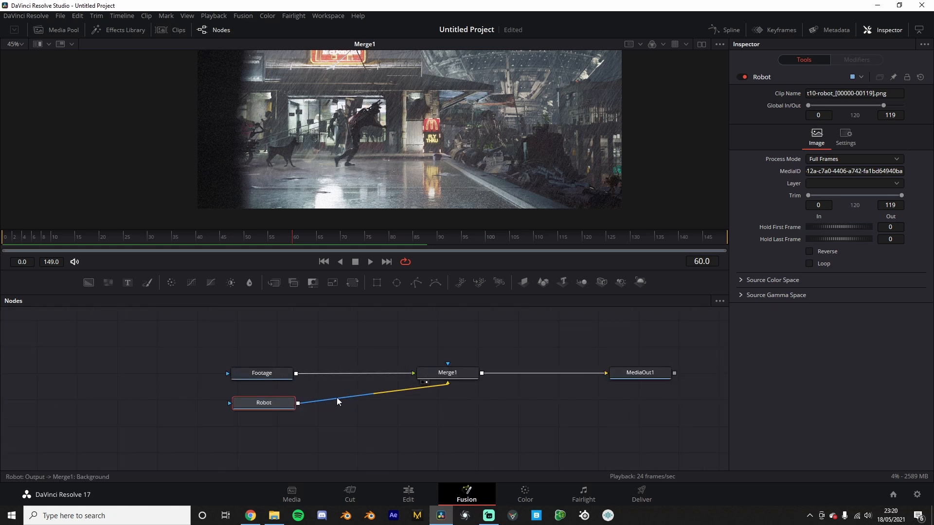
Step: Duplicate the Robot node above the node chain and connect the copy to Merge1's effect mask input
{"action": "left_click_drag", "start_coordinate": [257, 403], "coordinate": [361, 428]}
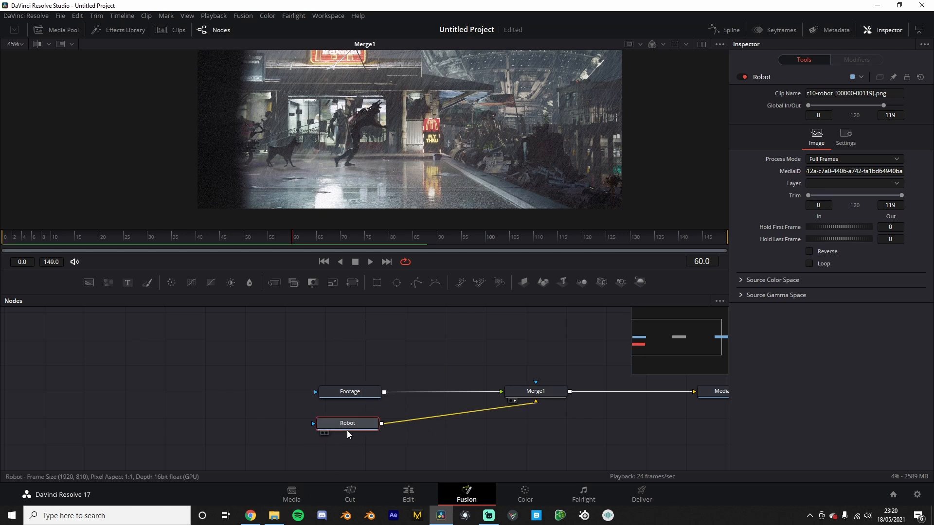
{"action": "key", "text": "ctrl+c"}
{"action": "left_click", "coordinate": [468, 341]}
{"action": "key", "text": "ctrl+v"}
{"action": "scroll", "coordinate": [452, 346], "scroll_direction": "up", "scroll_amount": 2}
{"action": "left_click_drag", "start_coordinate": [448, 347], "coordinate": [329, 355]}
{"action": "left_click_drag", "start_coordinate": [407, 339], "coordinate": [454, 413]}
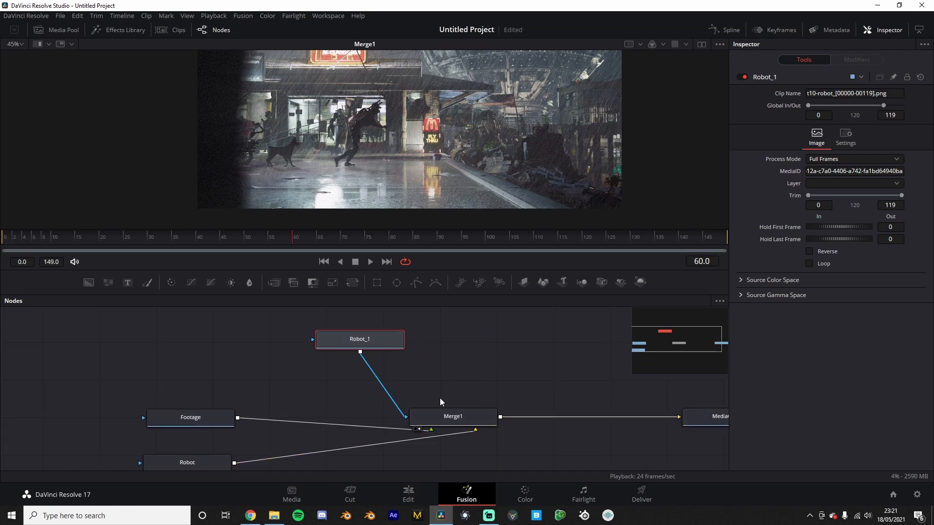
{"action": "scroll", "coordinate": [408, 380], "scroll_direction": "up", "scroll_amount": 2}
{"action": "left_click_drag", "start_coordinate": [407, 380], "coordinate": [477, 386]}
{"action": "scroll", "coordinate": [478, 387], "scroll_direction": "down", "scroll_amount": 2}
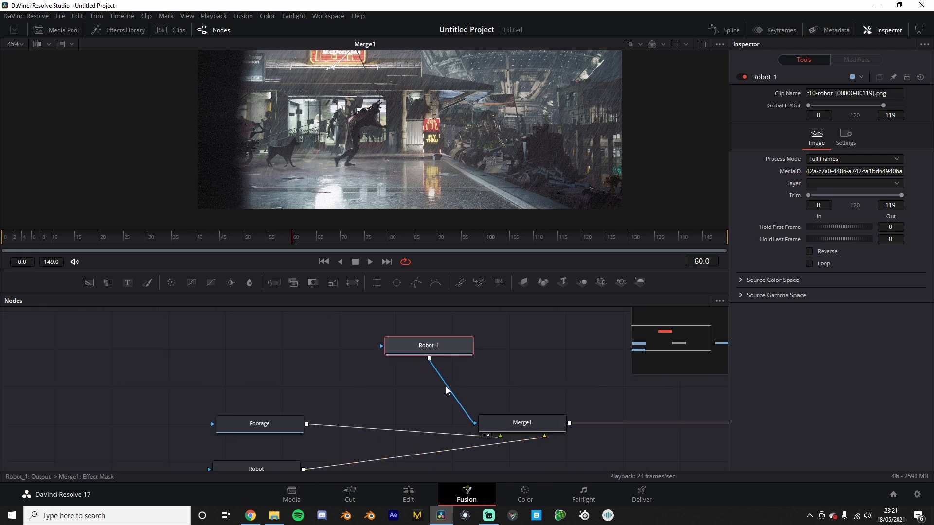
Step: View Robot_1 and insert a Color Corrector between it and Merge1's effect mask input
{"action": "key", "text": "2"}
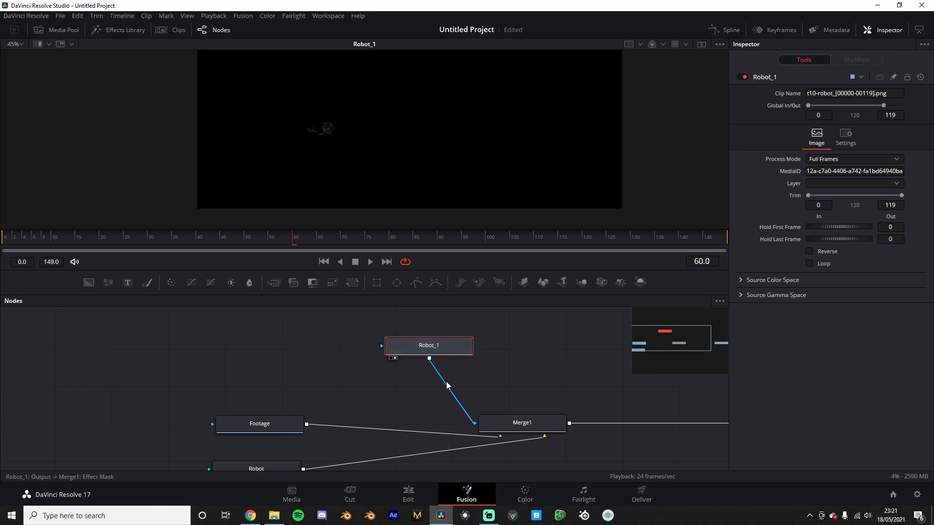
{"action": "key", "text": "shift+space"}
{"action": "type", "text": "Color Corrector"}
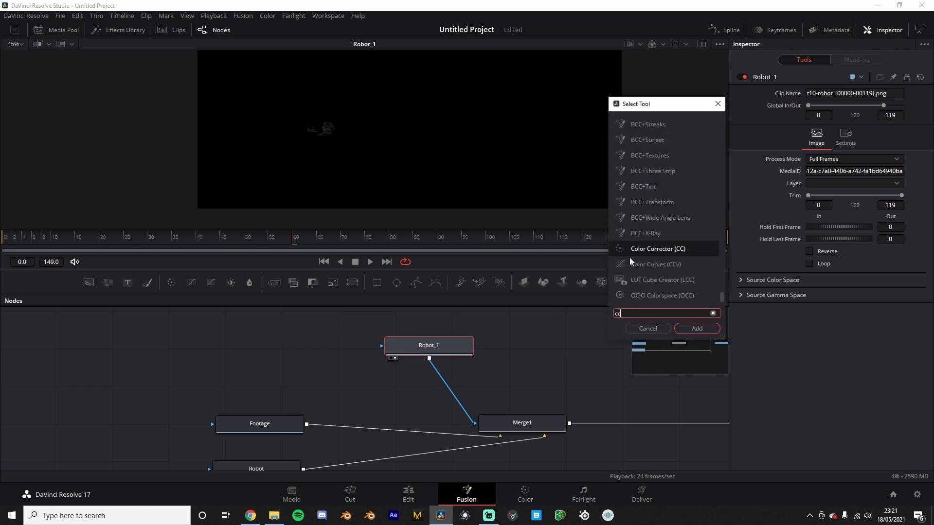
{"action": "key", "text": "Return"}
Step: Stack Robot_1 and ColorCorrector1 vertically above Merge1
{"action": "mouse_move", "coordinate": [435, 347]}
{"action": "left_mouse_down"}
{"action": "mouse_move", "coordinate": [343, 339]}
{"action": "mouse_move", "coordinate": [437, 346]}
{"action": "mouse_move", "coordinate": [486, 323]}
{"action": "mouse_move", "coordinate": [446, 343]}
{"action": "left_mouse_up"}
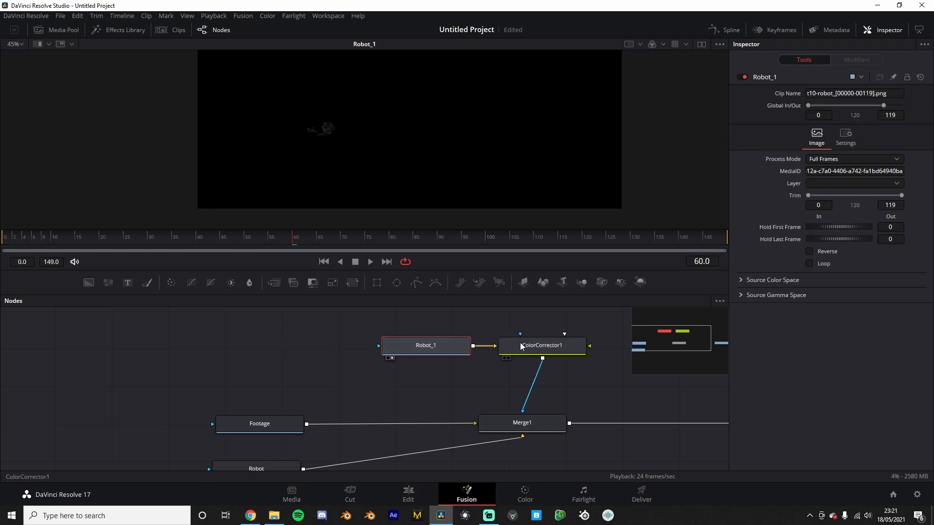
{"action": "scroll", "coordinate": [537, 327], "scroll_direction": "down", "scroll_amount": 2}
{"action": "left_click_drag", "start_coordinate": [537, 327], "coordinate": [449, 379]}
{"action": "left_click_drag", "start_coordinate": [388, 386], "coordinate": [419, 342]}
{"action": "left_click_drag", "start_coordinate": [354, 392], "coordinate": [437, 352]}
Step: View ColorCorrector1, switch its correction mode to Levels and set the RGB input high level to 0.0
{"action": "left_click", "coordinate": [459, 396]}
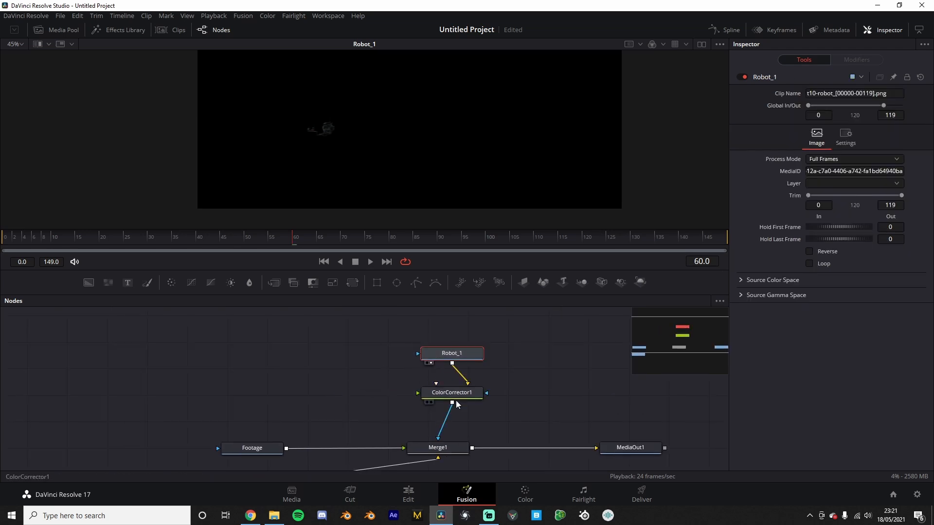
{"action": "key", "text": "1"}
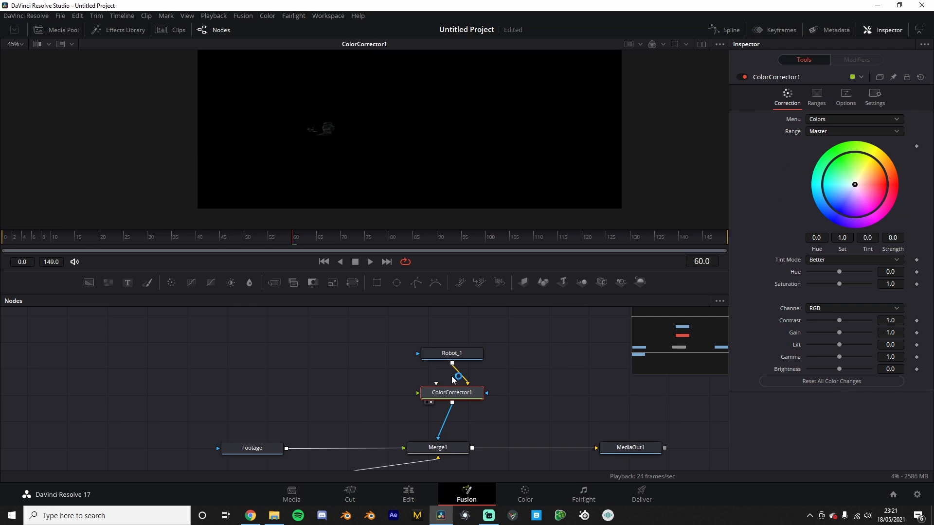
{"action": "left_click", "coordinate": [829, 119]}
{"action": "left_click", "coordinate": [829, 138]}
{"action": "left_click_drag", "start_coordinate": [900, 243], "coordinate": [811, 257]}
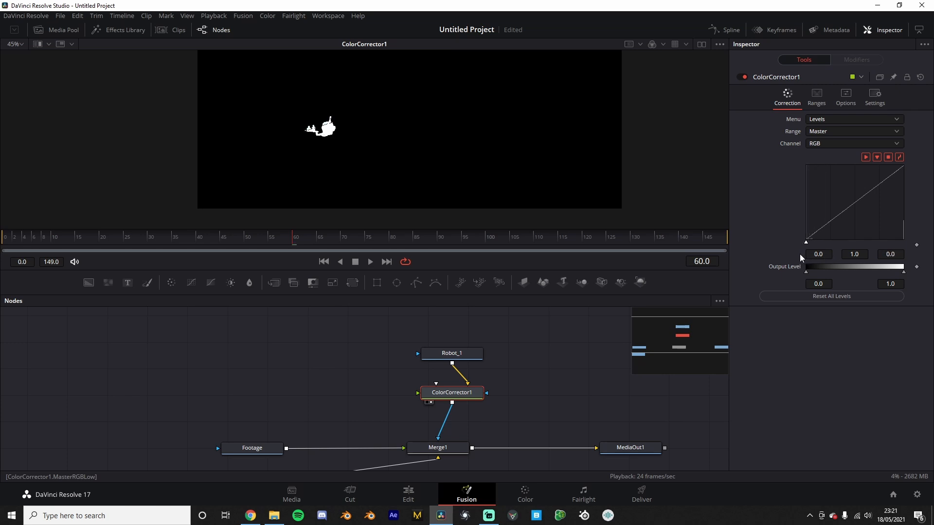
Step: Examine the white robot matte up close and play it back
{"action": "scroll", "coordinate": [267, 186], "scroll_direction": "up", "scroll_amount": 3}
{"action": "scroll", "coordinate": [329, 141], "scroll_direction": "down", "scroll_amount": 2}
{"action": "key", "text": "space"}
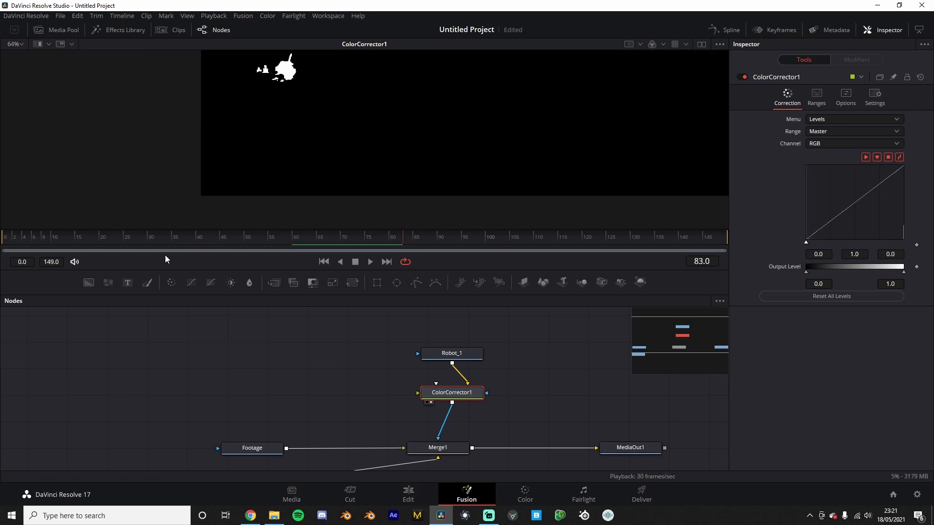
Step: Go to frame 18 and show Merge1 in the viewer
{"action": "left_click_drag", "start_coordinate": [94, 238], "coordinate": [90, 238]}
{"action": "scroll", "coordinate": [434, 408], "scroll_direction": "down", "scroll_amount": 2}
{"action": "left_click_drag", "start_coordinate": [434, 408], "coordinate": [452, 356]}
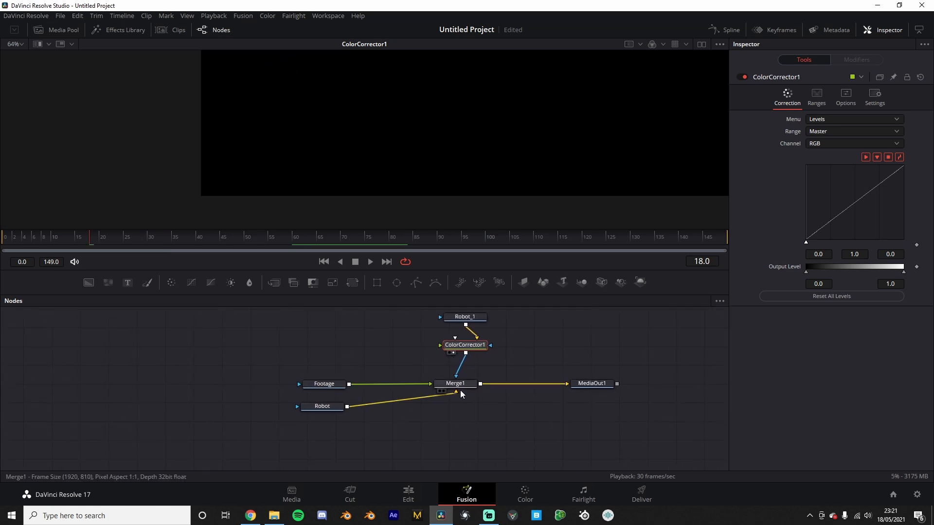
{"action": "left_click", "coordinate": [458, 388]}
{"action": "key", "text": "1"}
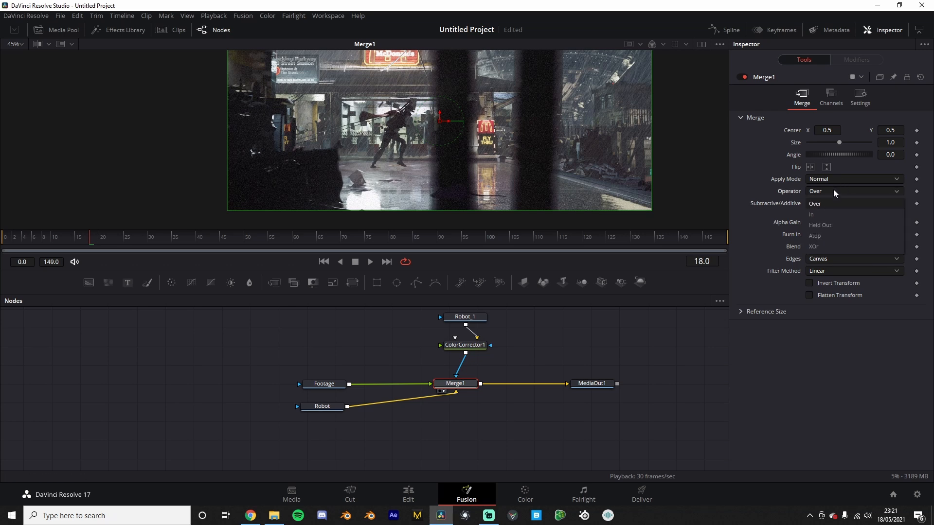
Step: Set Merge1's effect mask channel to Luminance and play back the result
{"action": "left_click", "coordinate": [860, 97]}
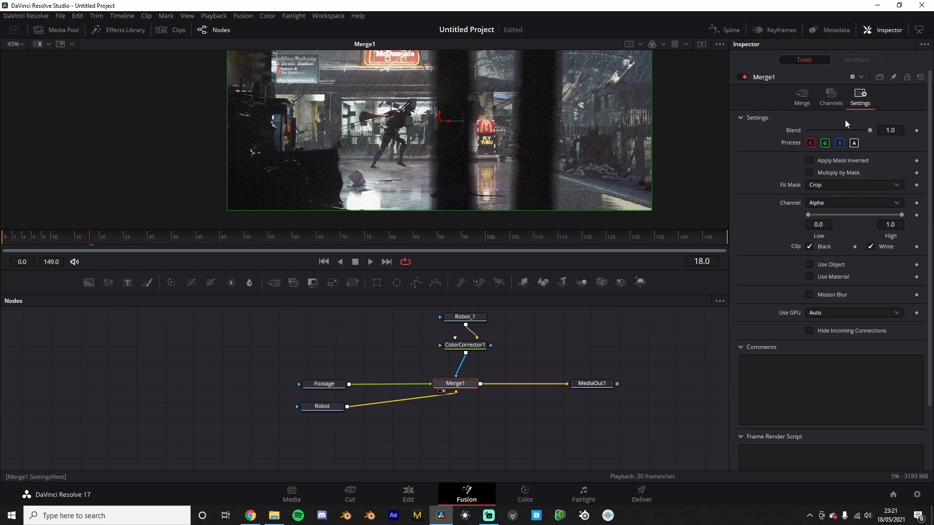
{"action": "left_click", "coordinate": [831, 204]}
{"action": "left_click", "coordinate": [829, 270]}
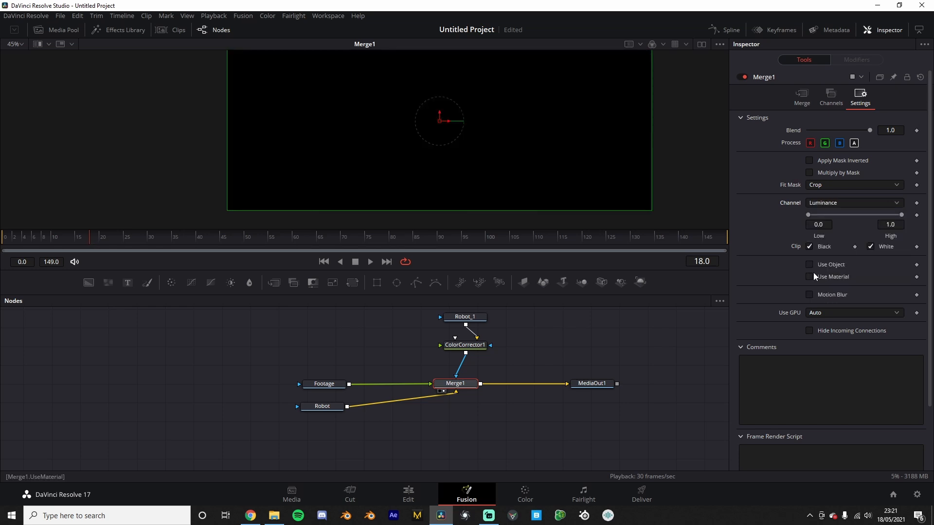
{"action": "key", "text": "space"}
{"action": "scroll", "coordinate": [453, 161], "scroll_direction": "up", "scroll_amount": 2}
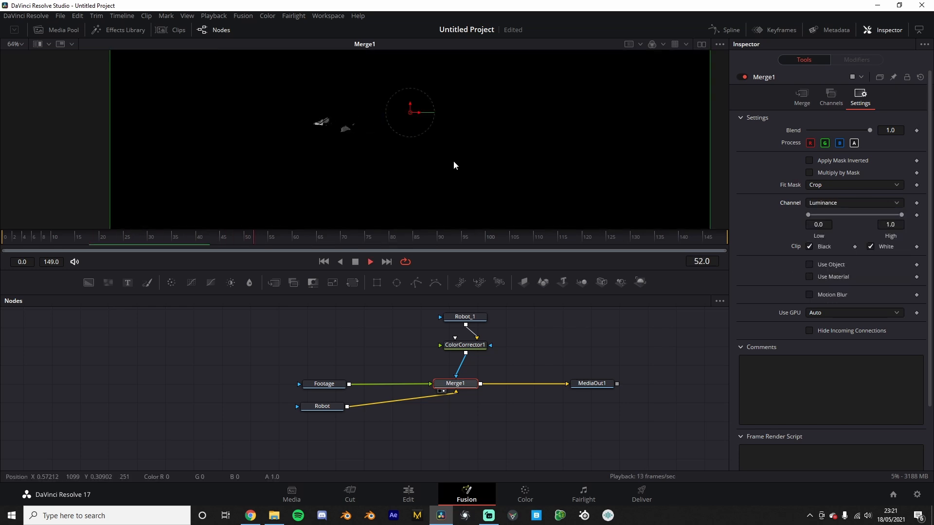
{"action": "key", "text": "space"}
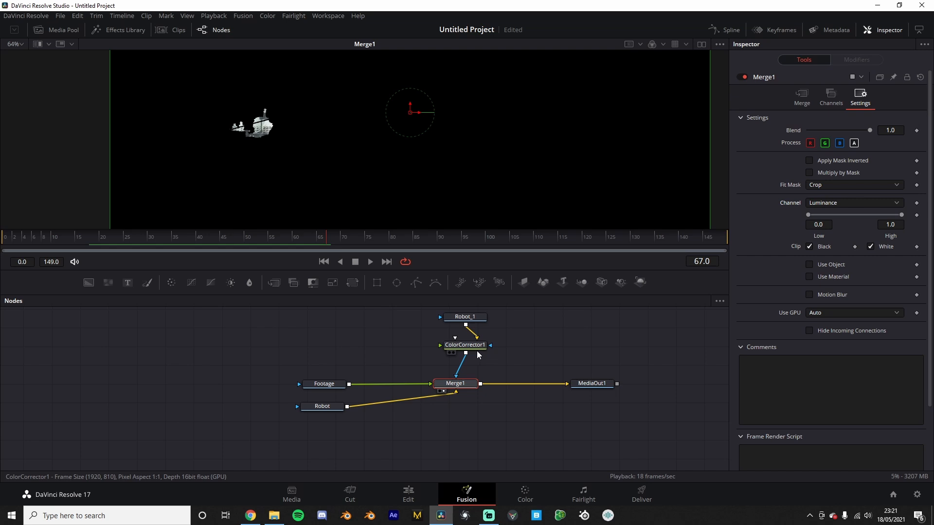
Step: Insert an Invert Color node between ColorCorrector1 and Merge1's effect mask input
{"action": "left_click", "coordinate": [472, 349]}
{"action": "key", "text": "shift+space"}
{"action": "type", "text": "inv"}
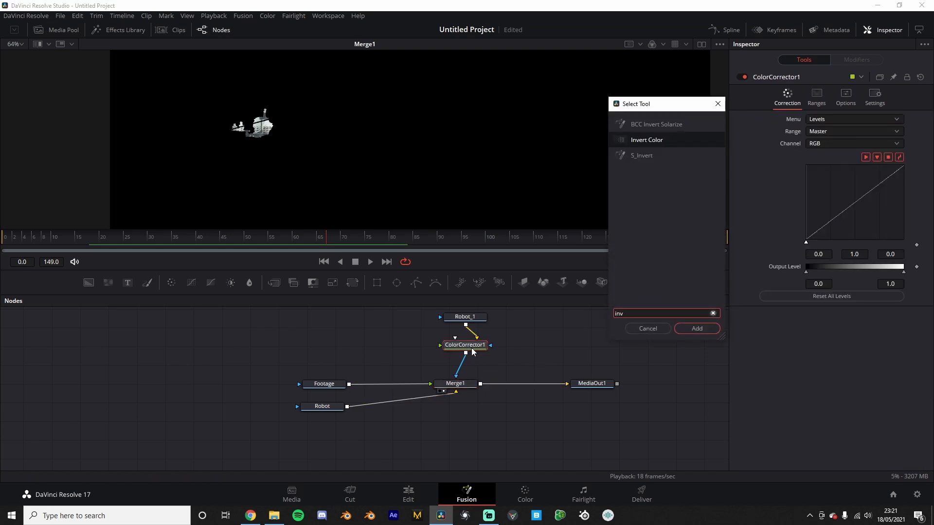
{"action": "key", "text": "Return"}
Step: Play back the composite with the inverted mask and examine the robot over the footage up close
{"action": "key", "text": "space"}
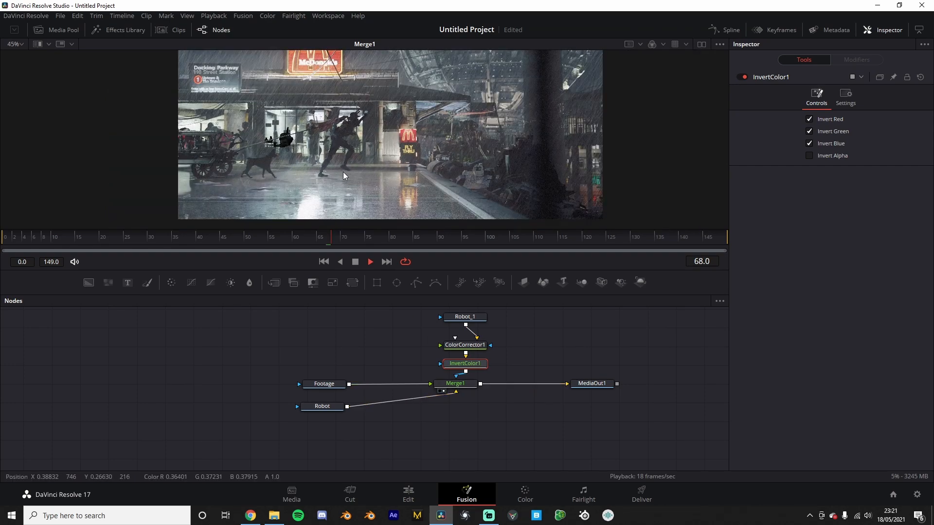
{"action": "scroll", "coordinate": [293, 171], "scroll_direction": "up", "scroll_amount": 3}
{"action": "left_click_drag", "start_coordinate": [298, 170], "coordinate": [447, 206]}
{"action": "key", "text": "space"}
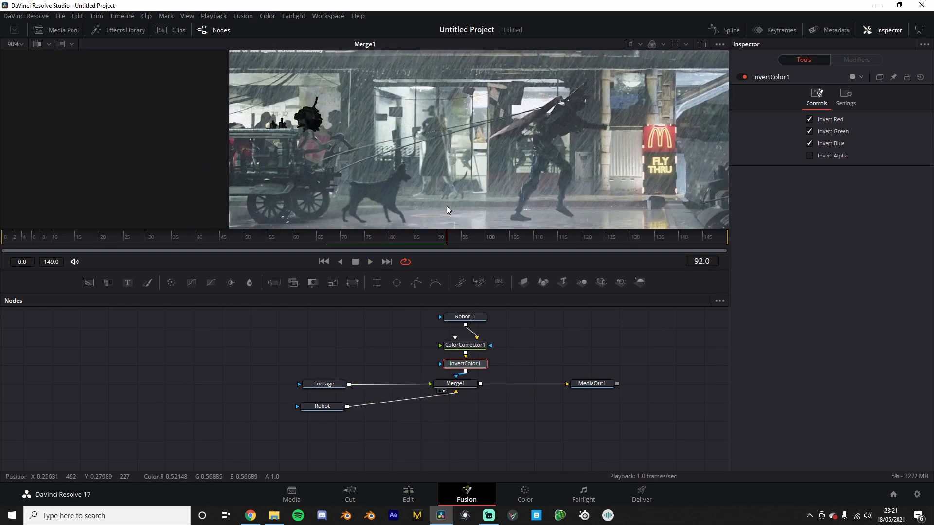
{"action": "scroll", "coordinate": [378, 188], "scroll_direction": "up", "scroll_amount": 4}
{"action": "left_click_drag", "start_coordinate": [378, 189], "coordinate": [567, 247]}
{"action": "scroll", "coordinate": [461, 215], "scroll_direction": "down", "scroll_amount": 3}
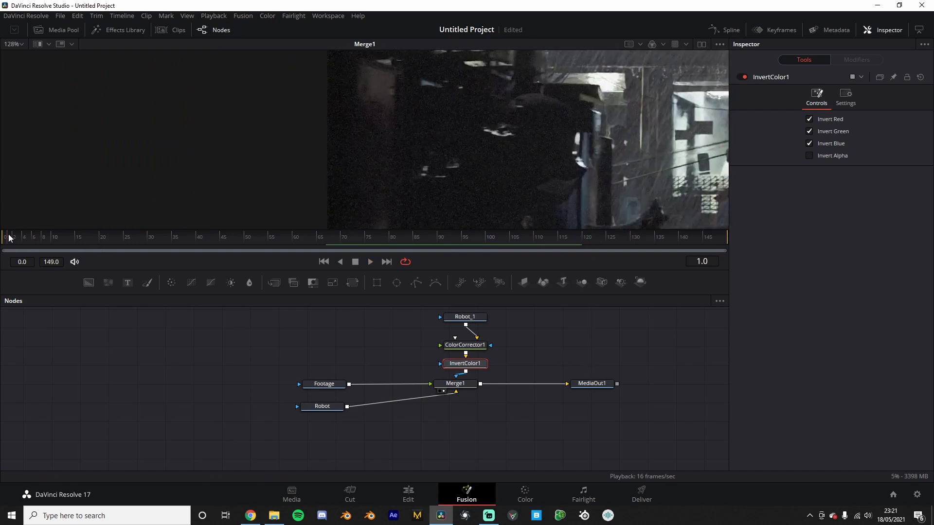
{"action": "scroll", "coordinate": [399, 145], "scroll_direction": "down", "scroll_amount": 2}
{"action": "scroll", "coordinate": [394, 144], "scroll_direction": "up", "scroll_amount": 1}
{"action": "key", "text": "space"}
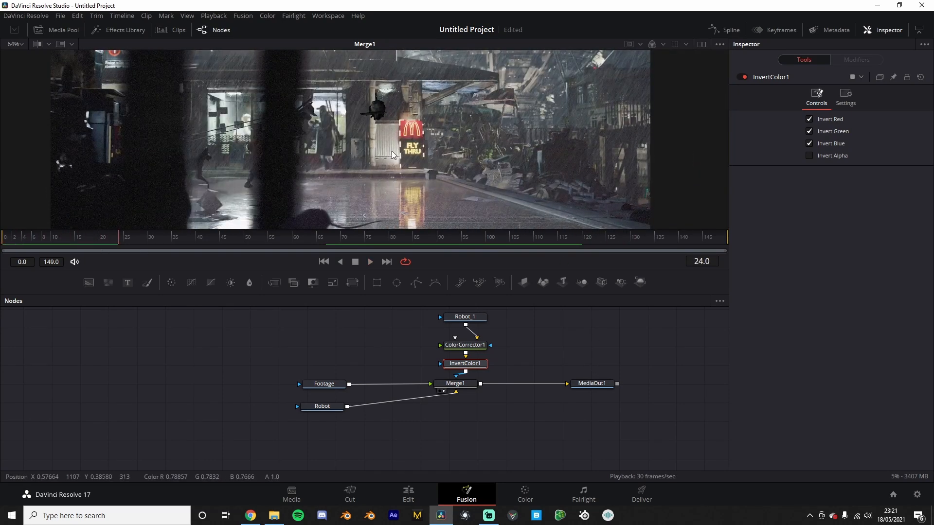
{"action": "scroll", "coordinate": [471, 376], "scroll_direction": "up", "scroll_amount": 2}
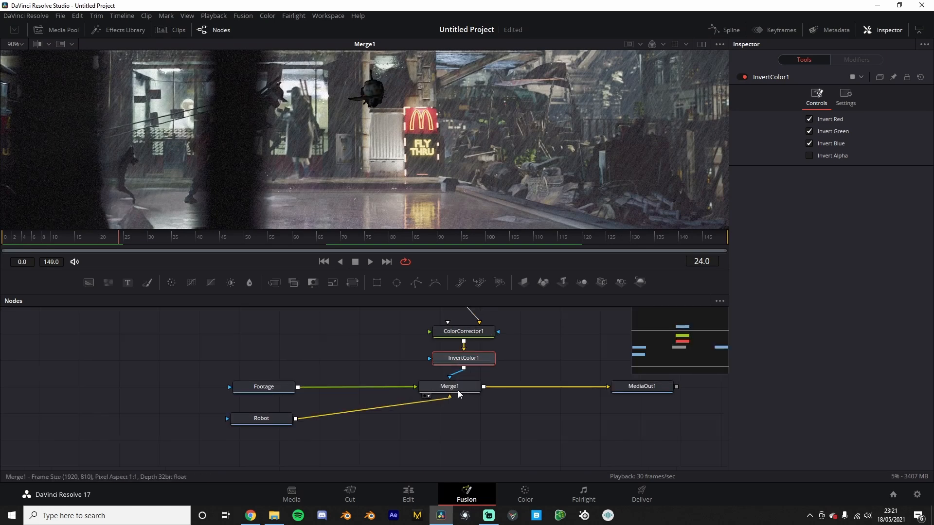
Step: Select Merge1, replay the shot, and inspect the robot's edges closely at frame 33
{"action": "left_click", "coordinate": [456, 390]}
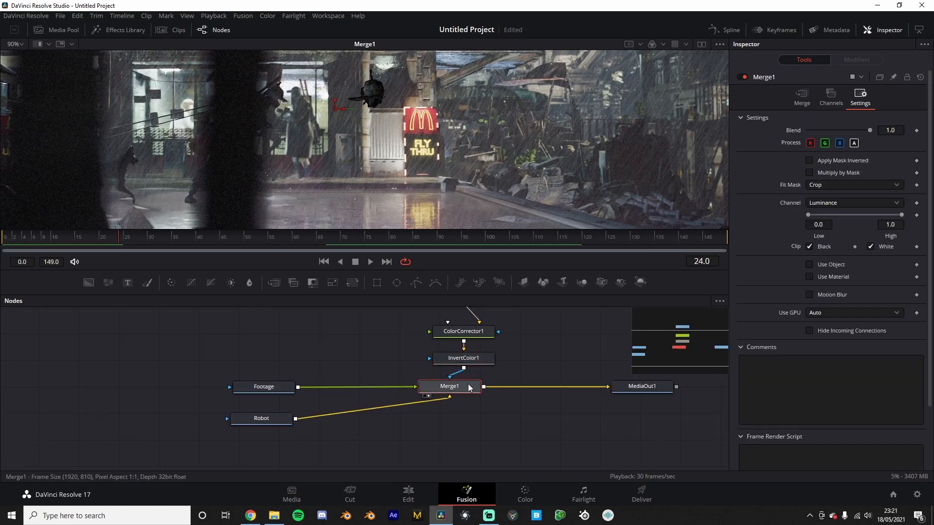
{"action": "key", "text": "space"}
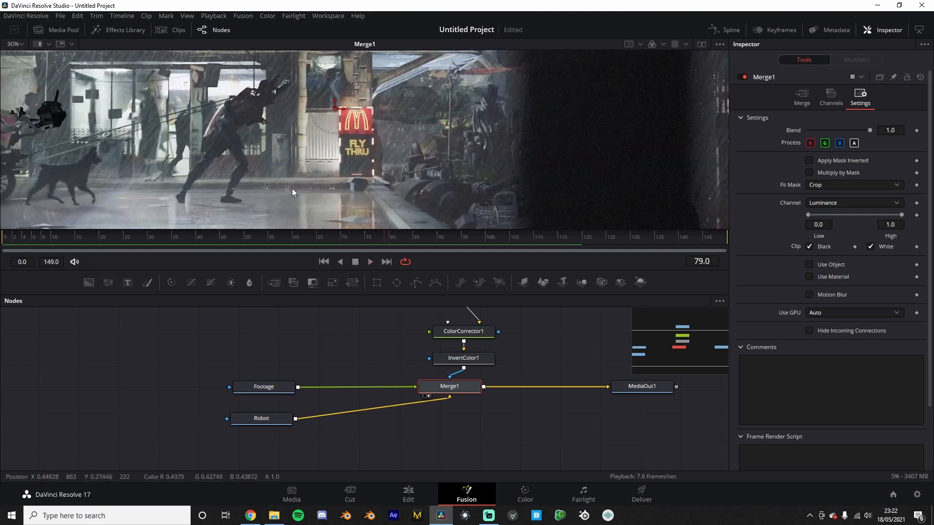
{"action": "key", "text": "space"}
{"action": "left_click_drag", "start_coordinate": [209, 140], "coordinate": [481, 164]}
{"action": "left_click_drag", "start_coordinate": [341, 240], "coordinate": [164, 238]}
{"action": "scroll", "coordinate": [321, 163], "scroll_direction": "up", "scroll_amount": 2}
{"action": "scroll", "coordinate": [577, 136], "scroll_direction": "up", "scroll_amount": 3}
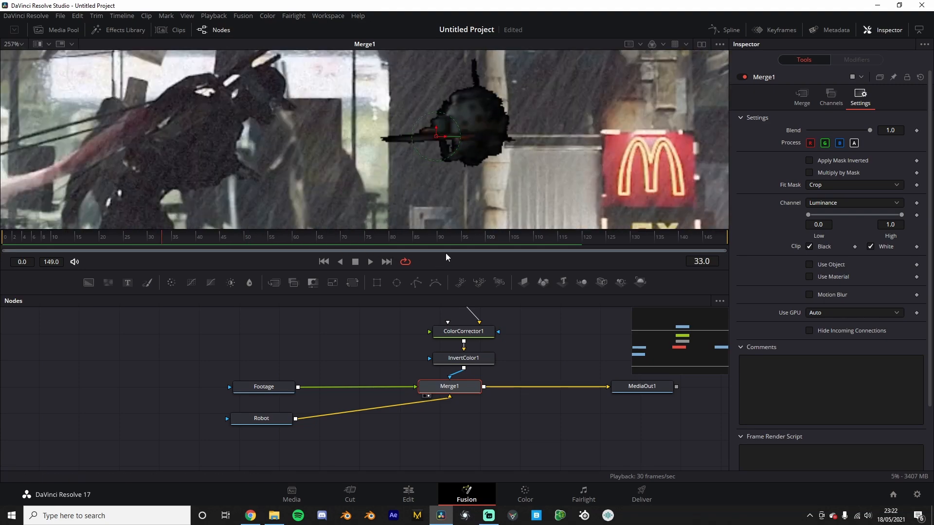
{"action": "left_click", "coordinate": [463, 360]}
{"action": "left_click", "coordinate": [463, 334]}
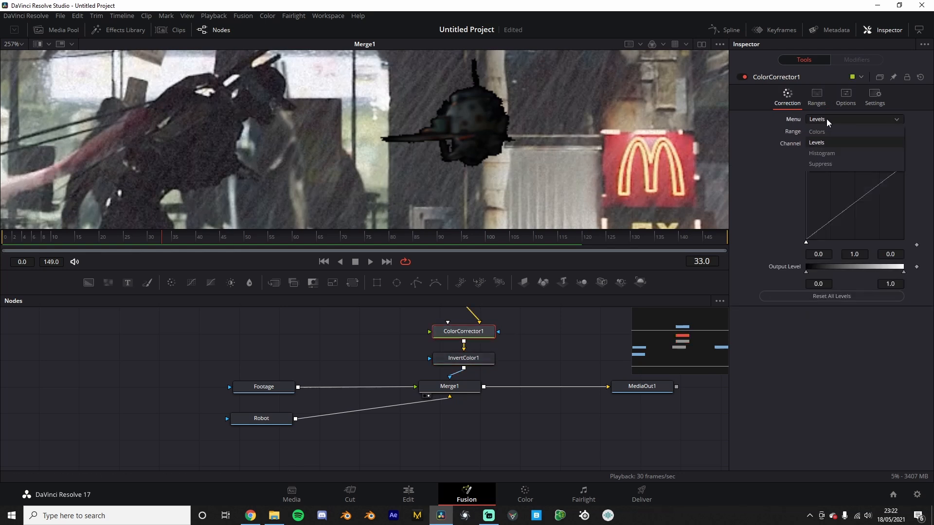
{"action": "left_click", "coordinate": [835, 144]}
{"action": "left_click", "coordinate": [835, 170]}
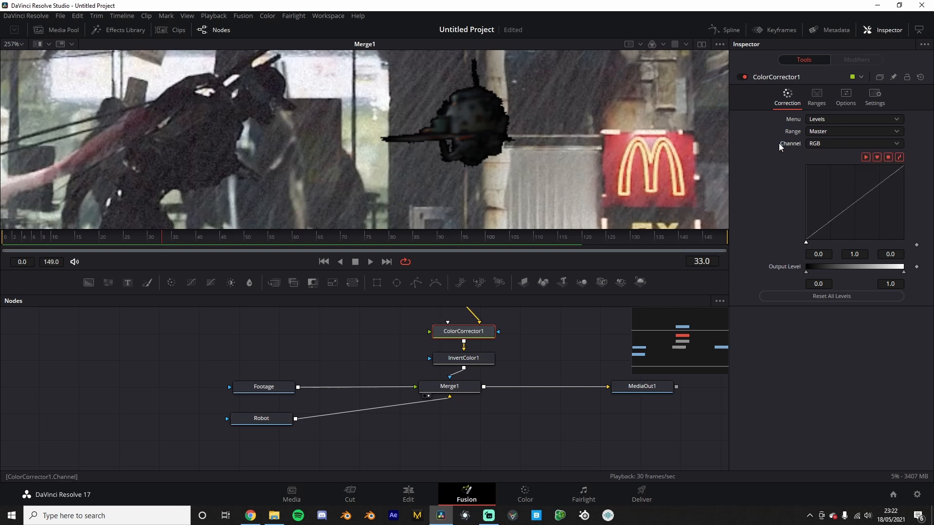
{"action": "left_click", "coordinate": [840, 119]}
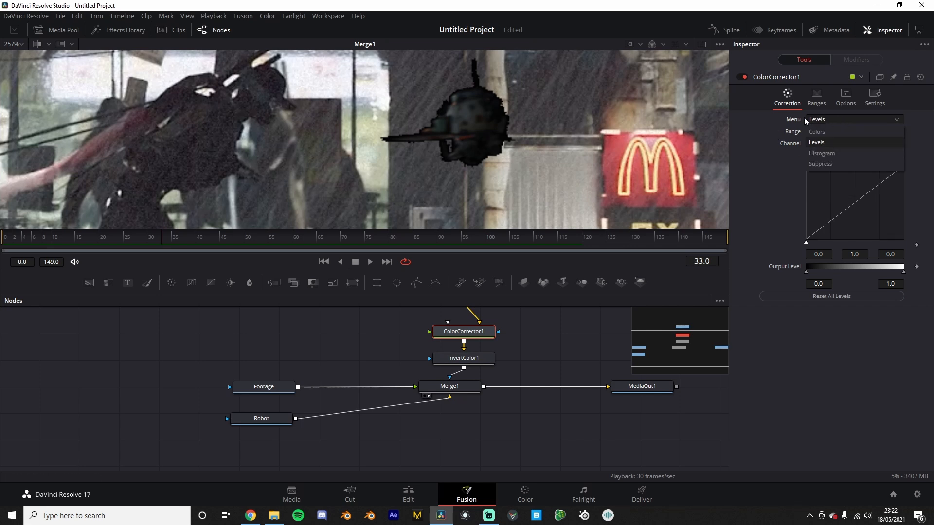
{"action": "left_click", "coordinate": [765, 125]}
Step: Move Robot_1, ColorCorrector1 and InvertColor1 higher to leave more room above Merge1
{"action": "scroll", "coordinate": [476, 381], "scroll_direction": "up", "scroll_amount": 1}
{"action": "scroll", "coordinate": [471, 355], "scroll_direction": "down", "scroll_amount": 2}
{"action": "left_click_drag", "start_coordinate": [469, 342], "coordinate": [482, 430]}
{"action": "left_click_drag", "start_coordinate": [470, 395], "coordinate": [469, 370]}
{"action": "left_click_drag", "start_coordinate": [478, 422], "coordinate": [478, 397]}
{"action": "left_click_drag", "start_coordinate": [482, 440], "coordinate": [482, 414]}
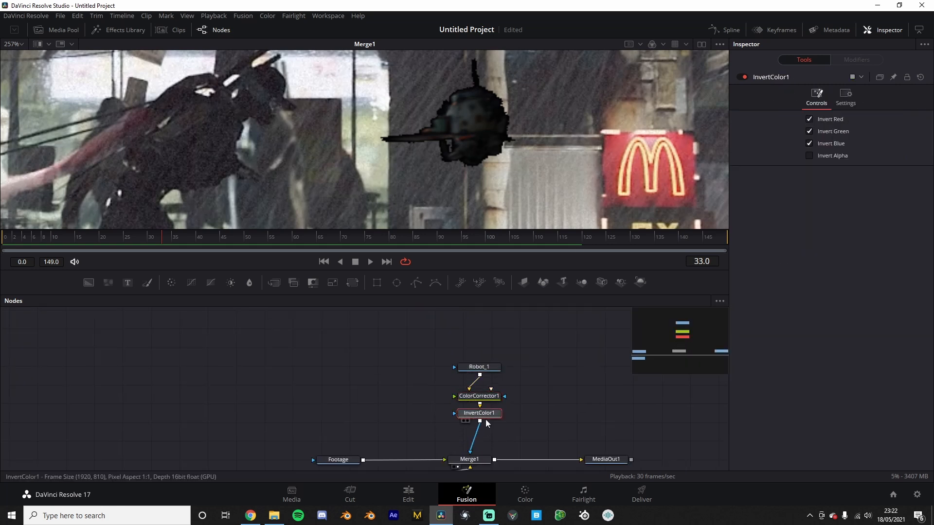
Step: Try adding a Color Corrector between InvertColor1 and Merge1's effect mask input
{"action": "scroll", "coordinate": [518, 380], "scroll_direction": "down", "scroll_amount": 1}
{"action": "scroll", "coordinate": [516, 381], "scroll_direction": "up", "scroll_amount": 2}
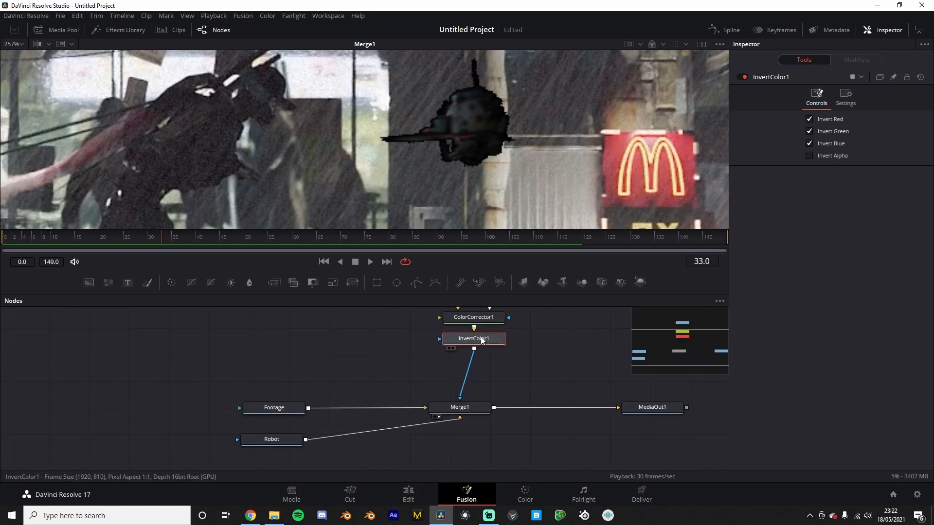
{"action": "key", "text": "shift+space"}
{"action": "type", "text": "cc"}
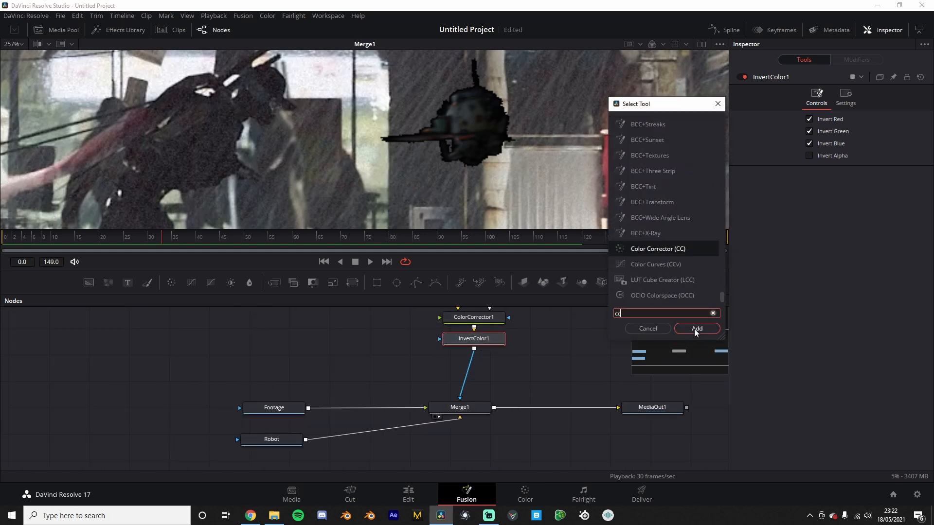
{"action": "left_click", "coordinate": [696, 329]}
Step: Try adjusting ColorCorrector2's RGB output levels in Levels mode and view its matte on its own
{"action": "left_click", "coordinate": [817, 120]}
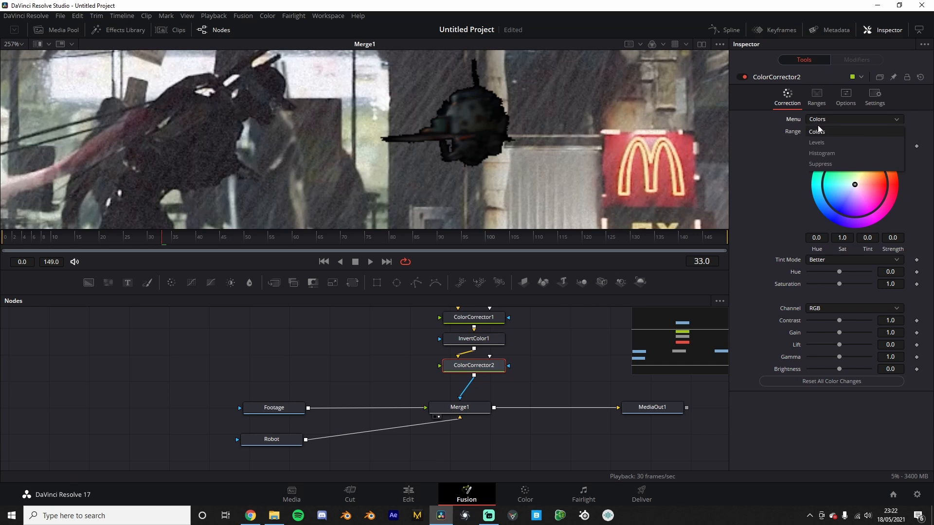
{"action": "left_click", "coordinate": [825, 138]}
{"action": "left_click_drag", "start_coordinate": [904, 272], "coordinate": [922, 272]}
{"action": "left_click", "coordinate": [875, 98]}
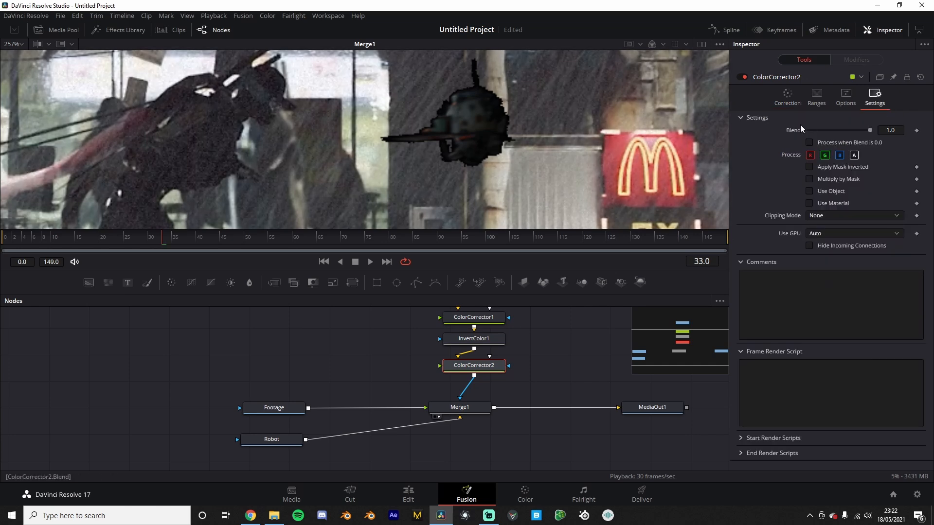
{"action": "left_click", "coordinate": [845, 96]}
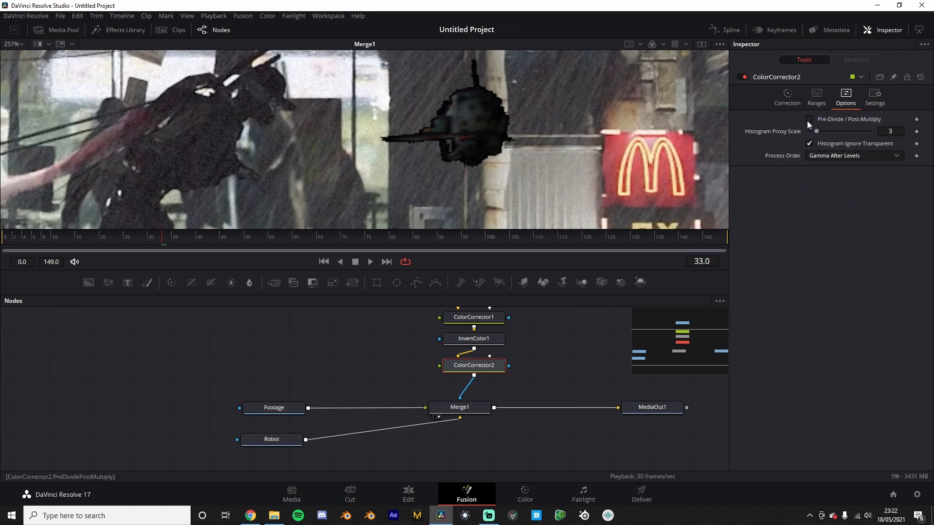
{"action": "left_click", "coordinate": [786, 98]}
{"action": "mouse_move", "coordinate": [900, 275]}
{"action": "left_mouse_down"}
{"action": "mouse_move", "coordinate": [891, 277]}
{"action": "mouse_move", "coordinate": [911, 279]}
{"action": "left_mouse_up"}
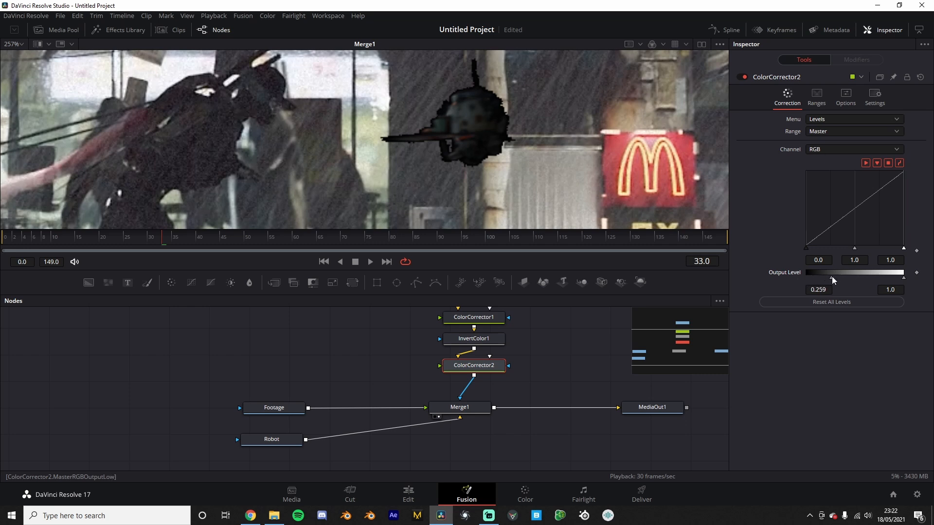
{"action": "left_click_drag", "start_coordinate": [867, 277], "coordinate": [804, 275]}
{"action": "key", "text": "1"}
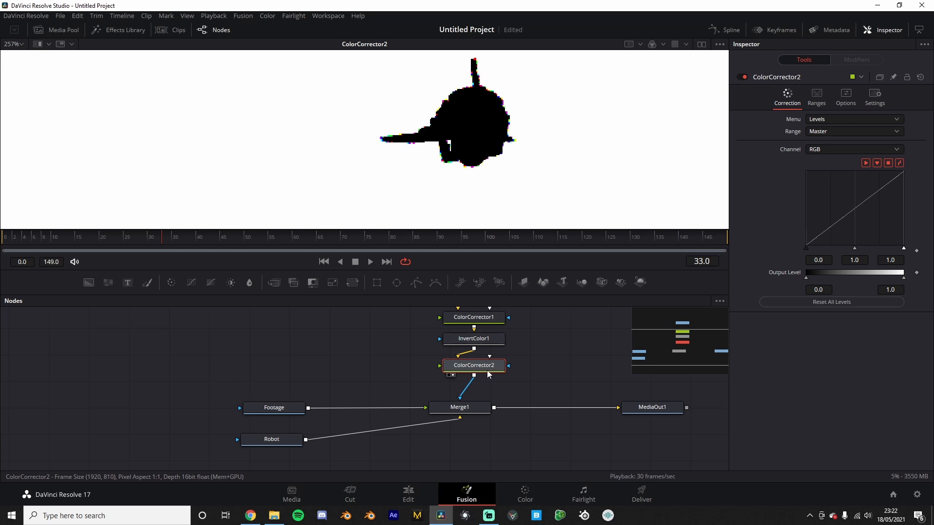
Step: Delete ColorCorrector2 and return the viewer to Merge1
{"action": "key", "text": "Delete"}
{"action": "left_click", "coordinate": [461, 410]}
{"action": "key", "text": "2"}
Step: Insert a Color Corrector between the Robot node and Merge1
{"action": "left_click_drag", "start_coordinate": [394, 421], "coordinate": [488, 388]}
{"action": "left_click", "coordinate": [375, 410]}
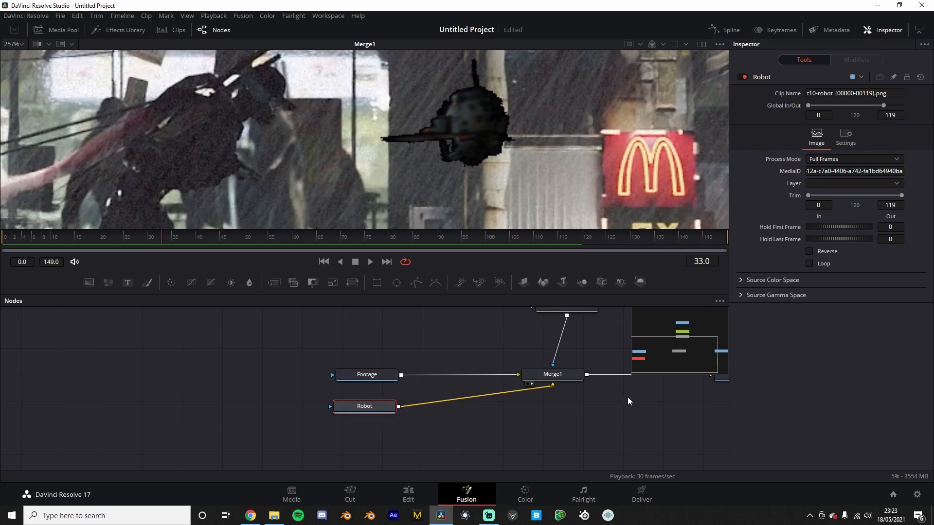
{"action": "key", "text": "shift+space"}
{"action": "type", "text": "cc"}
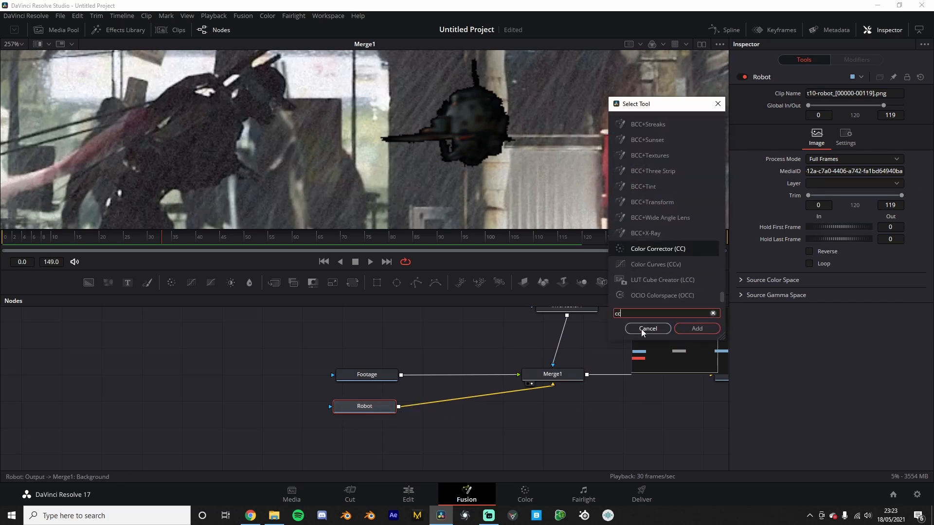
{"action": "left_click", "coordinate": [697, 328]}
Step: Switch ColorCorrector2 to Levels and brighten the robot with an RGB input high of 0.806 and gamma of about 1.09
{"action": "scroll", "coordinate": [415, 429], "scroll_direction": "up", "scroll_amount": 2}
{"action": "left_click", "coordinate": [875, 96]}
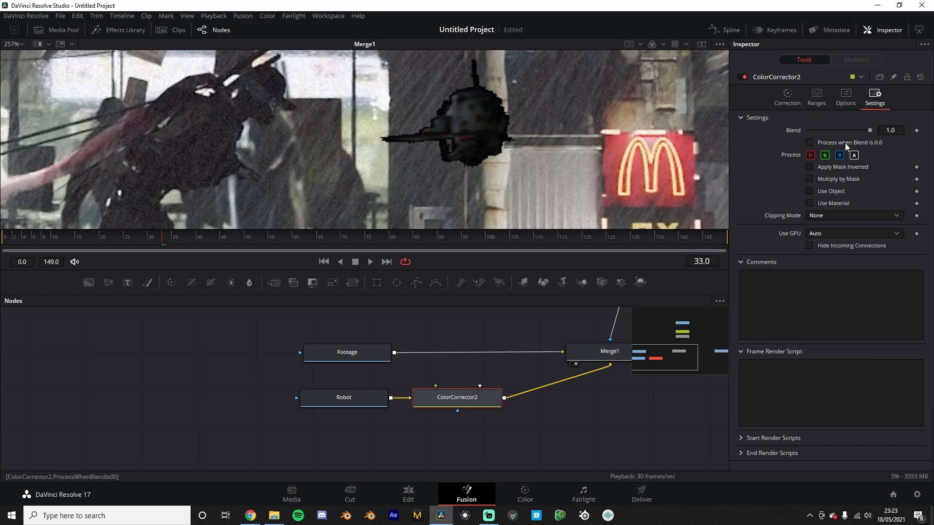
{"action": "left_click", "coordinate": [846, 97]}
{"action": "left_click", "coordinate": [787, 96]}
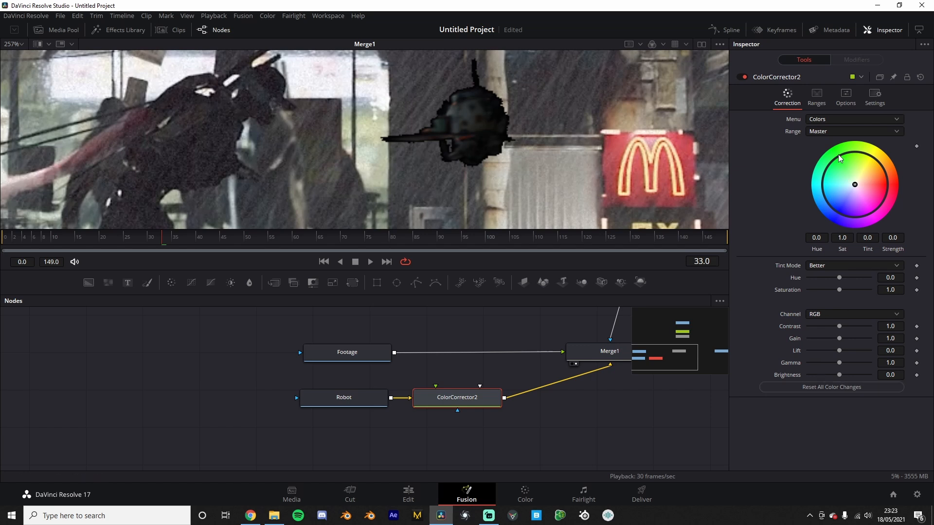
{"action": "left_click", "coordinate": [817, 120]}
{"action": "left_click", "coordinate": [825, 142]}
{"action": "left_click_drag", "start_coordinate": [904, 249], "coordinate": [843, 249]}
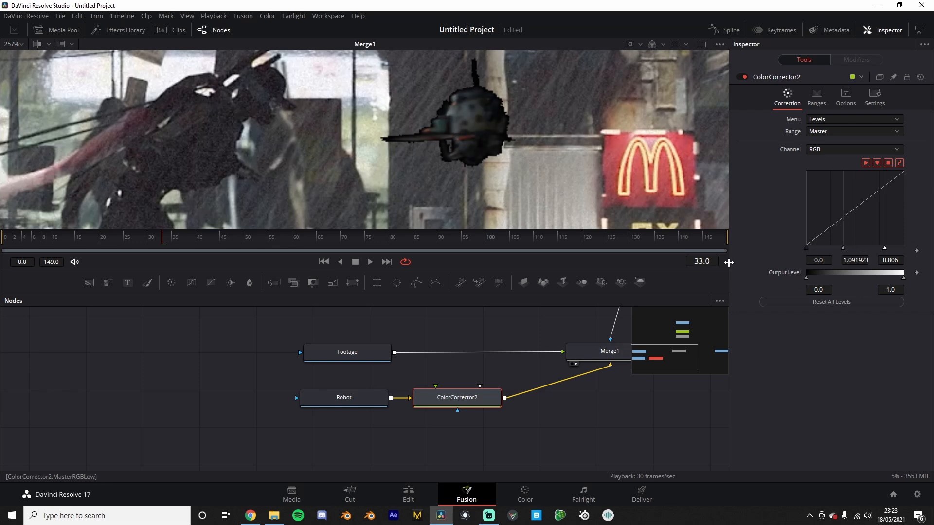
Step: Examine the dark fringe along the brightened robot's edge at high magnification
{"action": "scroll", "coordinate": [452, 184], "scroll_direction": "down", "scroll_amount": 2}
{"action": "scroll", "coordinate": [453, 186], "scroll_direction": "up", "scroll_amount": 2}
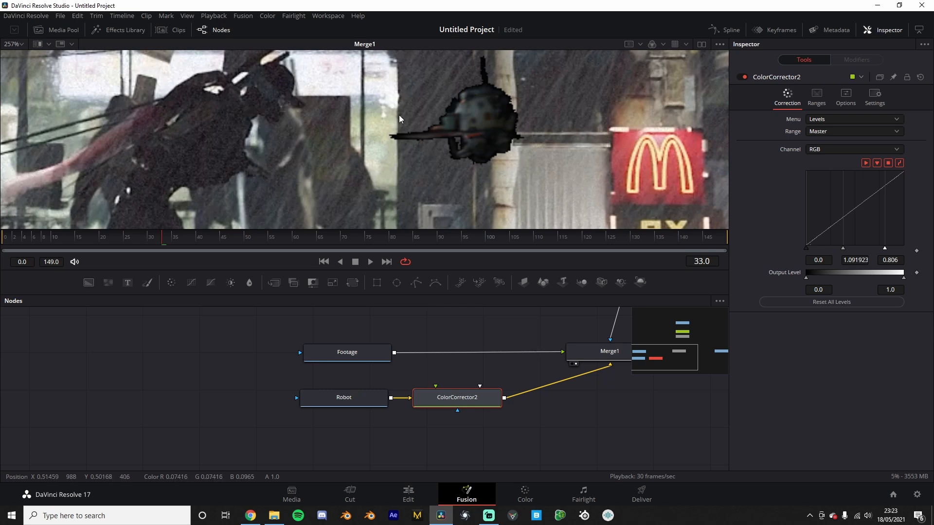
{"action": "scroll", "coordinate": [434, 122], "scroll_direction": "up", "scroll_amount": 1}
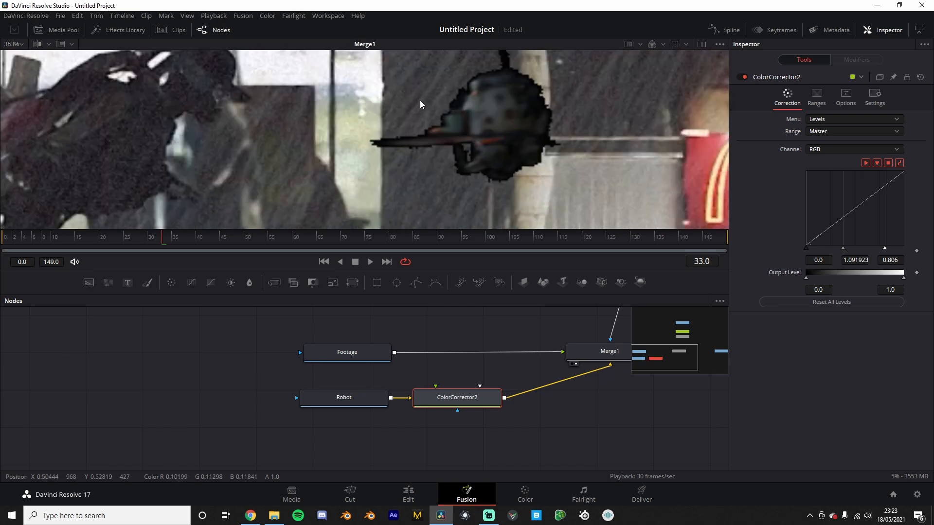
{"action": "scroll", "coordinate": [457, 97], "scroll_direction": "up", "scroll_amount": 1}
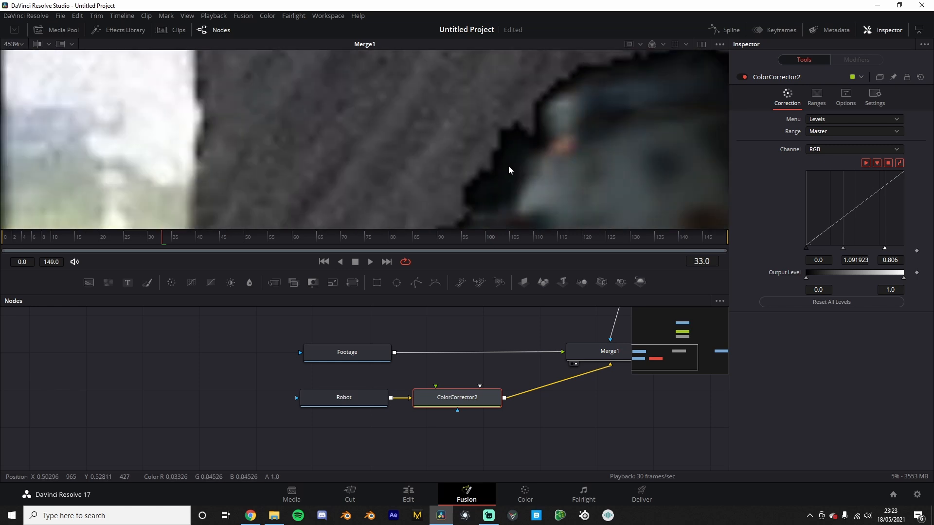
{"action": "scroll", "coordinate": [506, 170], "scroll_direction": "up", "scroll_amount": 2}
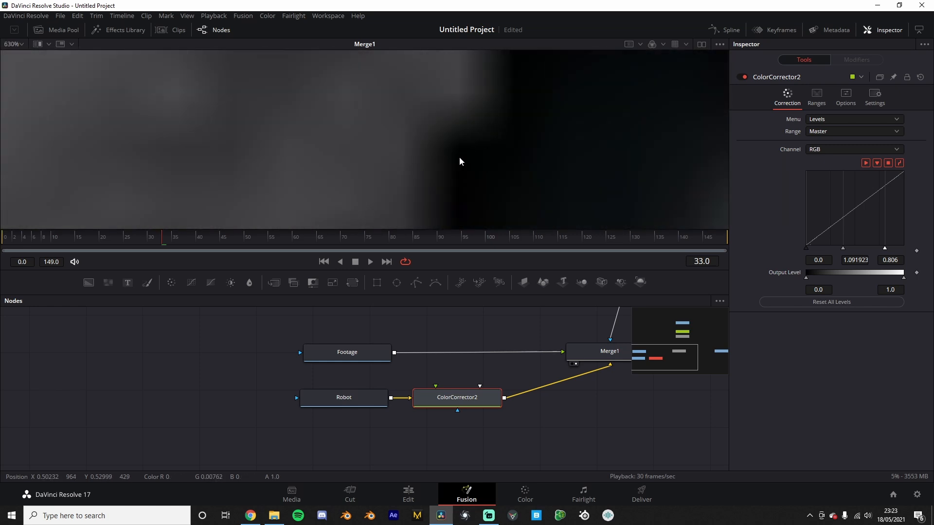
Step: Raise the low output level of ColorCorrector2 to 0.204 and check the robot's edge against the footage
{"action": "scroll", "coordinate": [468, 165], "scroll_direction": "down", "scroll_amount": 10}
{"action": "scroll", "coordinate": [492, 189], "scroll_direction": "up", "scroll_amount": 5}
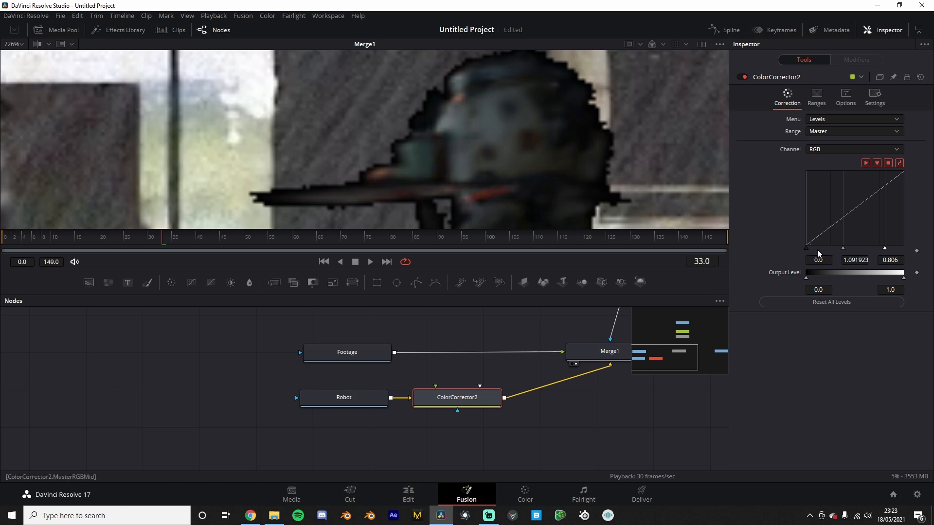
{"action": "left_click_drag", "start_coordinate": [808, 281], "coordinate": [827, 281]}
{"action": "scroll", "coordinate": [477, 189], "scroll_direction": "down", "scroll_amount": 12}
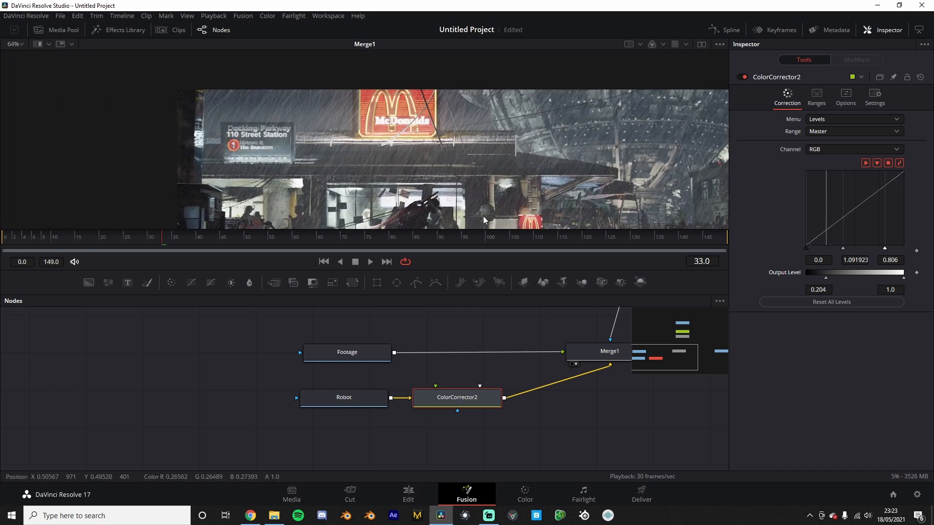
{"action": "scroll", "coordinate": [494, 171], "scroll_direction": "up", "scroll_amount": 2}
{"action": "scroll", "coordinate": [489, 135], "scroll_direction": "up", "scroll_amount": 2}
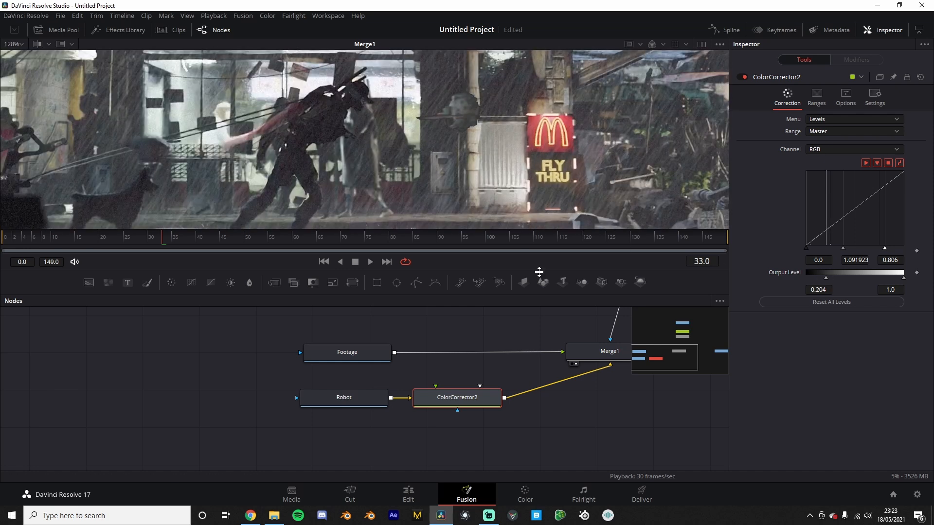
{"action": "left_click_drag", "start_coordinate": [564, 396], "coordinate": [436, 434]}
{"action": "scroll", "coordinate": [479, 391], "scroll_direction": "up", "scroll_amount": 2}
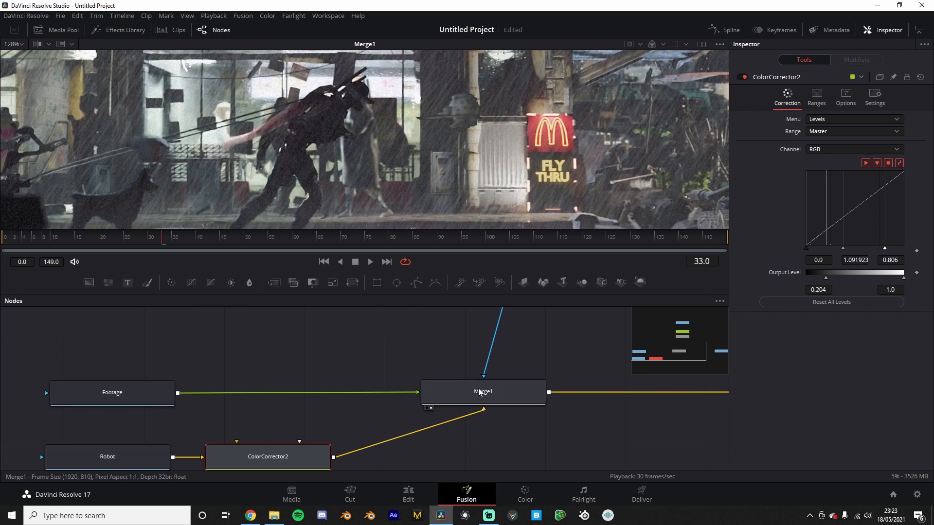
{"action": "scroll", "coordinate": [484, 119], "scroll_direction": "up", "scroll_amount": 2}
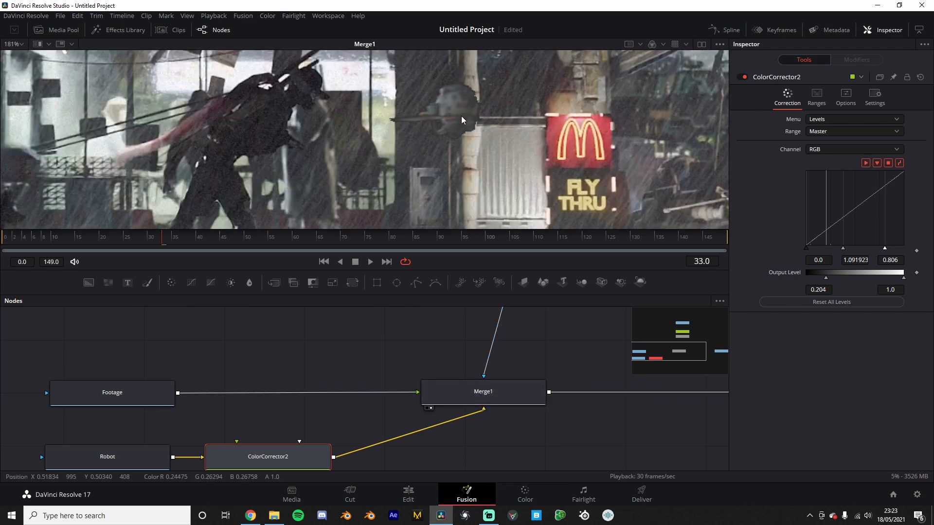
{"action": "scroll", "coordinate": [440, 130], "scroll_direction": "down", "scroll_amount": 2}
{"action": "scroll", "coordinate": [346, 385], "scroll_direction": "down", "scroll_amount": 5}
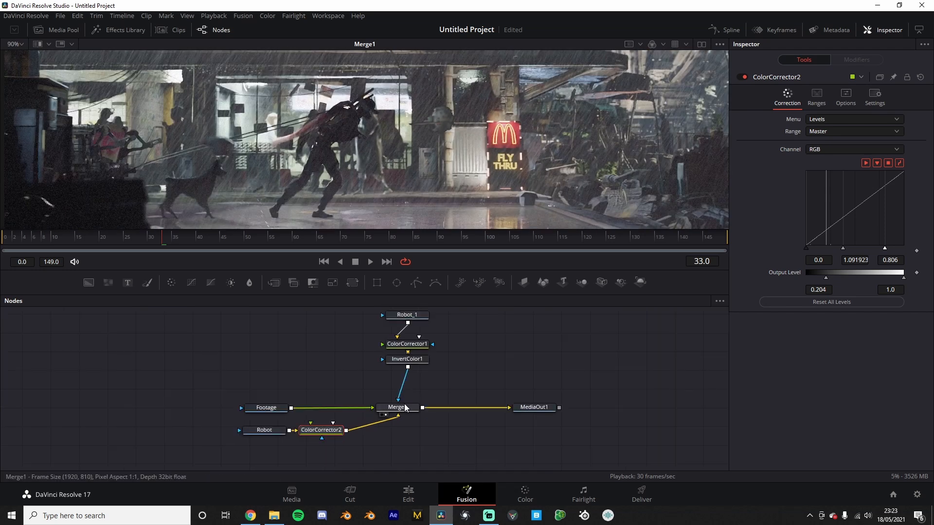
Step: Detach ColorCorrector2 from between Robot and Merge1, and disconnect InvertColor1 from Merge1's mask input
{"action": "scroll", "coordinate": [397, 399], "scroll_direction": "up", "scroll_amount": 5}
{"action": "left_click", "coordinate": [403, 419]}
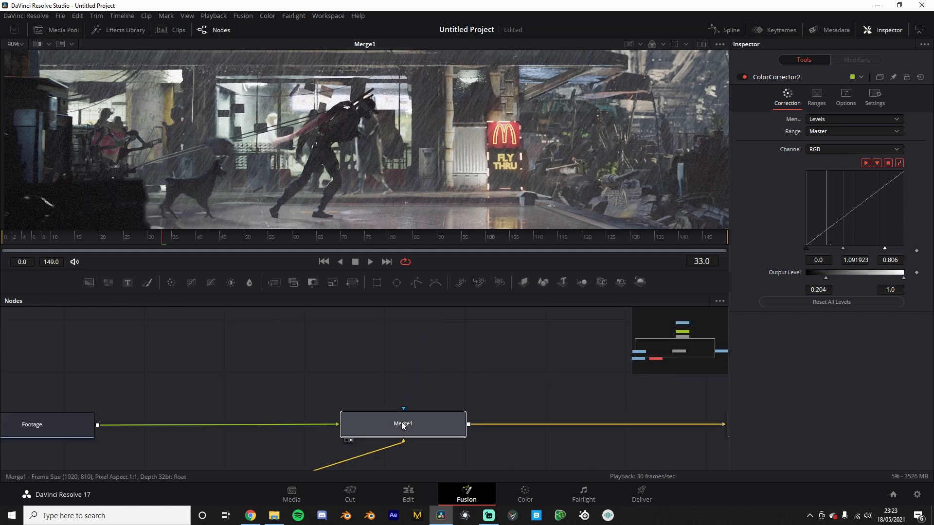
{"action": "scroll", "coordinate": [340, 418], "scroll_direction": "down", "scroll_amount": 4}
{"action": "scroll", "coordinate": [339, 419], "scroll_direction": "up", "scroll_amount": 4}
{"action": "scroll", "coordinate": [438, 392], "scroll_direction": "down", "scroll_amount": 3}
{"action": "left_click_drag", "start_coordinate": [363, 421], "coordinate": [381, 464]}
{"action": "scroll", "coordinate": [382, 464], "scroll_direction": "down", "scroll_amount": 5}
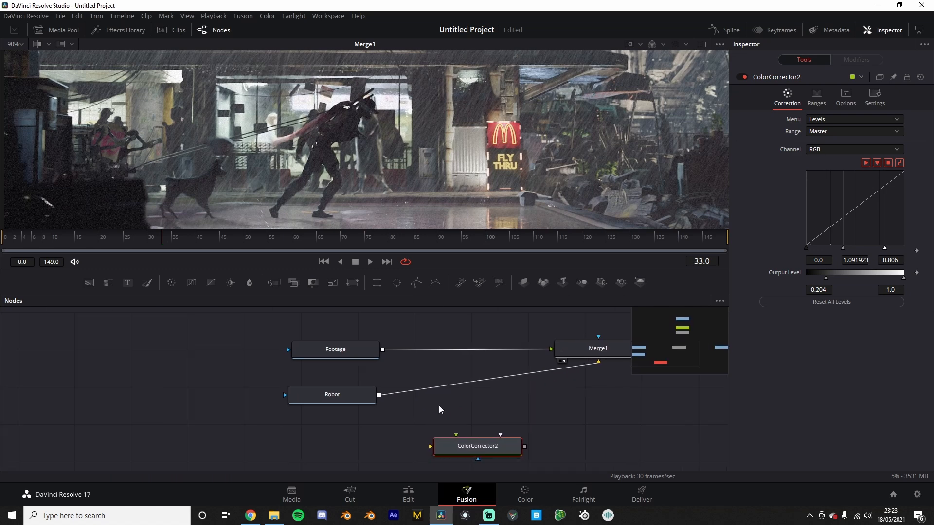
{"action": "left_click_drag", "start_coordinate": [476, 422], "coordinate": [483, 446]}
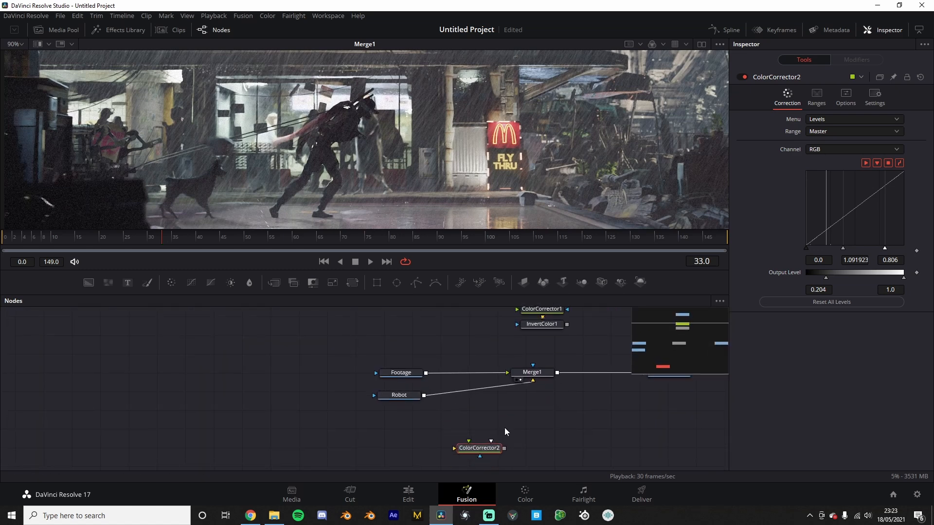
Step: Delete Merge1 and add a fresh Merge node to the node graph
{"action": "scroll", "coordinate": [488, 393], "scroll_direction": "up", "scroll_amount": 4}
{"action": "left_click", "coordinate": [532, 334]}
{"action": "key", "text": "Delete"}
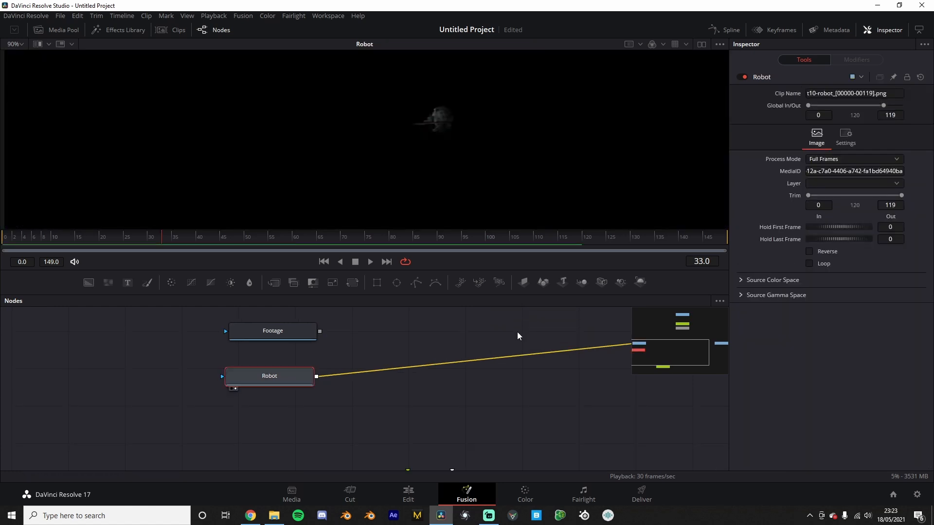
{"action": "key", "text": "shift+space"}
{"action": "type", "text": "mege"}
{"action": "key", "text": "BackSpace"}
{"action": "key", "text": "BackSpace"}
{"action": "type", "text": "rge"}
{"action": "key", "text": "Return"}
Step: Connect Footage as background and Robot as foreground of the new Merge1, ahead of MediaOut1, and show it in the viewer
{"action": "left_click_drag", "start_coordinate": [397, 377], "coordinate": [425, 345]}
{"action": "scroll", "coordinate": [474, 356], "scroll_direction": "down", "scroll_amount": 3}
{"action": "left_click", "coordinate": [381, 349]}
{"action": "left_click_drag", "start_coordinate": [318, 344], "coordinate": [402, 345]}
{"action": "mouse_move", "coordinate": [315, 367]}
{"action": "left_mouse_down"}
{"action": "mouse_move", "coordinate": [433, 356]}
{"action": "mouse_move", "coordinate": [317, 367]}
{"action": "left_mouse_up"}
{"action": "left_click", "coordinate": [429, 347]}
{"action": "key", "text": "2"}
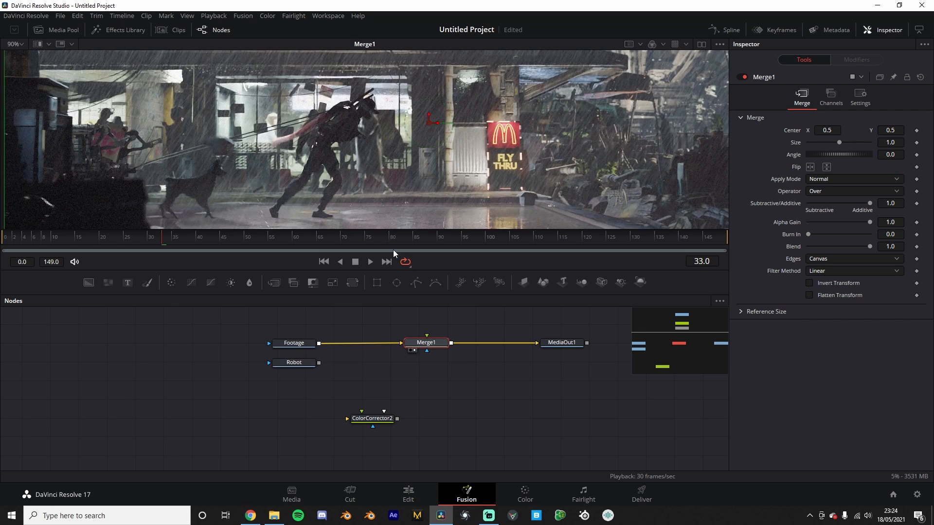
{"action": "left_click_drag", "start_coordinate": [318, 363], "coordinate": [419, 347]}
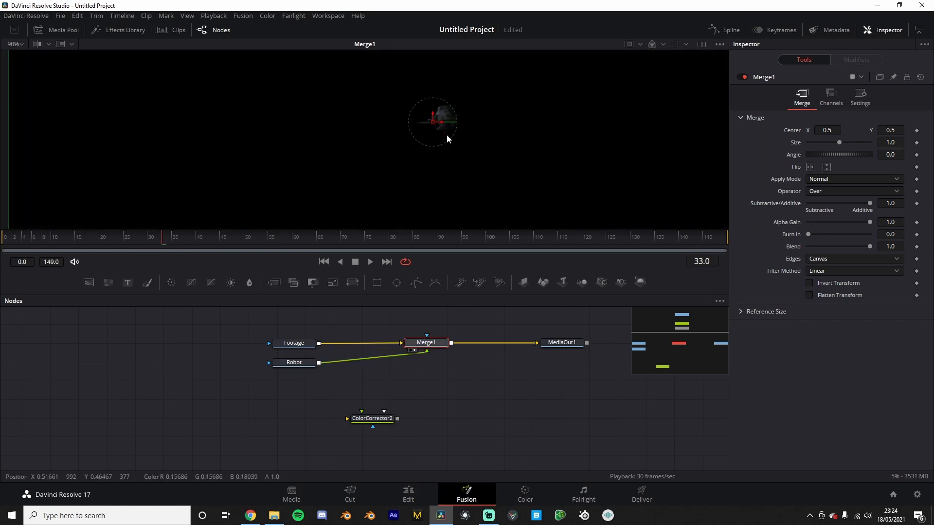
Step: Set Merge1's apply mode to Screen and play back the composite
{"action": "left_click", "coordinate": [827, 179]}
{"action": "left_click", "coordinate": [826, 196]}
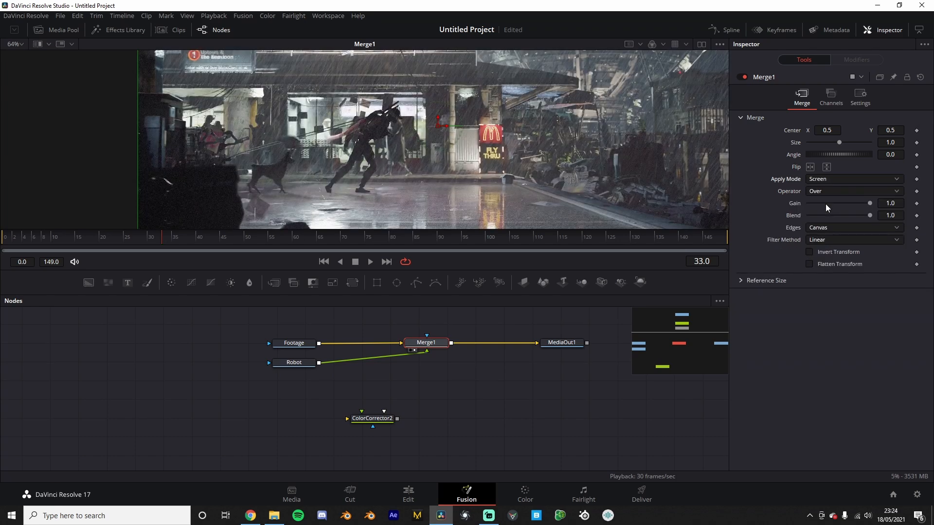
{"action": "scroll", "coordinate": [481, 170], "scroll_direction": "up", "scroll_amount": 1}
{"action": "key", "text": "space"}
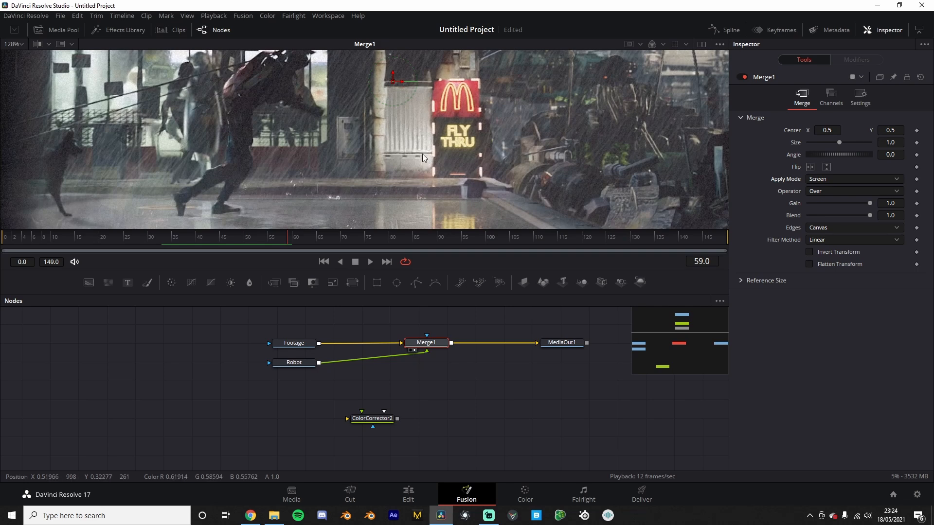
Step: Look through several rendered frames in the t10-robot image sequence folder to examine their black background
{"action": "left_click", "coordinate": [275, 516]}
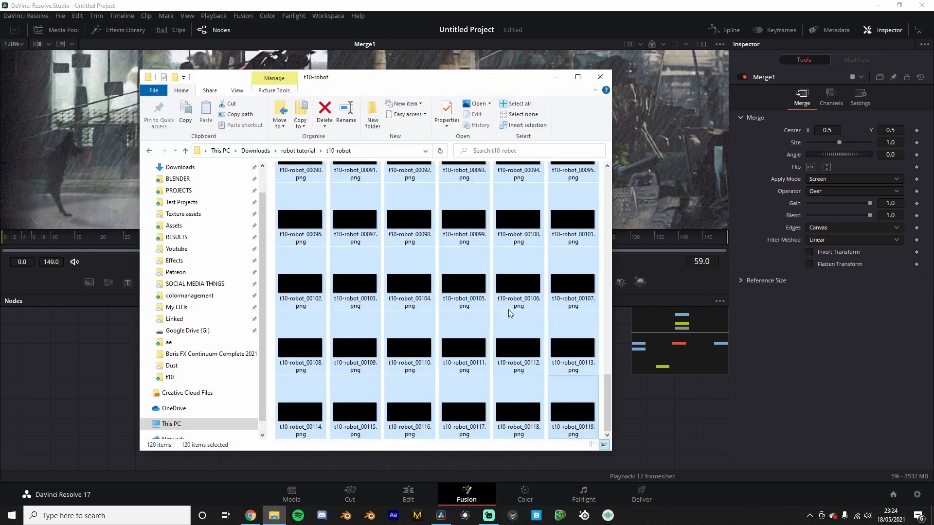
{"action": "double_click", "coordinate": [477, 292]}
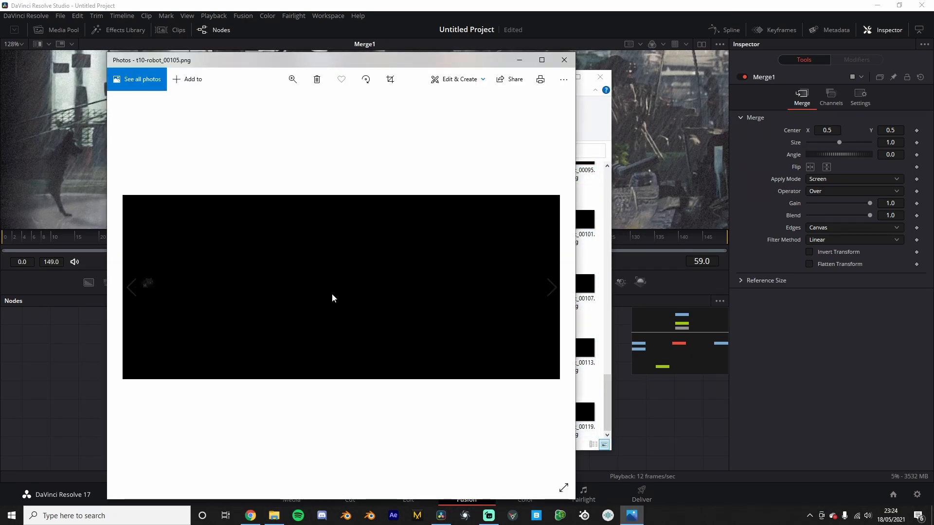
{"action": "left_click", "coordinate": [141, 291]}
{"action": "left_click", "coordinate": [141, 291]}
{"action": "left_click", "coordinate": [141, 290]}
{"action": "left_click", "coordinate": [573, 62]}
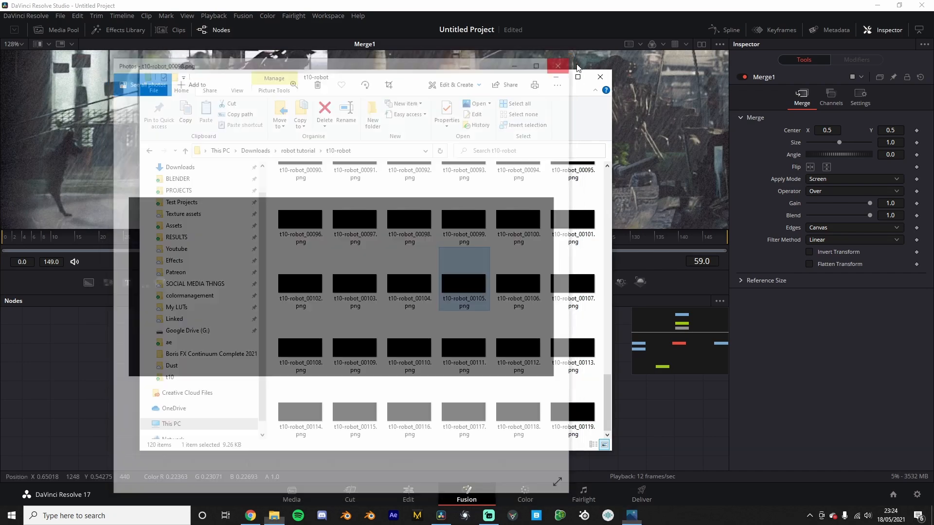
{"action": "left_click", "coordinate": [595, 76]}
Step: Play back the Screen-blended composite from near the start and examine how the robot sits in the footage
{"action": "scroll", "coordinate": [411, 171], "scroll_direction": "down", "scroll_amount": 2}
{"action": "left_click_drag", "start_coordinate": [411, 171], "coordinate": [527, 174]}
{"action": "key", "text": "space"}
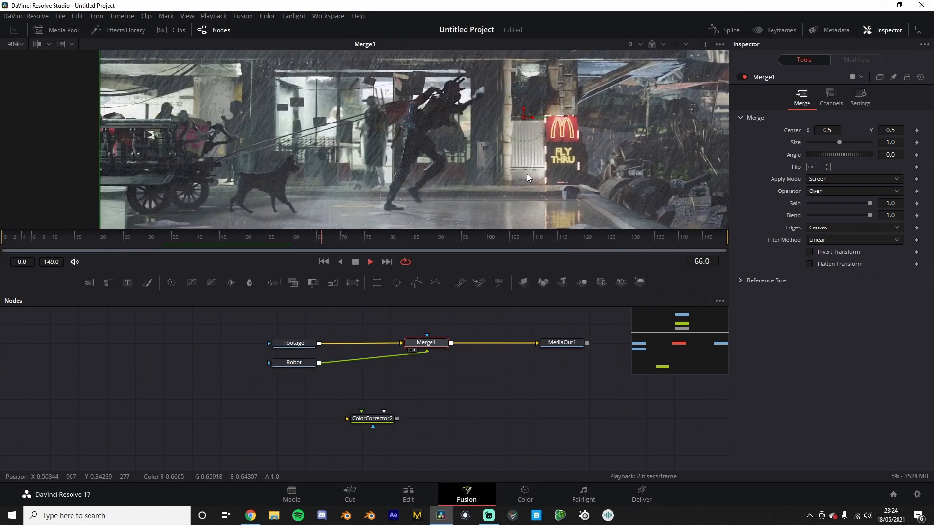
{"action": "left_click", "coordinate": [17, 240]}
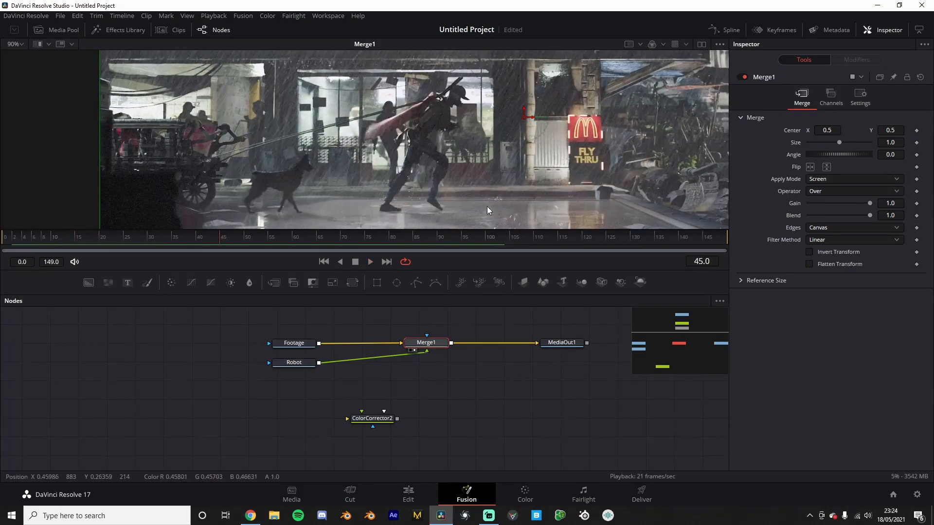
{"action": "key", "text": "space"}
{"action": "scroll", "coordinate": [419, 392], "scroll_direction": "up", "scroll_amount": 1}
{"action": "scroll", "coordinate": [427, 348], "scroll_direction": "down", "scroll_amount": 1}
{"action": "left_click_drag", "start_coordinate": [427, 348], "coordinate": [465, 392]}
{"action": "scroll", "coordinate": [465, 392], "scroll_direction": "up", "scroll_amount": 1}
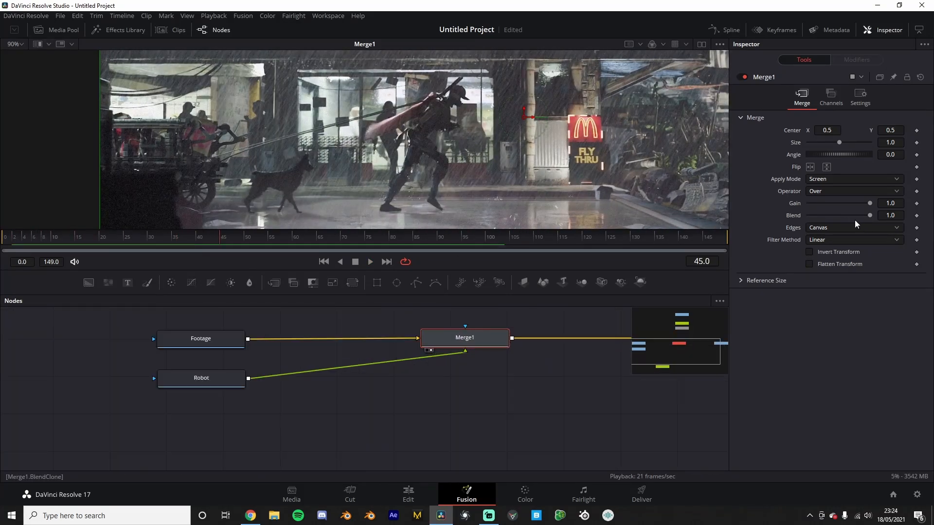
Step: Try adjusting Merge1's gain and blend, and look through its channel and general settings
{"action": "left_click_drag", "start_coordinate": [858, 204], "coordinate": [839, 203]}
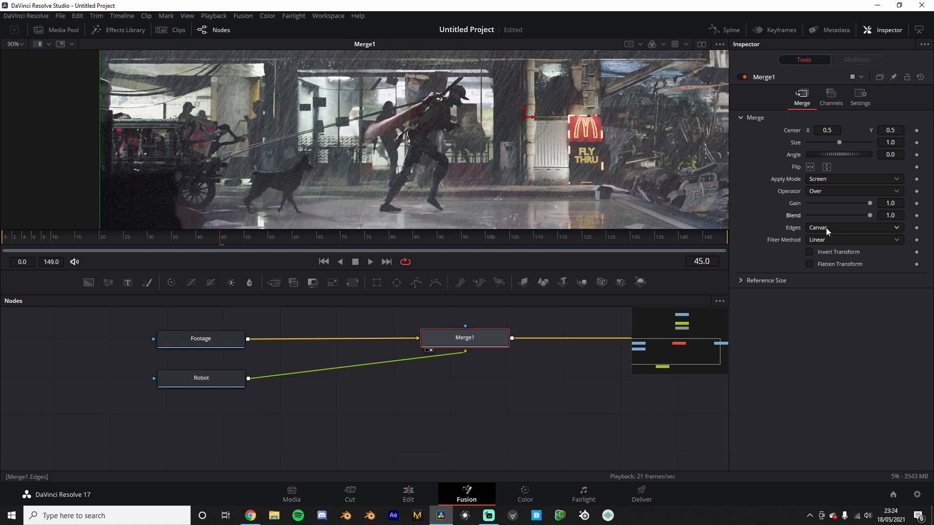
{"action": "left_click", "coordinate": [817, 101]}
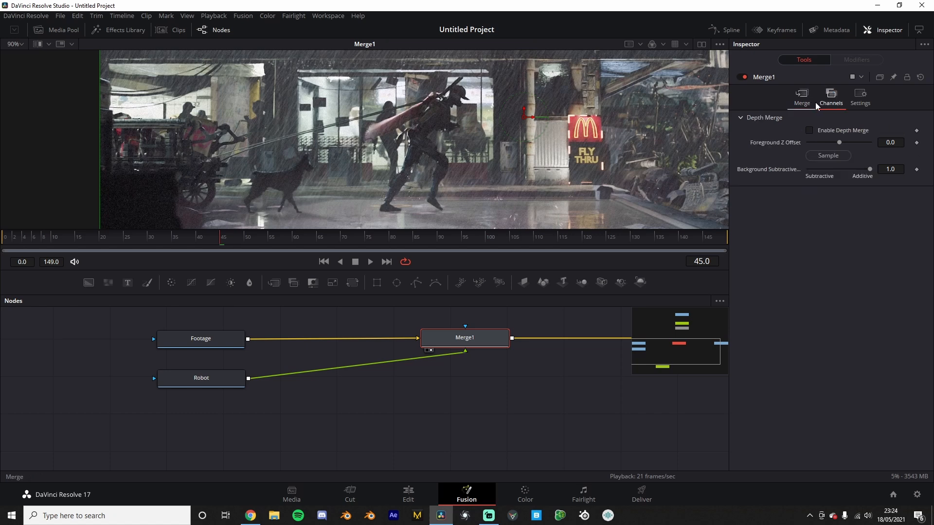
{"action": "left_click", "coordinate": [860, 98]}
{"action": "left_click", "coordinate": [831, 97]}
{"action": "left_click", "coordinate": [864, 103]}
{"action": "left_click", "coordinate": [797, 98]}
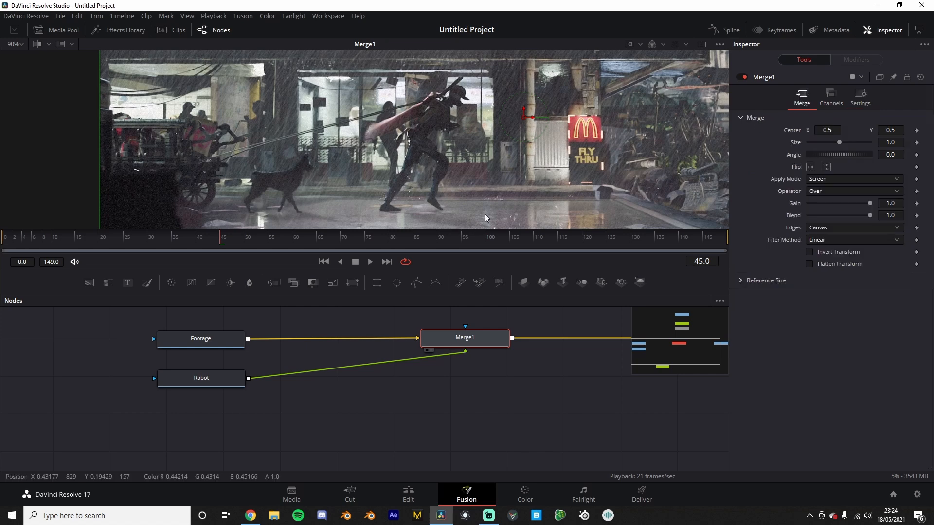
{"action": "scroll", "coordinate": [471, 221], "scroll_direction": "down", "scroll_amount": 2}
{"action": "scroll", "coordinate": [530, 334], "scroll_direction": "up", "scroll_amount": 2}
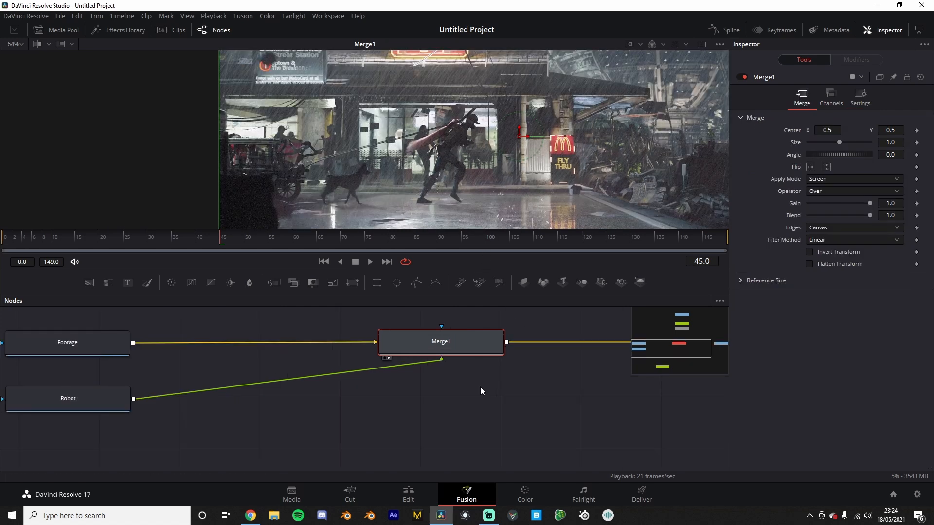
Step: Test the Dissolve apply mode on Merge1 and return the mode to Normal
{"action": "left_click", "coordinate": [825, 181]}
{"action": "left_click", "coordinate": [821, 213]}
{"action": "left_click", "coordinate": [827, 180]}
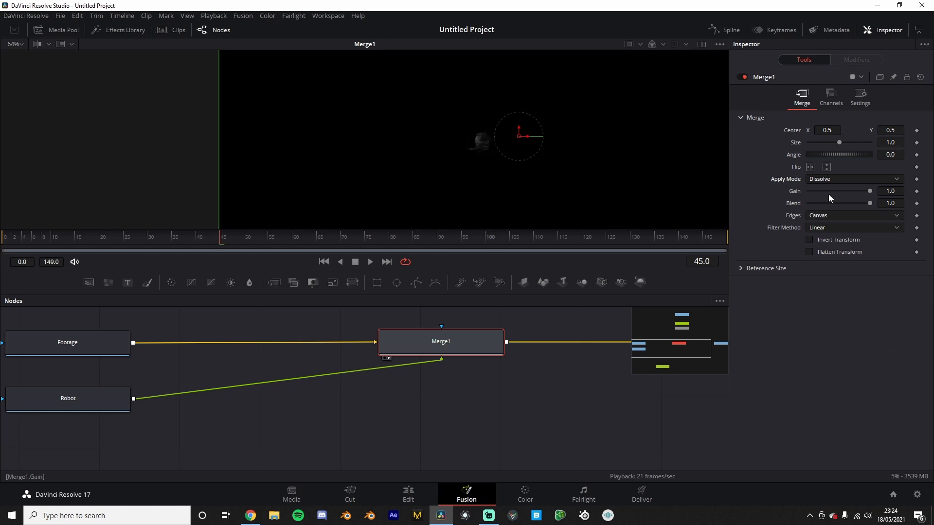
{"action": "left_click", "coordinate": [827, 191]}
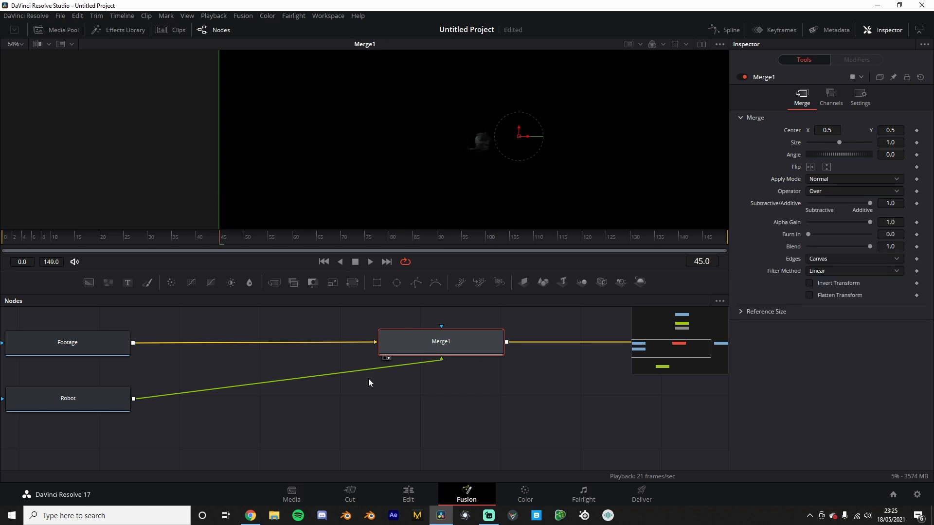
Step: Connect InvertColor1 to Merge1's effect mask input, keeping ColorCorrector2 parked below the other nodes
{"action": "scroll", "coordinate": [463, 337], "scroll_direction": "down", "scroll_amount": 2}
{"action": "left_click_drag", "start_coordinate": [368, 458], "coordinate": [435, 410]}
{"action": "scroll", "coordinate": [443, 386], "scroll_direction": "down", "scroll_amount": 4}
{"action": "scroll", "coordinate": [446, 384], "scroll_direction": "up", "scroll_amount": 5}
{"action": "scroll", "coordinate": [453, 391], "scroll_direction": "down", "scroll_amount": 2}
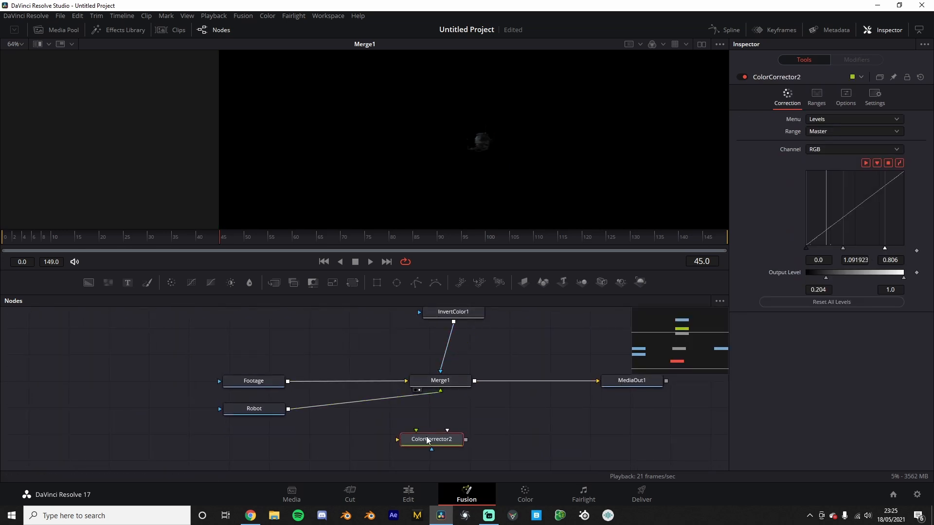
{"action": "left_click_drag", "start_coordinate": [436, 439], "coordinate": [433, 445]}
Step: View Merge1 and set its mask channel to Luminance
{"action": "left_click", "coordinate": [440, 380]}
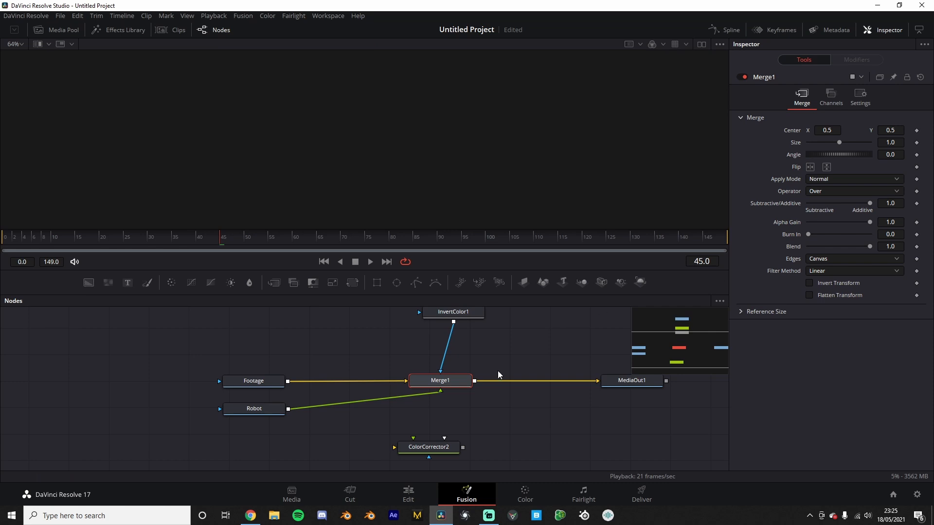
{"action": "key", "text": "1"}
{"action": "left_click", "coordinate": [831, 96]}
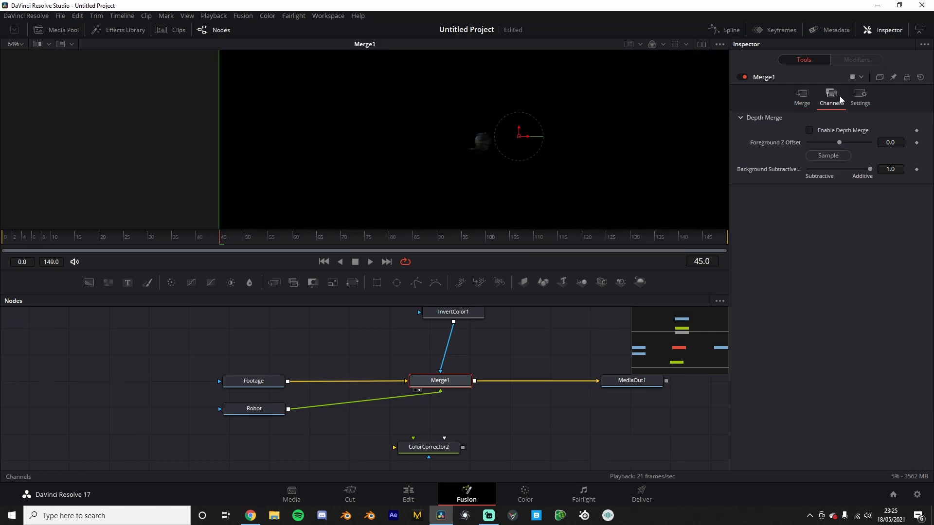
{"action": "left_click", "coordinate": [860, 96]}
{"action": "left_click", "coordinate": [826, 203]}
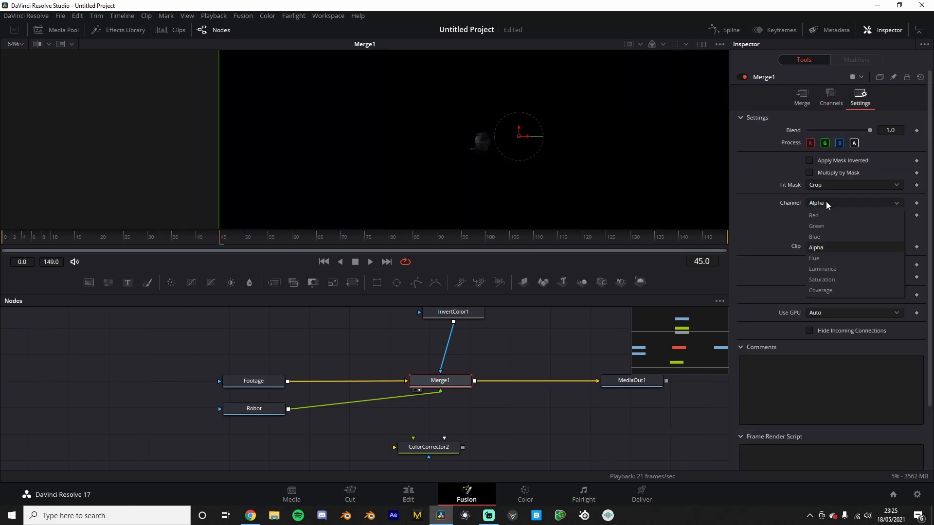
{"action": "left_click", "coordinate": [831, 267]}
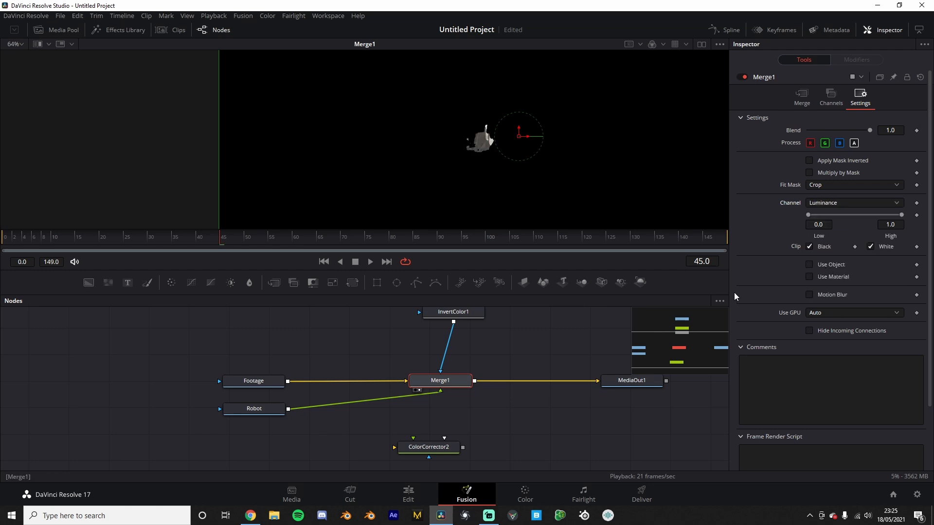
Step: Delete the InvertColor1 node so that ColorCorrector1 feeds Merge1's effect mask directly
{"action": "scroll", "coordinate": [504, 398], "scroll_direction": "up", "scroll_amount": 1}
{"action": "scroll", "coordinate": [470, 382], "scroll_direction": "down", "scroll_amount": 3}
{"action": "scroll", "coordinate": [471, 372], "scroll_direction": "up", "scroll_amount": 2}
{"action": "left_click_drag", "start_coordinate": [470, 372], "coordinate": [474, 391]}
{"action": "left_click", "coordinate": [453, 350]}
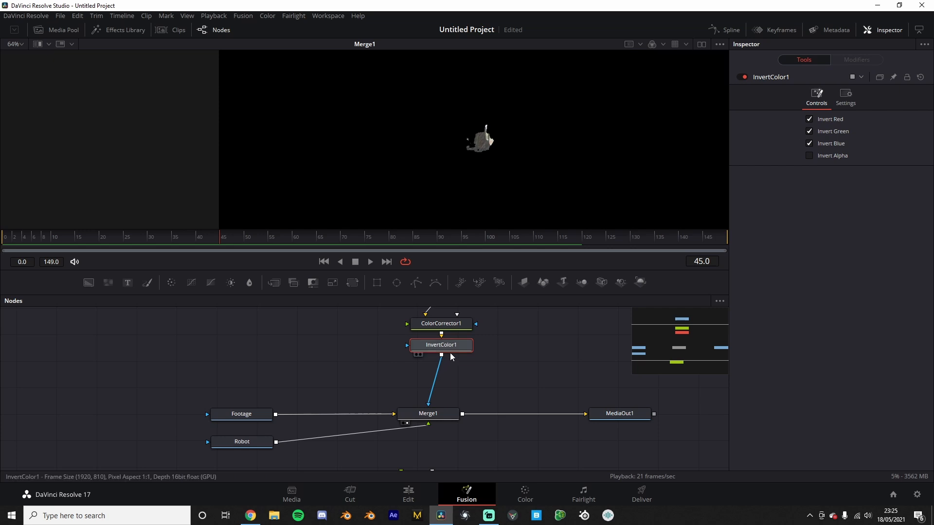
{"action": "left_click", "coordinate": [428, 413]}
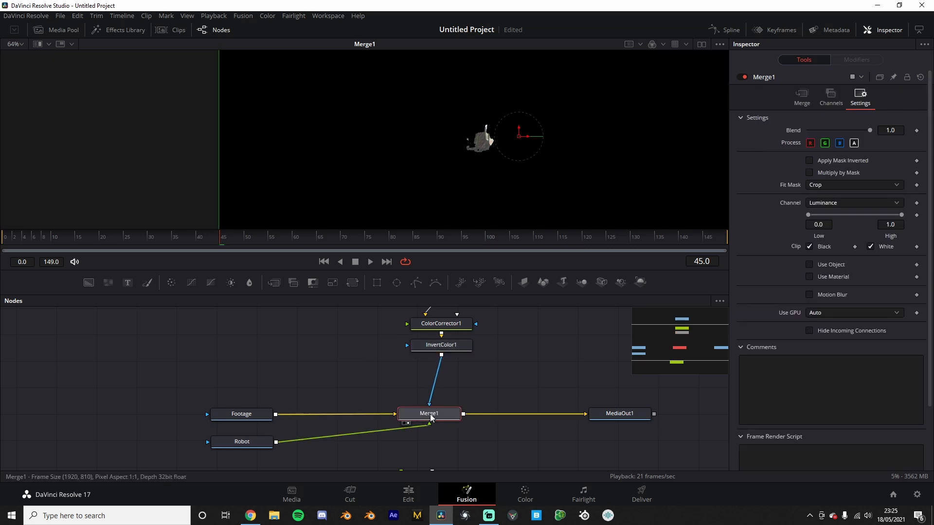
{"action": "left_click", "coordinate": [450, 352]}
{"action": "key", "text": "Delete"}
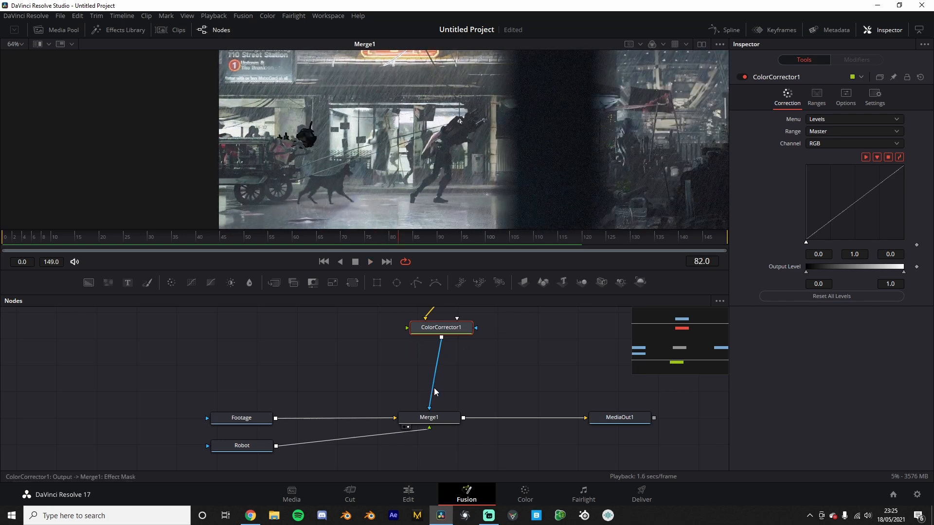
Step: Insert ColorCorrector2 into the connection between Robot and Merge1
{"action": "scroll", "coordinate": [452, 372], "scroll_direction": "down", "scroll_amount": 2}
{"action": "scroll", "coordinate": [450, 395], "scroll_direction": "up", "scroll_amount": 1}
{"action": "left_click_drag", "start_coordinate": [435, 409], "coordinate": [397, 343]}
{"action": "scroll", "coordinate": [464, 386], "scroll_direction": "up", "scroll_amount": 1}
{"action": "left_click", "coordinate": [465, 386]}
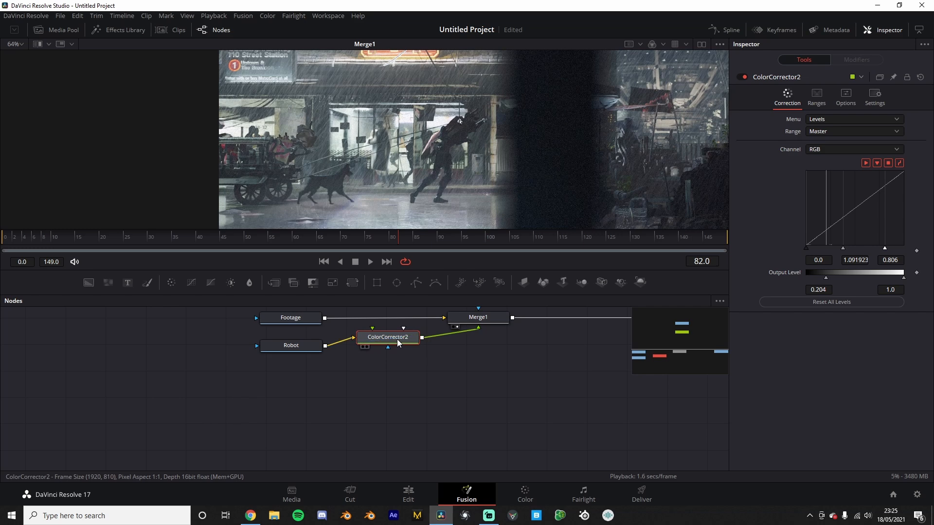
Step: Rearrange the Robot and ColorCorrector2 nodes so they sit spaced out below Footage and Merge1
{"action": "left_click_drag", "start_coordinate": [288, 346], "coordinate": [222, 367]}
{"action": "left_click_drag", "start_coordinate": [377, 347], "coordinate": [410, 399]}
{"action": "left_click_drag", "start_coordinate": [437, 394], "coordinate": [395, 358]}
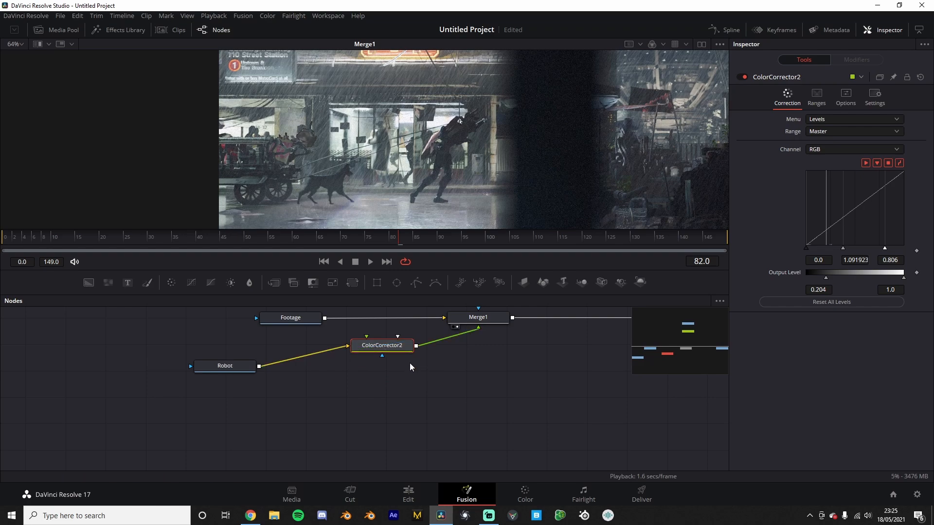
Step: Play back the Merge1 composite from an early frame and check how the robot blends with the footage
{"action": "scroll", "coordinate": [298, 141], "scroll_direction": "up", "scroll_amount": 2}
{"action": "key", "text": "space"}
{"action": "left_click_drag", "start_coordinate": [173, 236], "coordinate": [57, 235]}
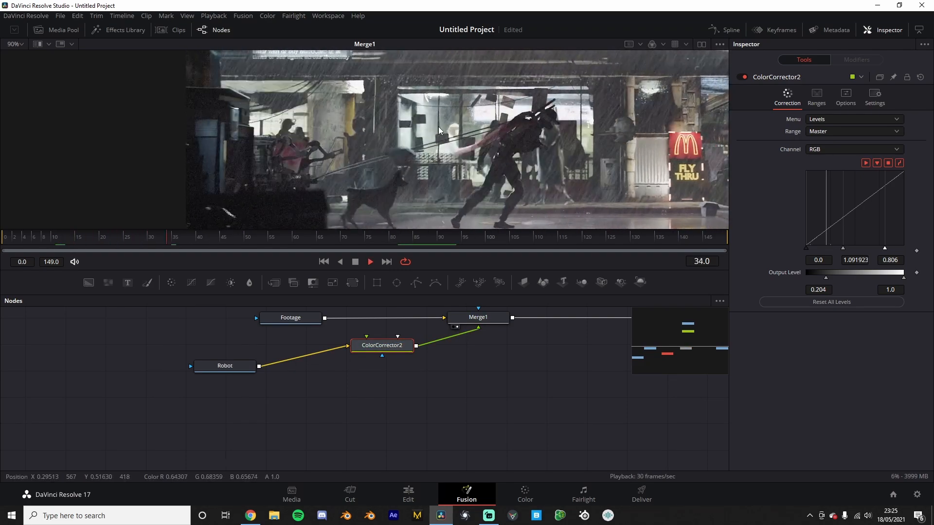
{"action": "key", "text": "space"}
{"action": "scroll", "coordinate": [487, 328], "scroll_direction": "down", "scroll_amount": 2}
{"action": "scroll", "coordinate": [486, 327], "scroll_direction": "up", "scroll_amount": 2}
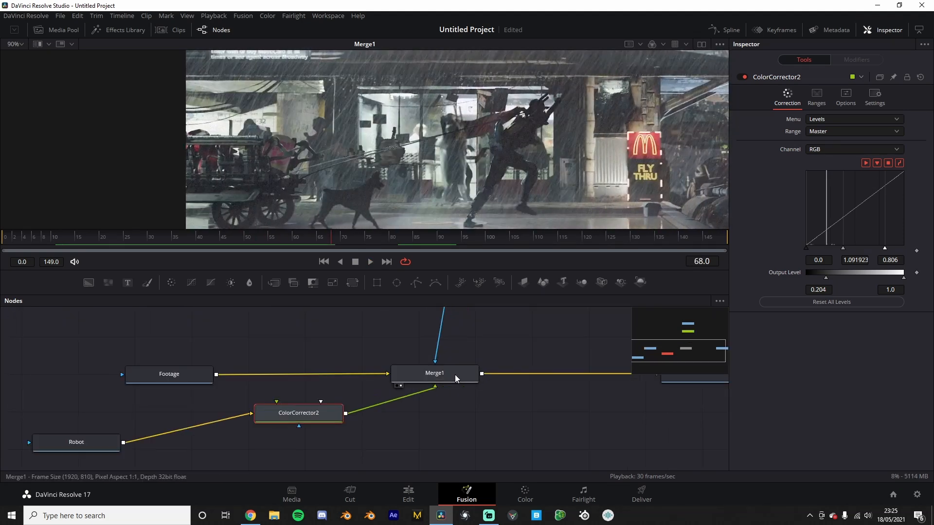
{"action": "key", "text": "space"}
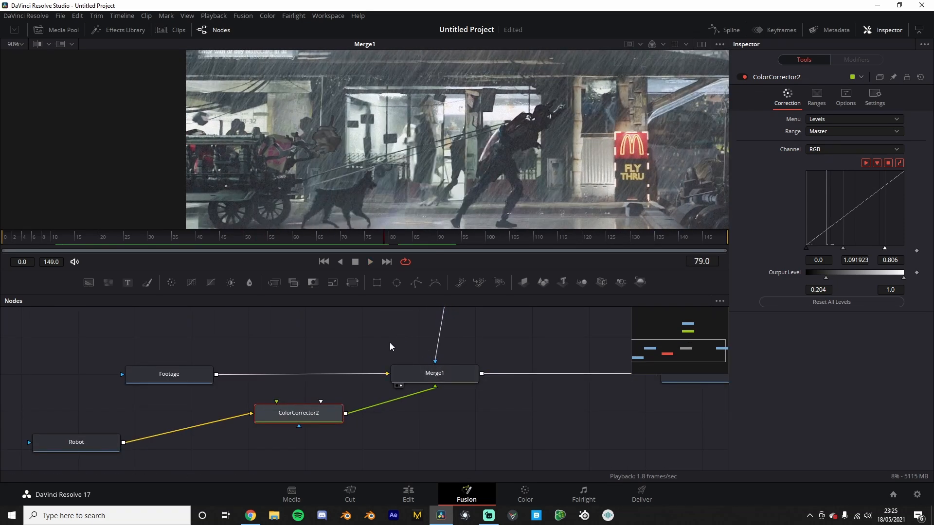
Step: Reset all of ColorCorrector1's levels, then set its input white level to 0.01 with the midtone value at about 0.469
{"action": "scroll", "coordinate": [438, 358], "scroll_direction": "down", "scroll_amount": 2}
{"action": "left_click_drag", "start_coordinate": [440, 354], "coordinate": [433, 408]}
{"action": "scroll", "coordinate": [440, 358], "scroll_direction": "up", "scroll_amount": 1}
{"action": "left_click", "coordinate": [445, 356]}
{"action": "scroll", "coordinate": [443, 333], "scroll_direction": "up", "scroll_amount": 1}
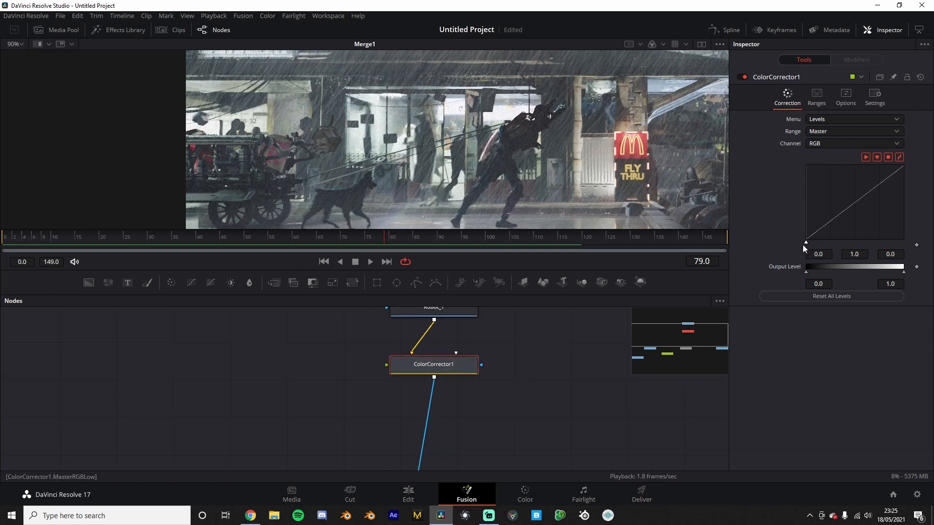
{"action": "left_click_drag", "start_coordinate": [806, 271], "coordinate": [779, 266]}
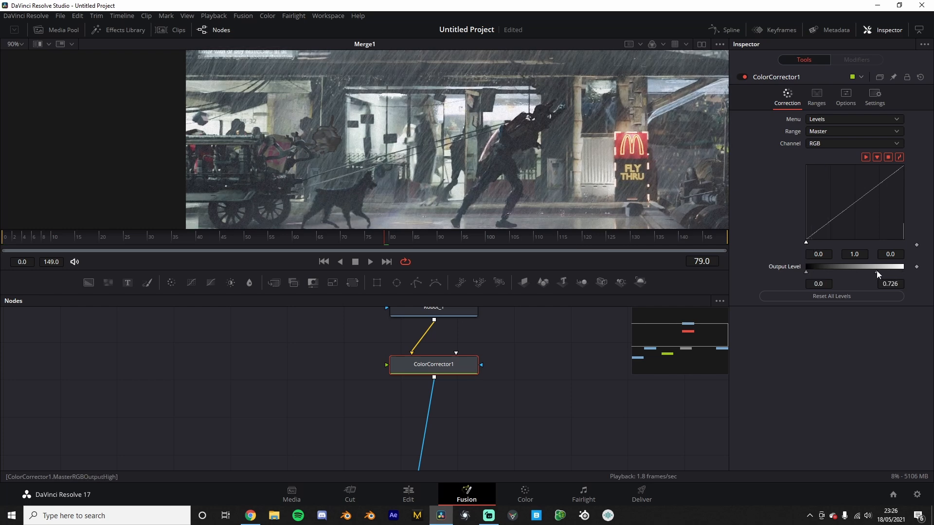
{"action": "left_click", "coordinate": [843, 296]}
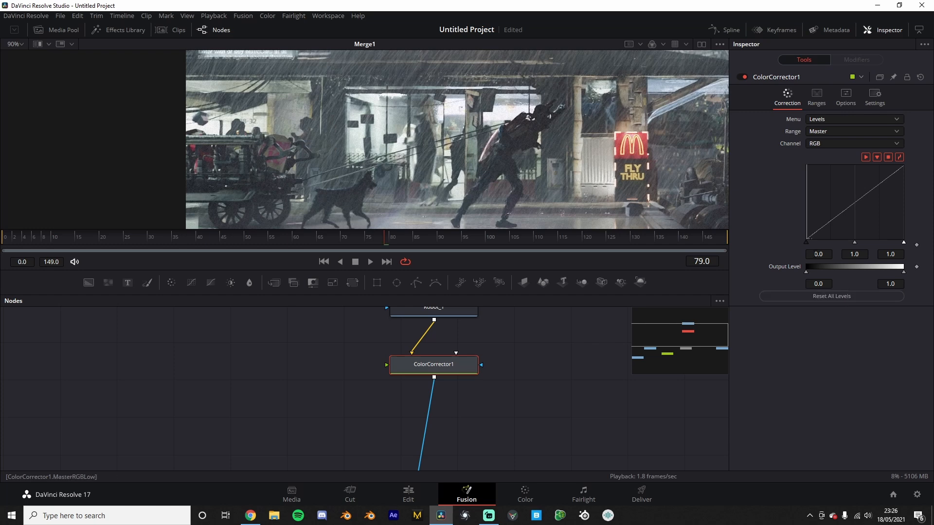
{"action": "scroll", "coordinate": [446, 141], "scroll_direction": "down", "scroll_amount": 2}
{"action": "mouse_move", "coordinate": [809, 241]}
{"action": "left_mouse_down"}
{"action": "mouse_move", "coordinate": [880, 240]}
{"action": "mouse_move", "coordinate": [806, 246]}
{"action": "left_mouse_up"}
{"action": "scroll", "coordinate": [342, 59], "scroll_direction": "up", "scroll_amount": 2}
{"action": "scroll", "coordinate": [340, 73], "scroll_direction": "up", "scroll_amount": 6}
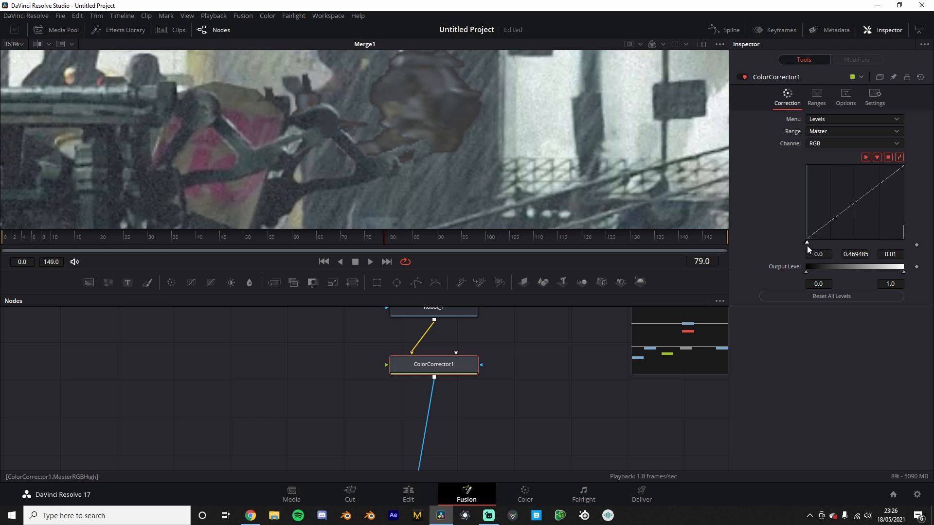
Step: Tint ColorCorrector2's master colors toward blue at a strength of about 0.165 and place the node beside Robot
{"action": "scroll", "coordinate": [422, 120], "scroll_direction": "down", "scroll_amount": 8}
{"action": "left_click_drag", "start_coordinate": [439, 145], "coordinate": [428, 140]}
{"action": "scroll", "coordinate": [411, 424], "scroll_direction": "down", "scroll_amount": 8}
{"action": "scroll", "coordinate": [429, 433], "scroll_direction": "up", "scroll_amount": 8}
{"action": "left_click", "coordinate": [282, 332]}
{"action": "left_click_drag", "start_coordinate": [151, 377], "coordinate": [327, 379]}
{"action": "left_click", "coordinate": [327, 379]}
{"action": "scroll", "coordinate": [483, 165], "scroll_direction": "up", "scroll_amount": 8}
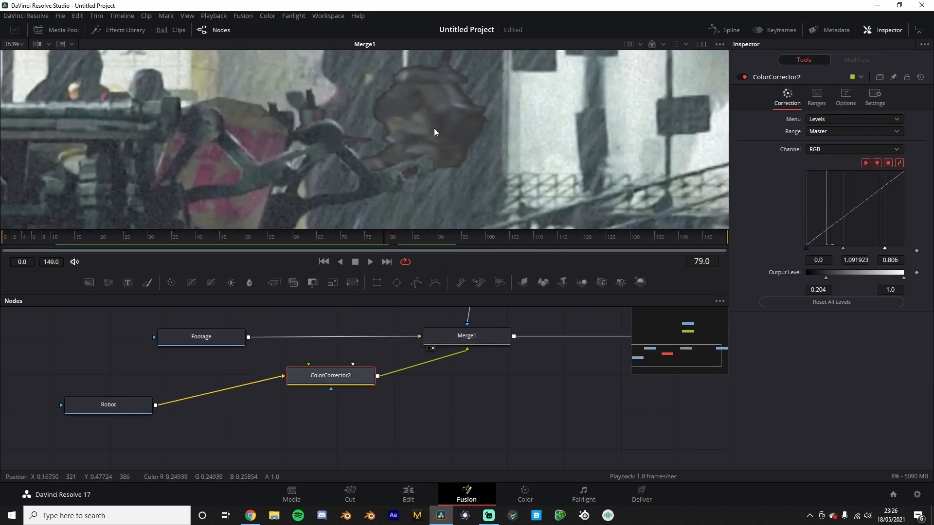
{"action": "scroll", "coordinate": [436, 132], "scroll_direction": "up", "scroll_amount": 4}
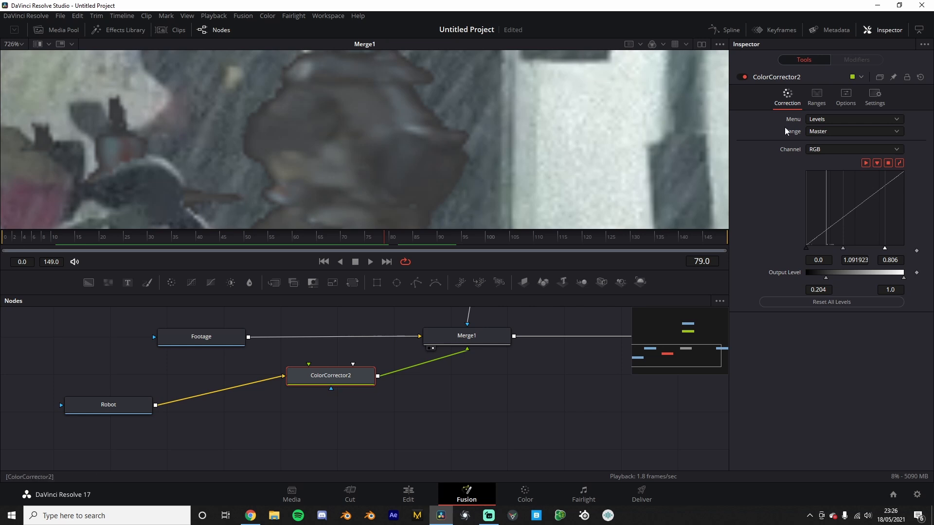
{"action": "left_click", "coordinate": [827, 118]}
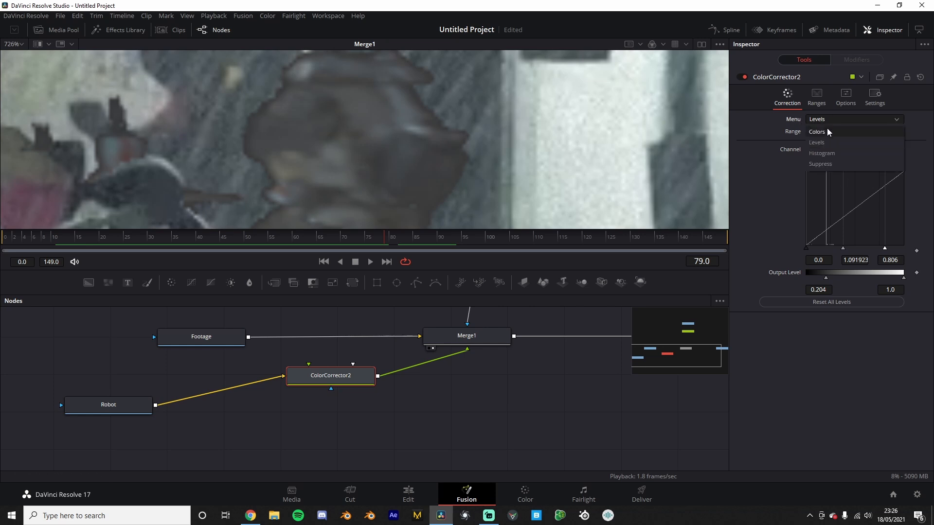
{"action": "left_click", "coordinate": [827, 130]}
{"action": "left_click_drag", "start_coordinate": [854, 186], "coordinate": [842, 188]}
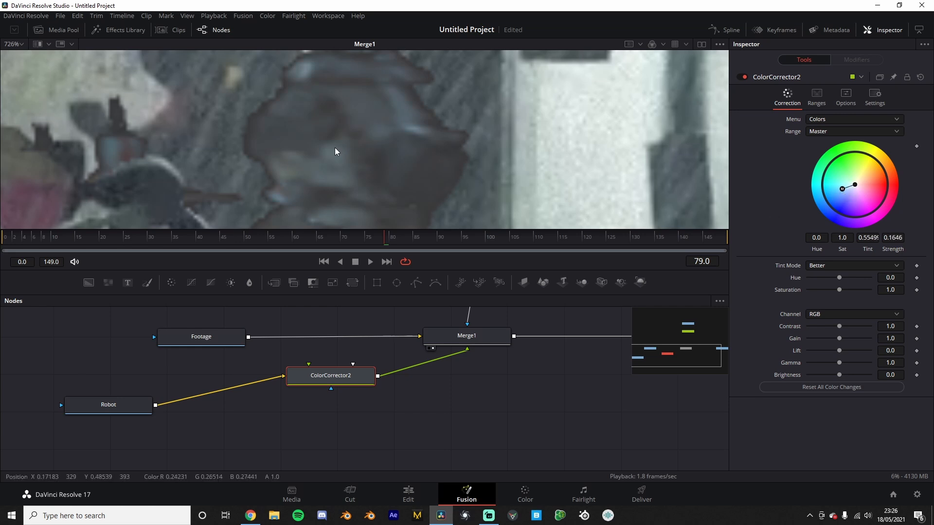
{"action": "left_click_drag", "start_coordinate": [326, 378], "coordinate": [247, 407]}
{"action": "scroll", "coordinate": [459, 382], "scroll_direction": "down", "scroll_amount": 2}
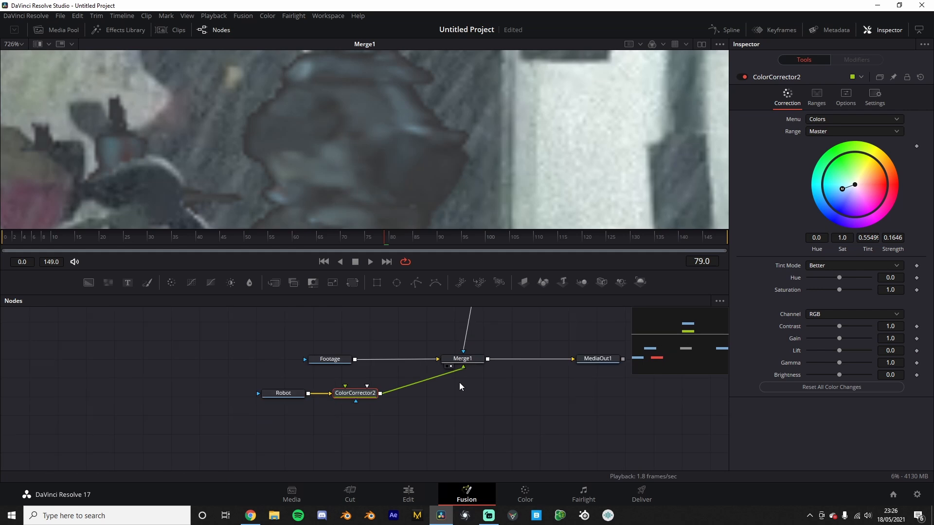
Step: Insert a Blur node between ColorCorrector1 and Merge1's effect mask input
{"action": "left_click_drag", "start_coordinate": [459, 382], "coordinate": [418, 438]}
{"action": "left_click", "coordinate": [415, 408]}
{"action": "left_click", "coordinate": [454, 316]}
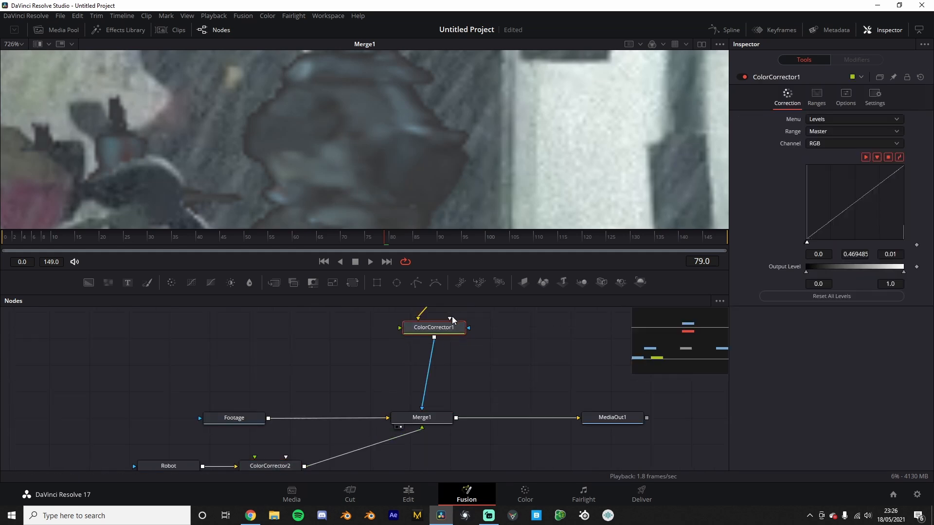
{"action": "key", "text": "shift+space"}
{"action": "type", "text": "blur"}
{"action": "key", "text": "Return"}
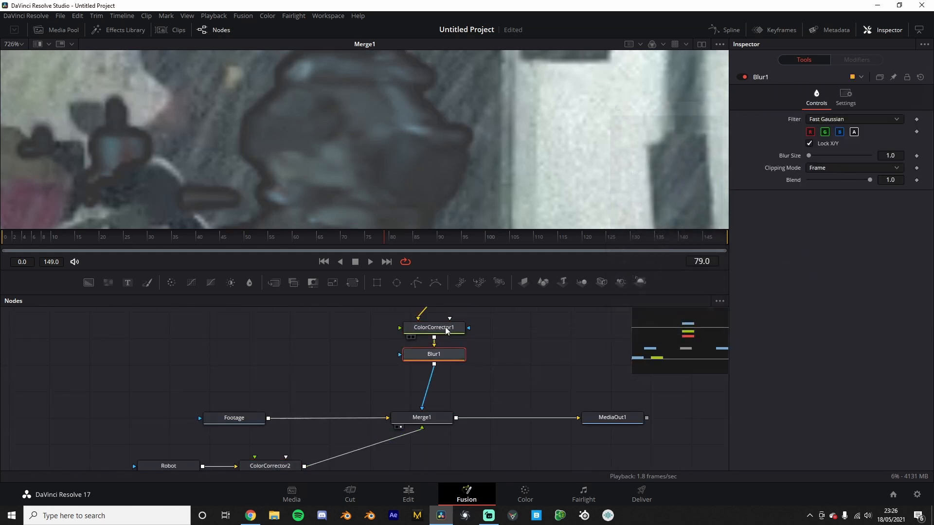
Step: Try a blur size of 7.1 with a blend of 0.11 on the mask's Fast Gaussian blur
{"action": "scroll", "coordinate": [309, 171], "scroll_direction": "down", "scroll_amount": 3}
{"action": "left_click_drag", "start_coordinate": [808, 156], "coordinate": [813, 157]}
{"action": "left_click", "coordinate": [830, 120]}
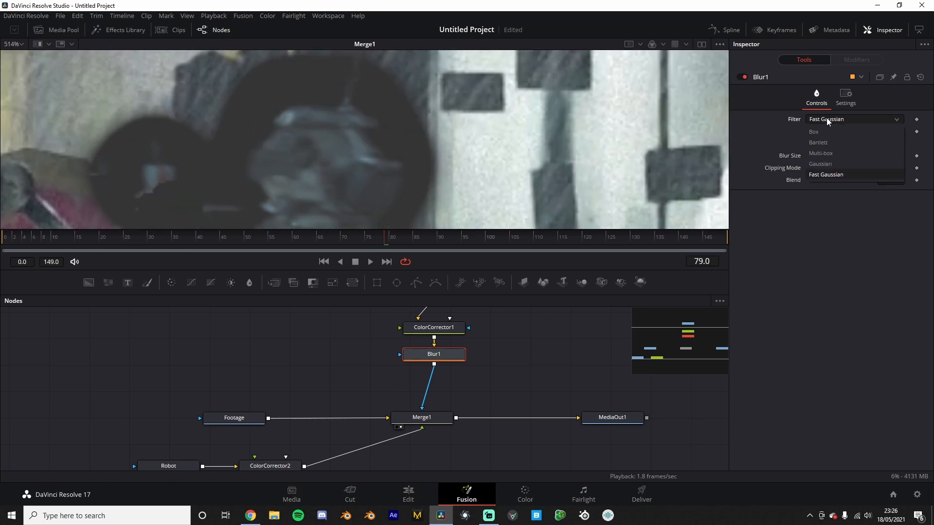
{"action": "left_click", "coordinate": [849, 175]}
{"action": "scroll", "coordinate": [185, 192], "scroll_direction": "down", "scroll_amount": 4}
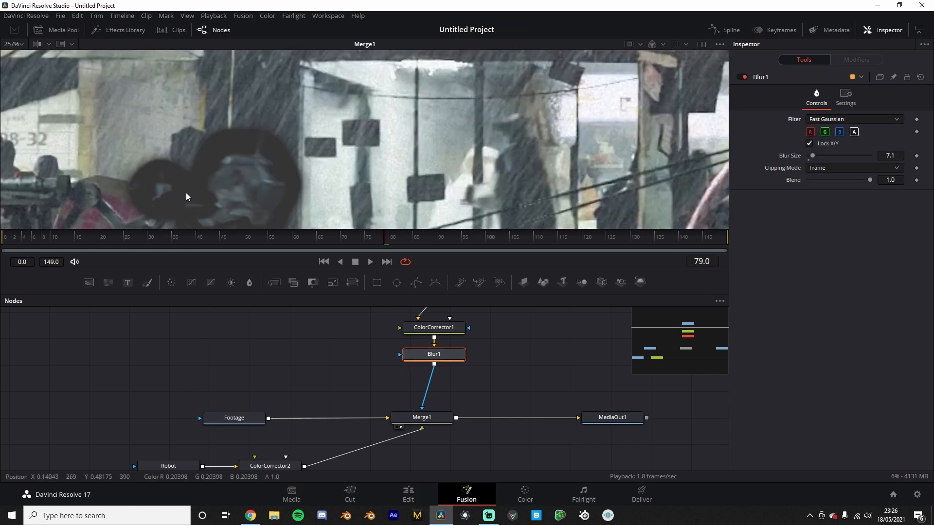
{"action": "left_click_drag", "start_coordinate": [185, 192], "coordinate": [343, 144]}
{"action": "scroll", "coordinate": [380, 118], "scroll_direction": "up", "scroll_amount": 4}
{"action": "left_click_drag", "start_coordinate": [870, 180], "coordinate": [703, 183]}
{"action": "left_click_drag", "start_coordinate": [800, 189], "coordinate": [816, 182]}
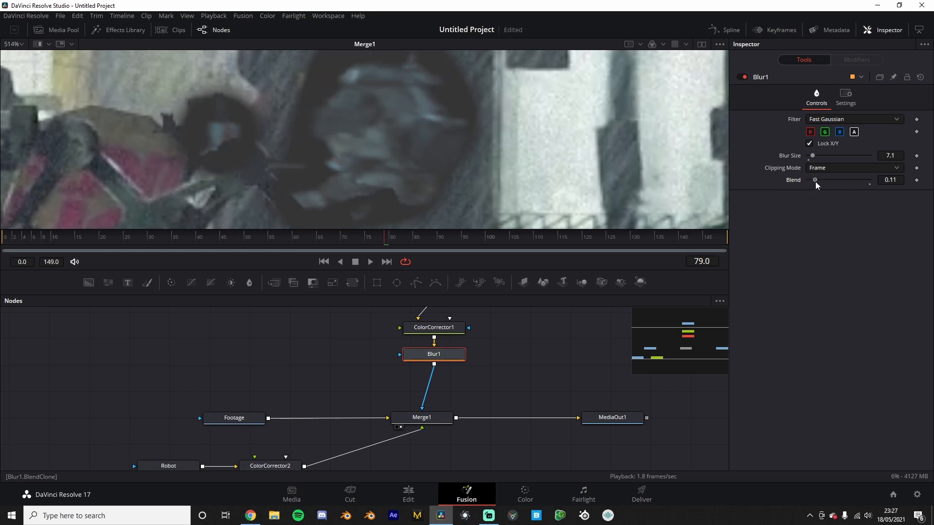
Step: Delete Blur1 from the mask branch and insert a Luma Keyer after ColorCorrector1 instead
{"action": "left_click", "coordinate": [845, 103]}
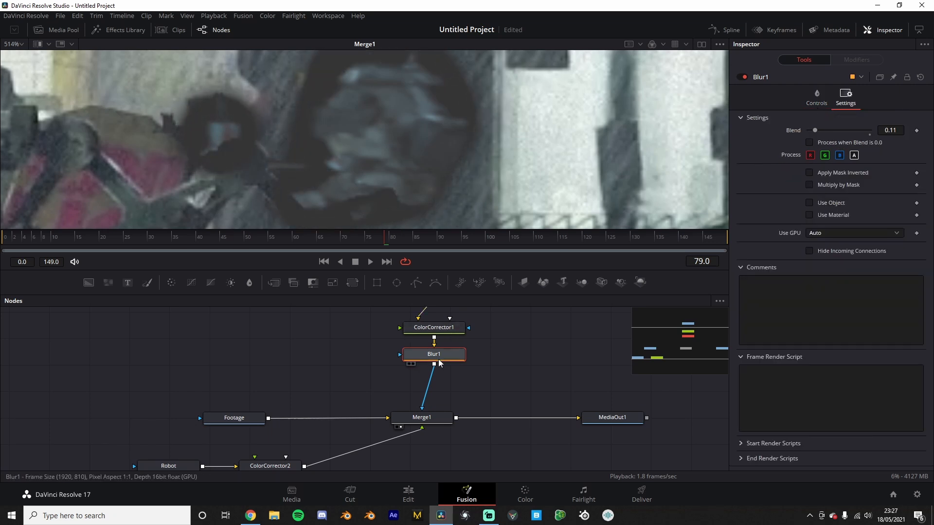
{"action": "key", "text": "Delete"}
{"action": "key", "text": "shift+space"}
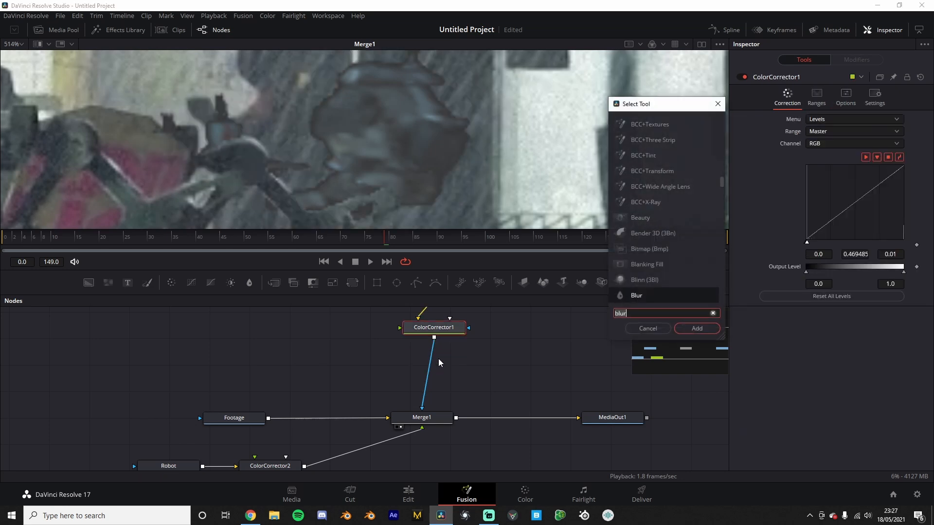
{"action": "type", "text": "luma"}
{"action": "key", "text": "Return"}
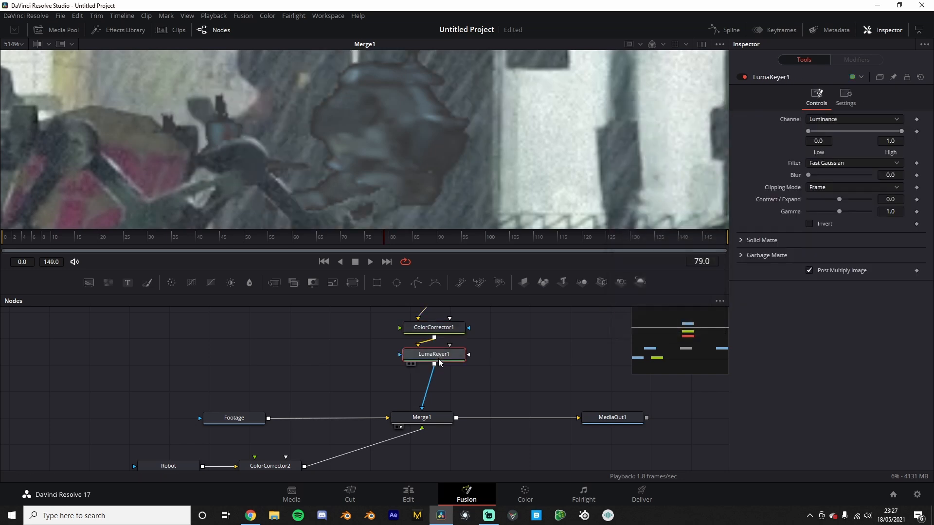
Step: Move LumaKeyer1 lower, view its matte, and try a contract/expand value of -0.17
{"action": "left_click_drag", "start_coordinate": [451, 371], "coordinate": [454, 375]}
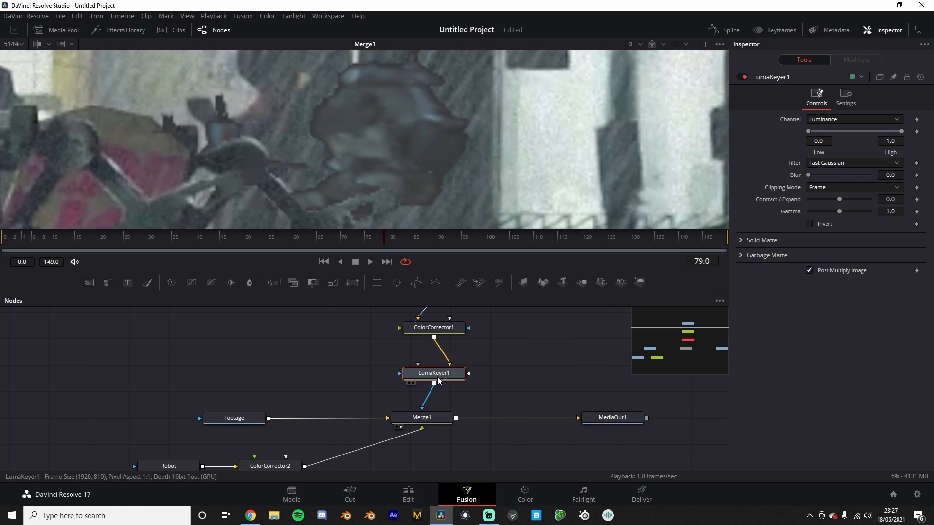
{"action": "key", "text": "2"}
{"action": "scroll", "coordinate": [351, 158], "scroll_direction": "down", "scroll_amount": 2}
{"action": "scroll", "coordinate": [352, 159], "scroll_direction": "up", "scroll_amount": 1}
{"action": "left_click_drag", "start_coordinate": [807, 175], "coordinate": [774, 173]}
{"action": "left_click_drag", "start_coordinate": [838, 200], "coordinate": [834, 207]}
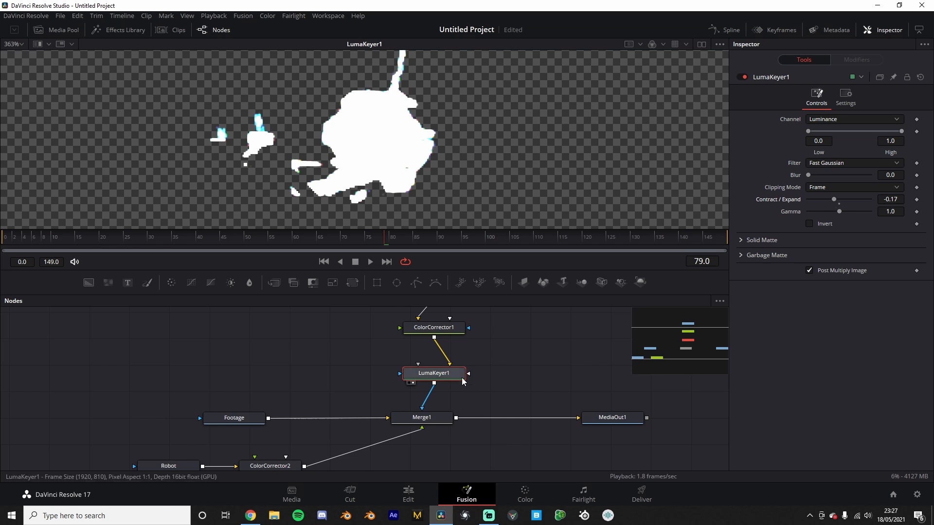
Step: Undo the recent LumaKeyer1 changes, delete the node, and view Merge1 again
{"action": "left_click_drag", "start_coordinate": [456, 377], "coordinate": [466, 377]}
{"action": "key", "text": "ctrl+z"}
{"action": "key", "text": "ctrl+z"}
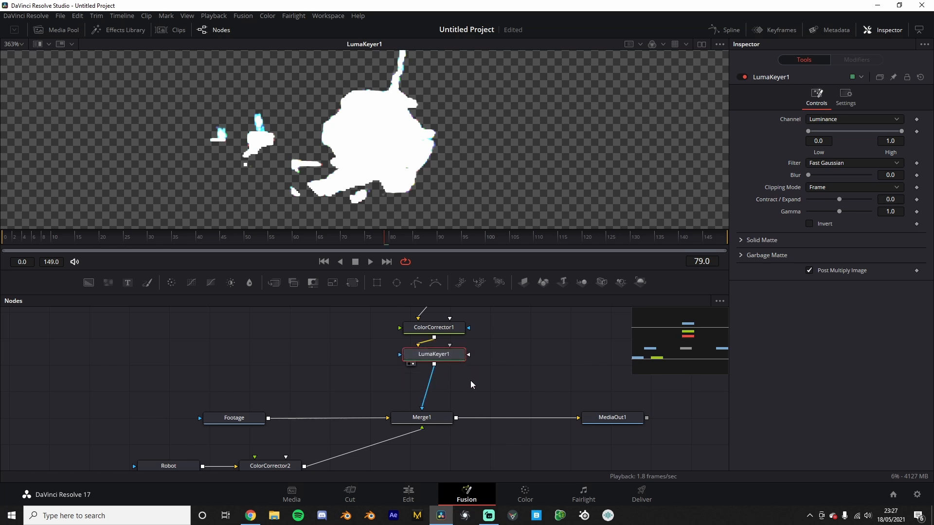
{"action": "key", "text": "Delete"}
{"action": "left_click", "coordinate": [416, 419]}
{"action": "key", "text": "1"}
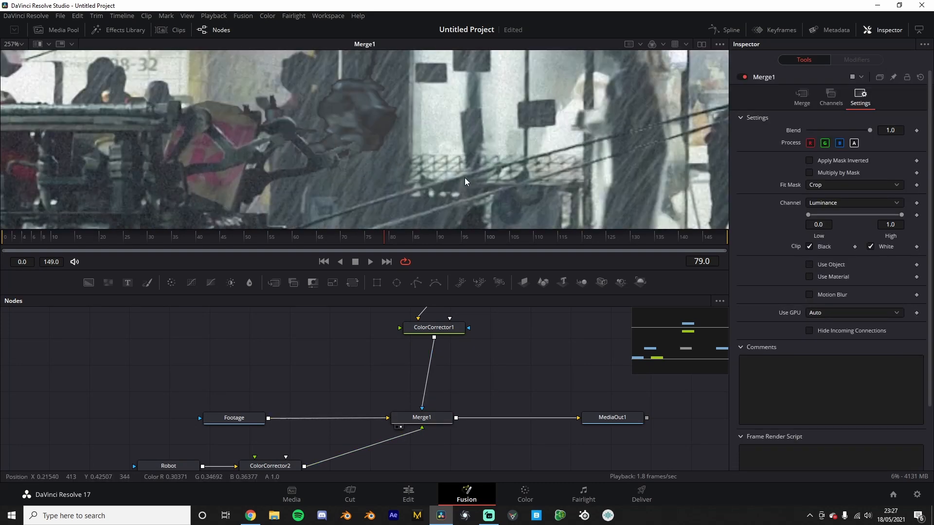
Step: Play back the Merge1 composite from several frames and inspect the robot's edges up close
{"action": "key", "text": "space"}
{"action": "key", "text": "space"}
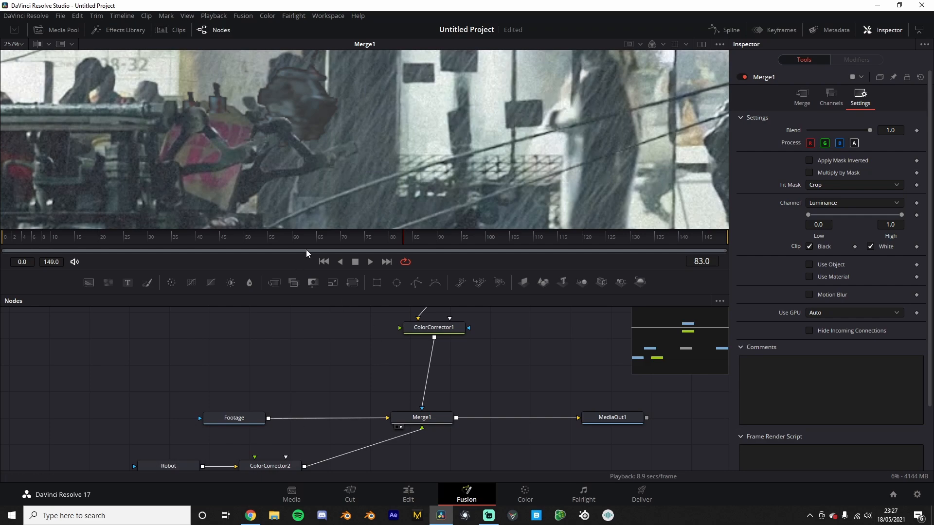
{"action": "left_click", "coordinate": [289, 243]}
{"action": "scroll", "coordinate": [520, 146], "scroll_direction": "down", "scroll_amount": 6}
{"action": "key", "text": "space"}
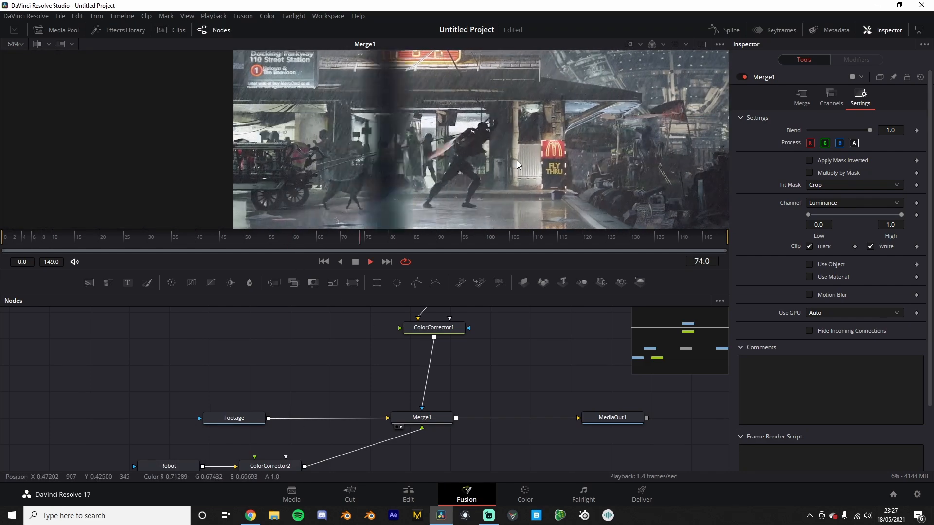
{"action": "key", "text": "space"}
{"action": "left_click", "coordinate": [39, 235]}
{"action": "key", "text": "space"}
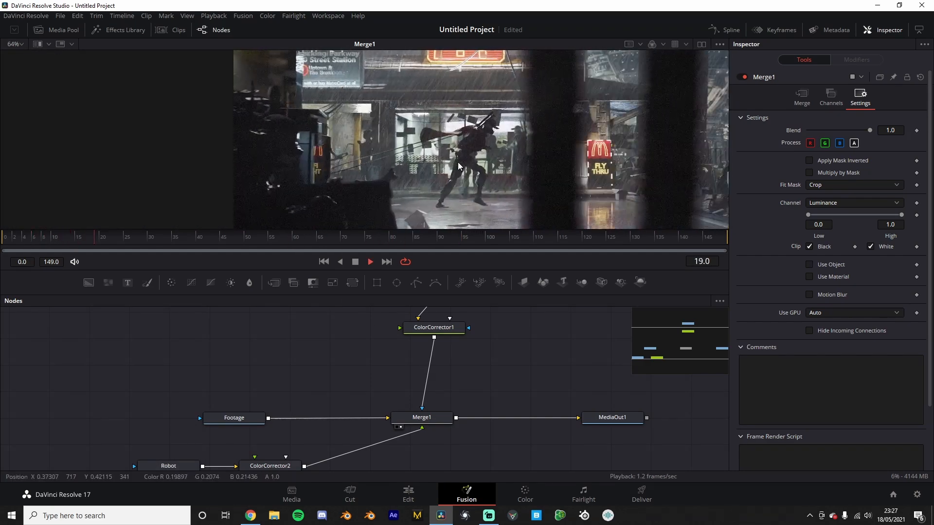
{"action": "scroll", "coordinate": [499, 175], "scroll_direction": "up", "scroll_amount": 2}
{"action": "key", "text": "space"}
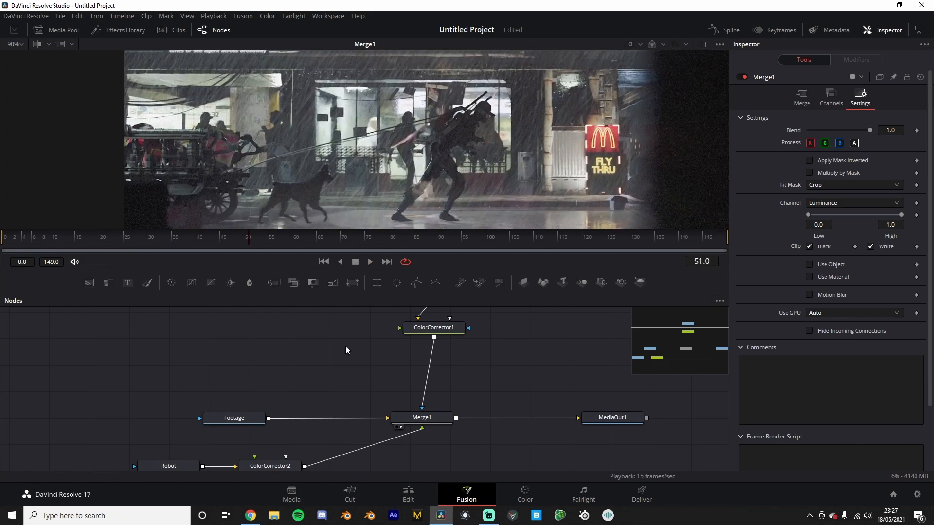
{"action": "scroll", "coordinate": [455, 135], "scroll_direction": "up", "scroll_amount": 3}
{"action": "key", "text": "space"}
{"action": "key", "text": "space"}
{"action": "scroll", "coordinate": [327, 121], "scroll_direction": "up", "scroll_amount": 3}
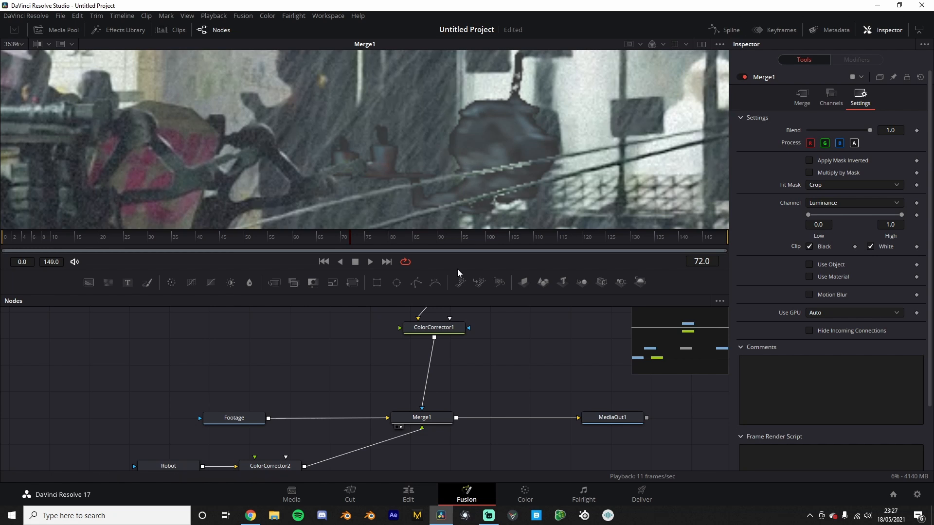
Step: Insert a Blur node between ColorCorrector2 and Merge1 and set its blur size to 0.2
{"action": "scroll", "coordinate": [368, 424], "scroll_direction": "down", "scroll_amount": 1}
{"action": "left_click_drag", "start_coordinate": [381, 402], "coordinate": [468, 311]}
{"action": "scroll", "coordinate": [421, 387], "scroll_direction": "up", "scroll_amount": 2}
{"action": "left_click", "coordinate": [388, 325]}
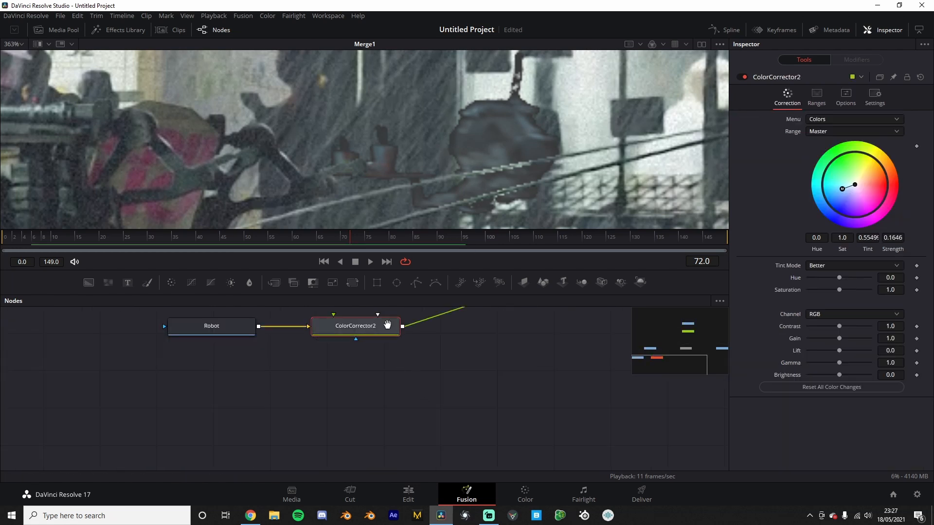
{"action": "scroll", "coordinate": [387, 326], "scroll_direction": "down", "scroll_amount": 1}
{"action": "key", "text": "shift+space"}
{"action": "type", "text": "blur"}
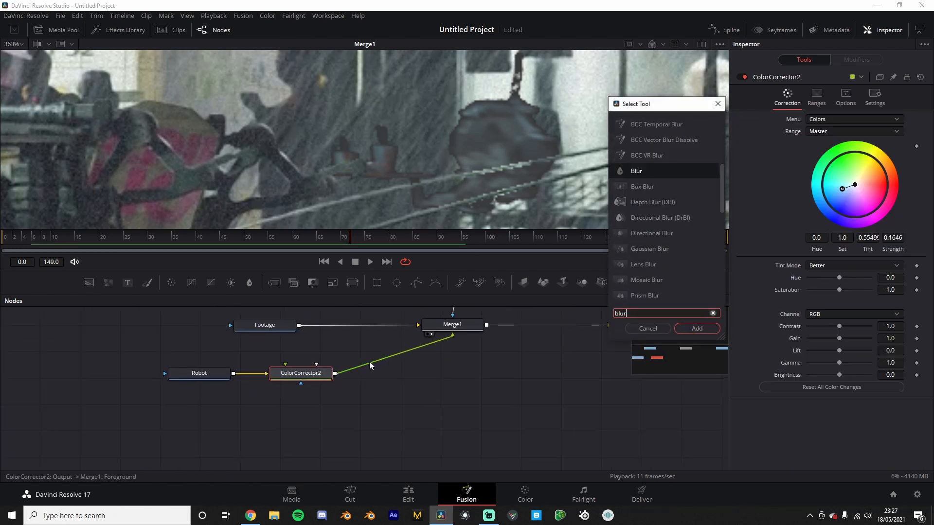
{"action": "key", "text": "Return"}
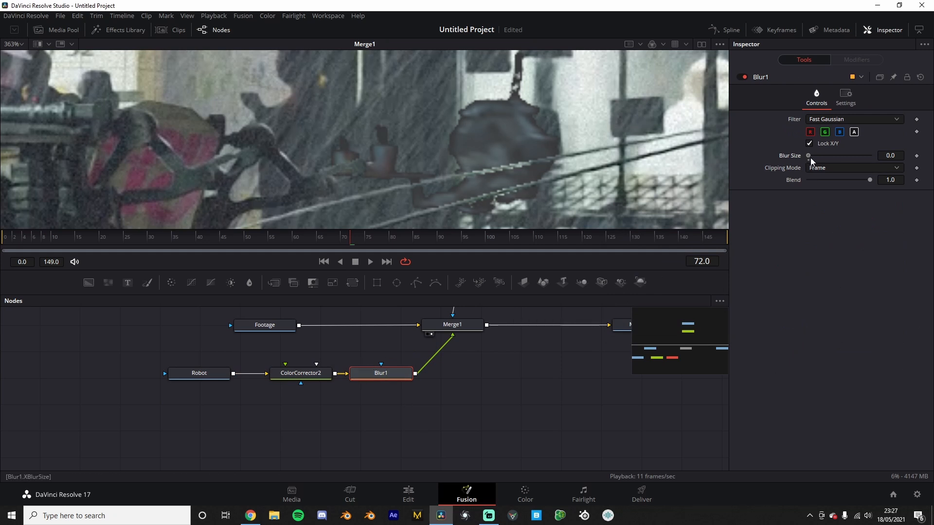
{"action": "left_click", "coordinate": [890, 156]}
{"action": "type", "text": "0.2"}
{"action": "key", "text": "Return"}
Step: Adjust ColorCorrector2's Shadows range to contrast 0.81, gain 0.63, lift -0.06, gamma 1.44 and brightness 0.03
{"action": "left_click_drag", "start_coordinate": [288, 372], "coordinate": [263, 373]}
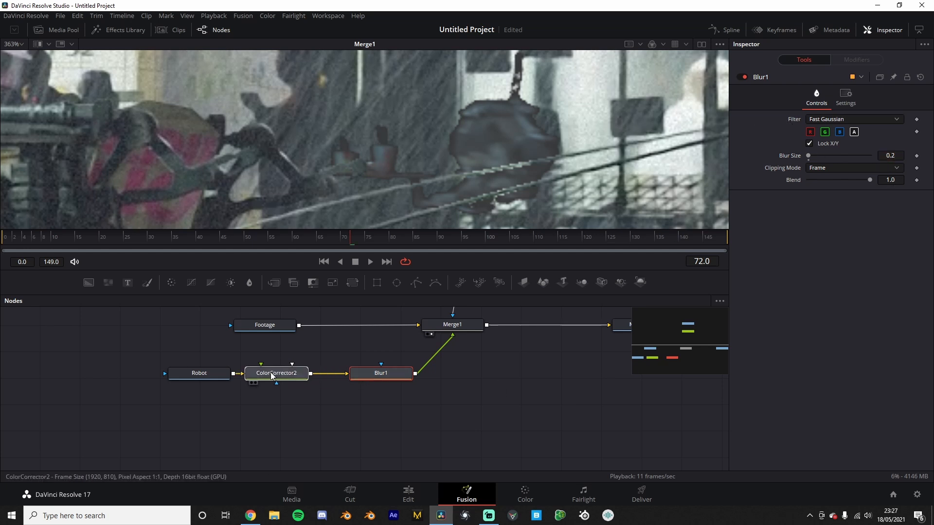
{"action": "left_click", "coordinate": [849, 131]}
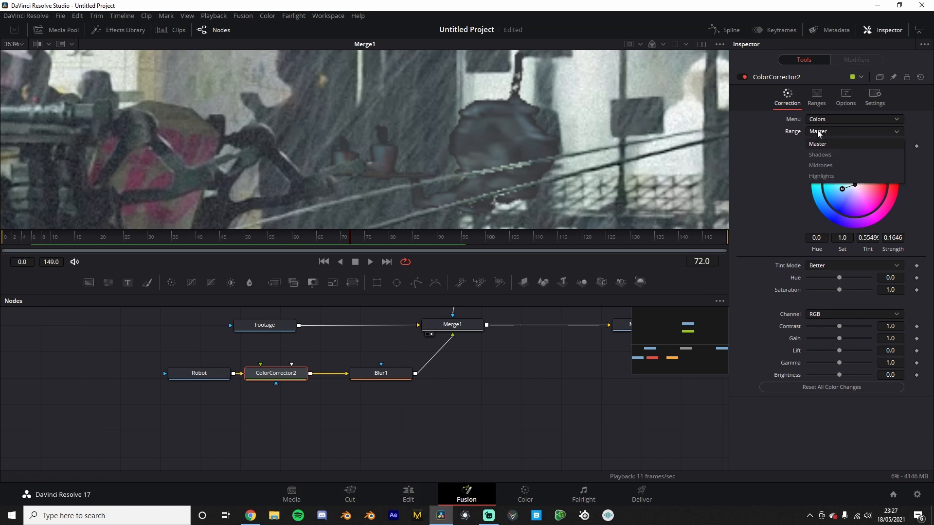
{"action": "left_click", "coordinate": [829, 154]}
{"action": "scroll", "coordinate": [468, 138], "scroll_direction": "up", "scroll_amount": 1}
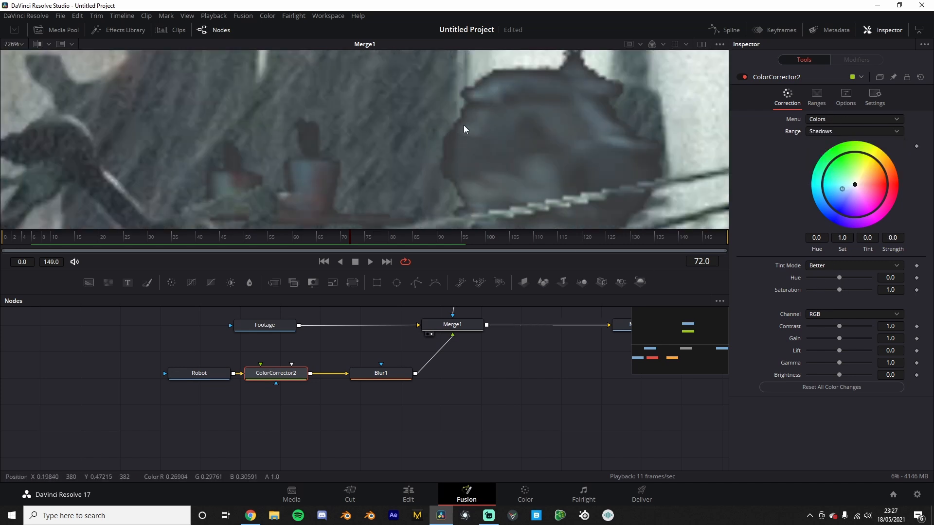
{"action": "mouse_move", "coordinate": [838, 336]}
{"action": "left_mouse_down"}
{"action": "mouse_move", "coordinate": [842, 362]}
{"action": "mouse_move", "coordinate": [849, 357]}
{"action": "mouse_move", "coordinate": [833, 350]}
{"action": "mouse_move", "coordinate": [836, 373]}
{"action": "mouse_move", "coordinate": [836, 327]}
{"action": "mouse_move", "coordinate": [828, 342]}
{"action": "mouse_move", "coordinate": [842, 350]}
{"action": "mouse_move", "coordinate": [833, 329]}
{"action": "mouse_move", "coordinate": [840, 350]}
{"action": "left_mouse_up"}
{"action": "right_click", "coordinate": [844, 339]}
{"action": "left_click", "coordinate": [820, 342]}
{"action": "left_click", "coordinate": [838, 343]}
{"action": "scroll", "coordinate": [384, 122], "scroll_direction": "down", "scroll_amount": 5}
{"action": "scroll", "coordinate": [385, 122], "scroll_direction": "up", "scroll_amount": 2}
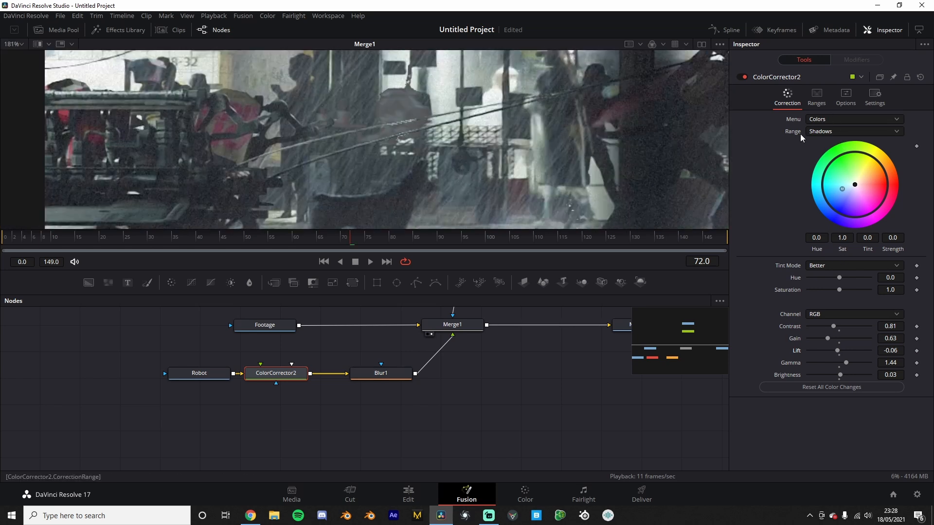
{"action": "scroll", "coordinate": [392, 139], "scroll_direction": "up", "scroll_amount": 2}
{"action": "scroll", "coordinate": [394, 131], "scroll_direction": "up", "scroll_amount": 2}
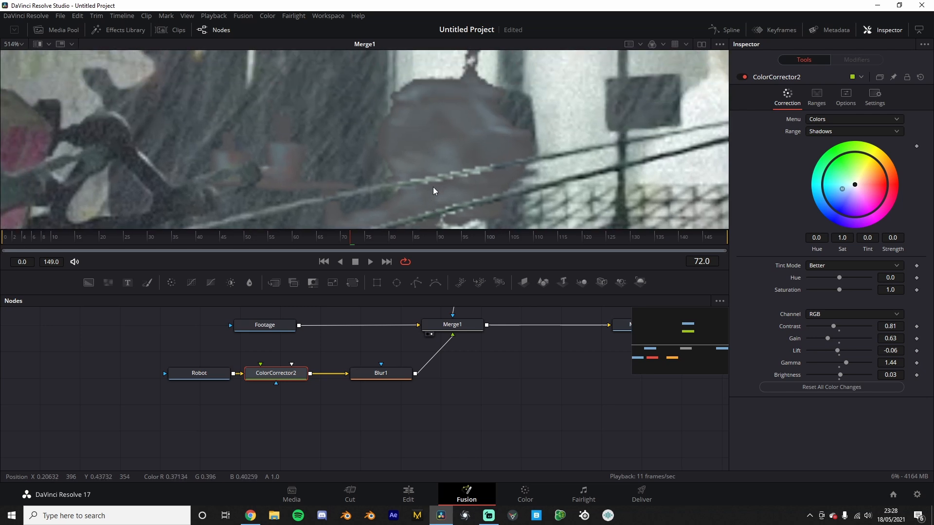
Step: Spread out the Robot and ColorCorrector2 nodes and insert another Color Corrector between ColorCorrector2 and Blur1
{"action": "left_click_drag", "start_coordinate": [205, 373], "coordinate": [117, 372]}
{"action": "left_click_drag", "start_coordinate": [271, 379], "coordinate": [215, 380]}
{"action": "key", "text": "shift+space"}
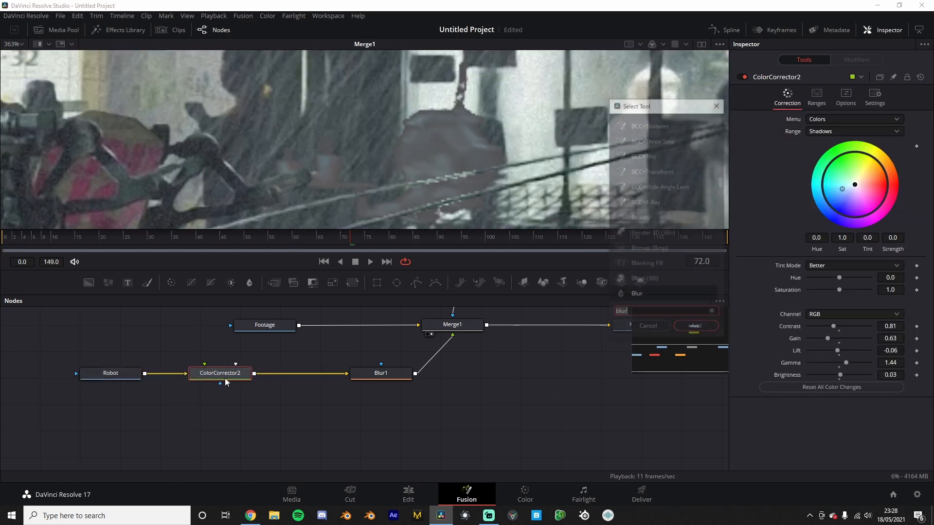
{"action": "type", "text": "cc"}
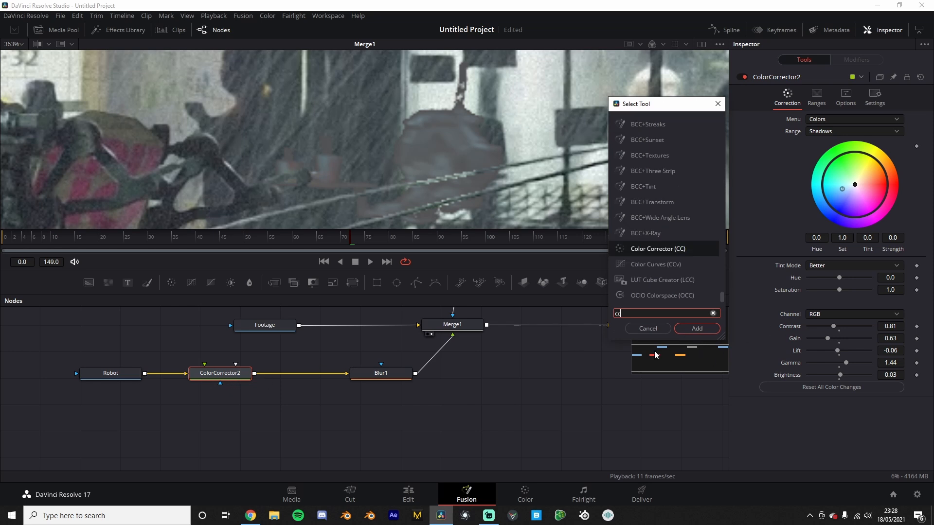
{"action": "left_click", "coordinate": [695, 329]}
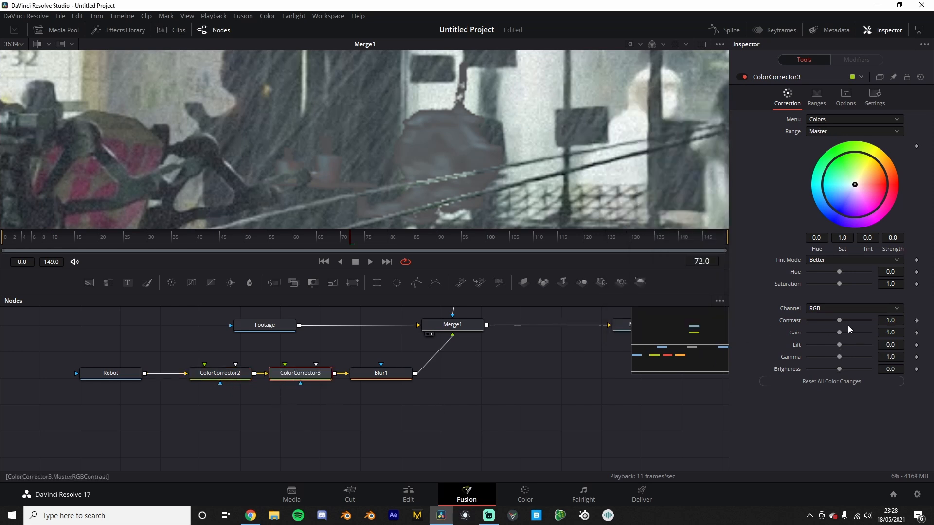
Step: Darken the robot by setting ColorCorrector3's master gamma to 0.81, checking the result against the surrounding footage
{"action": "left_click_drag", "start_coordinate": [839, 357], "coordinate": [833, 355]}
{"action": "scroll", "coordinate": [381, 172], "scroll_direction": "up", "scroll_amount": 5}
{"action": "left_click_drag", "start_coordinate": [381, 172], "coordinate": [501, 124]}
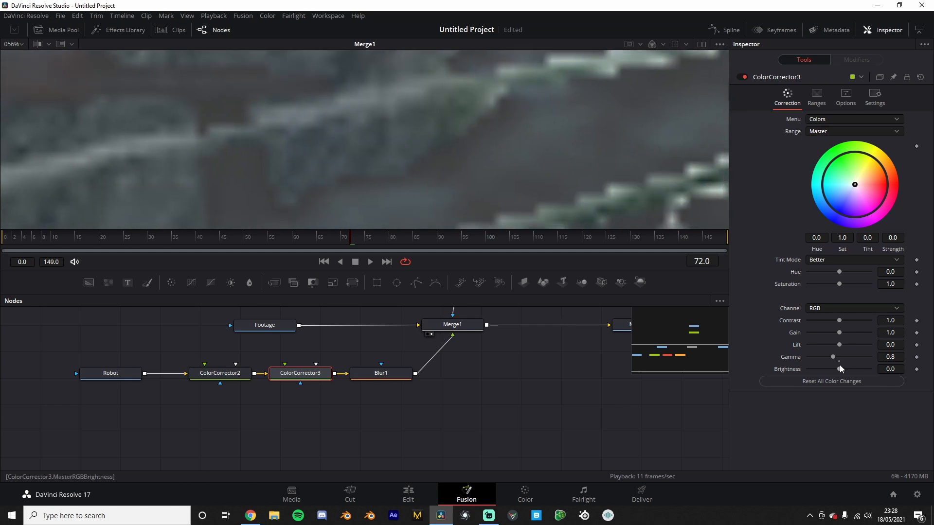
{"action": "left_click_drag", "start_coordinate": [831, 357], "coordinate": [832, 358]}
{"action": "scroll", "coordinate": [619, 206], "scroll_direction": "down", "scroll_amount": 4}
{"action": "left_click_drag", "start_coordinate": [620, 205], "coordinate": [416, 204]}
{"action": "scroll", "coordinate": [441, 156], "scroll_direction": "down", "scroll_amount": 5}
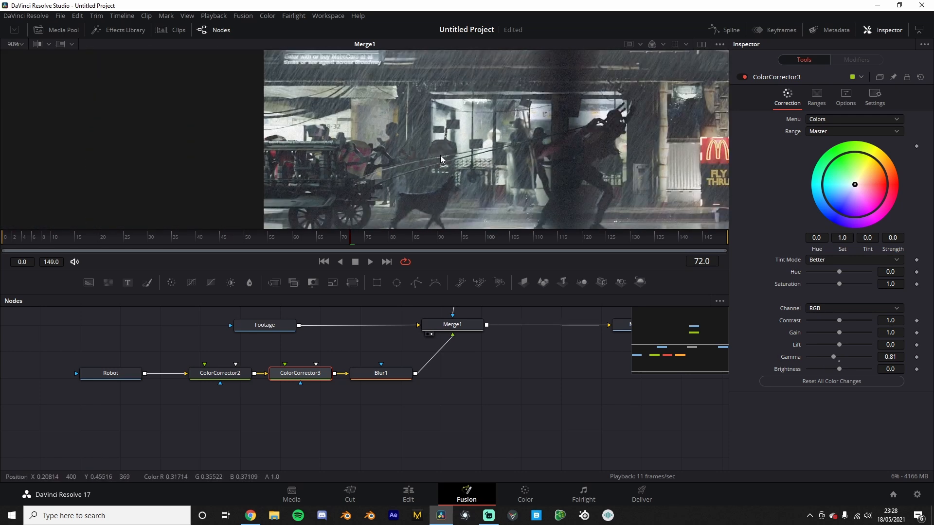
Step: Tint the robot slightly blue in ColorCorrector3, with tint -0.4557 and strength 0.0494, and compare it with the footage
{"action": "scroll", "coordinate": [441, 156], "scroll_direction": "up", "scroll_amount": 4}
{"action": "scroll", "coordinate": [436, 163], "scroll_direction": "up", "scroll_amount": 2}
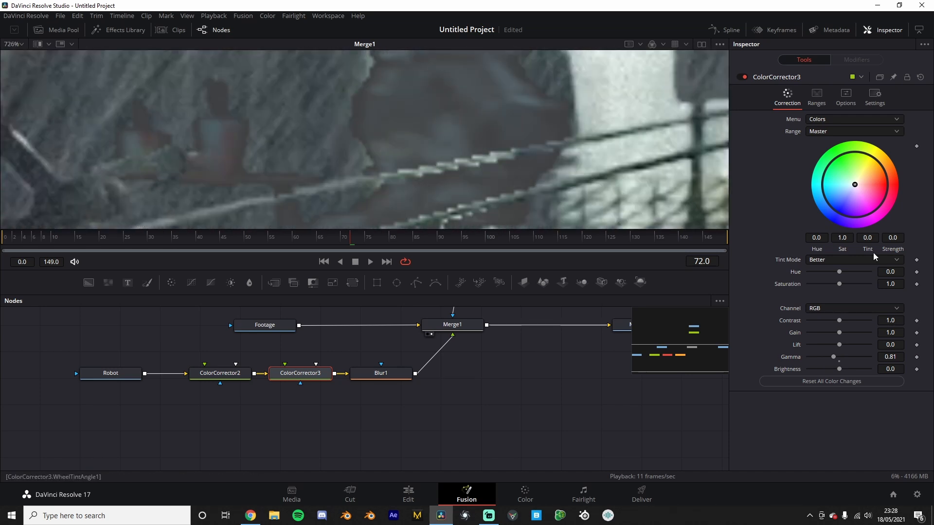
{"action": "left_click_drag", "start_coordinate": [854, 185], "coordinate": [847, 186]}
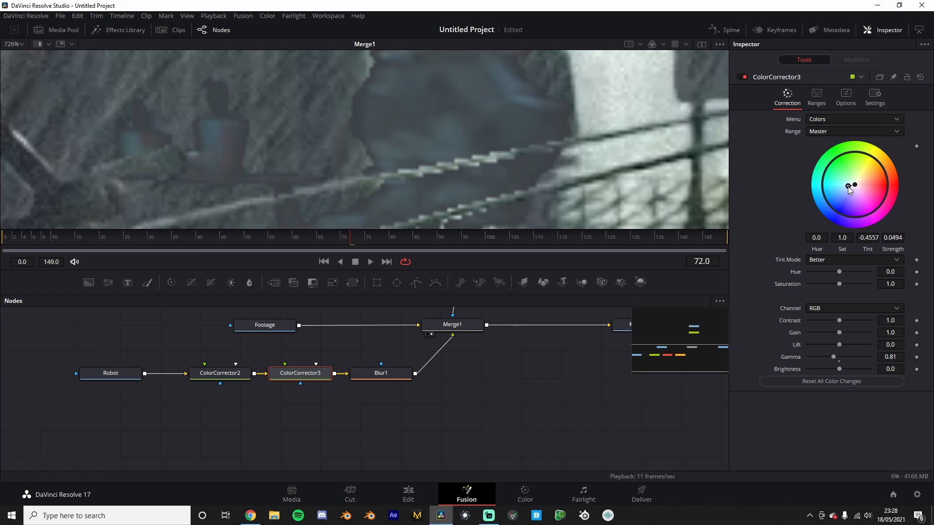
{"action": "scroll", "coordinate": [463, 142], "scroll_direction": "down", "scroll_amount": 3}
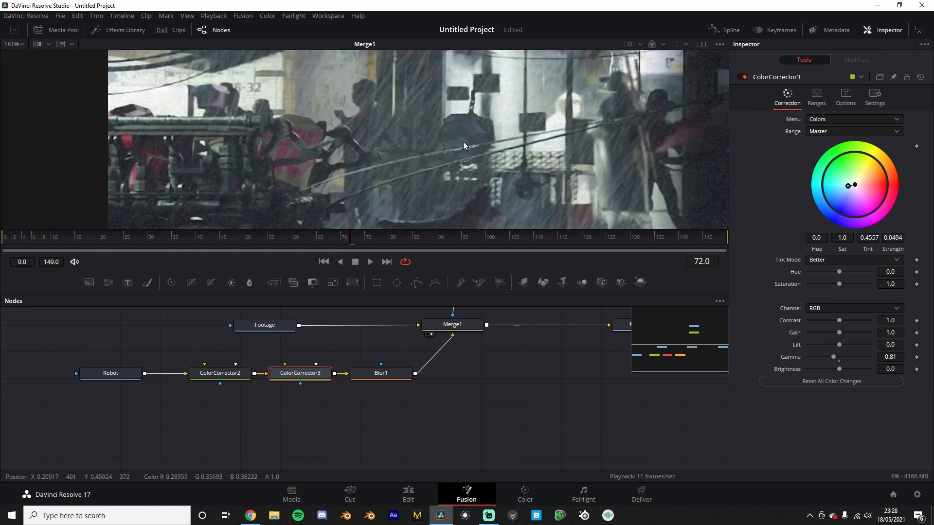
{"action": "scroll", "coordinate": [463, 143], "scroll_direction": "up", "scroll_amount": 3}
{"action": "scroll", "coordinate": [406, 150], "scroll_direction": "down", "scroll_amount": 1}
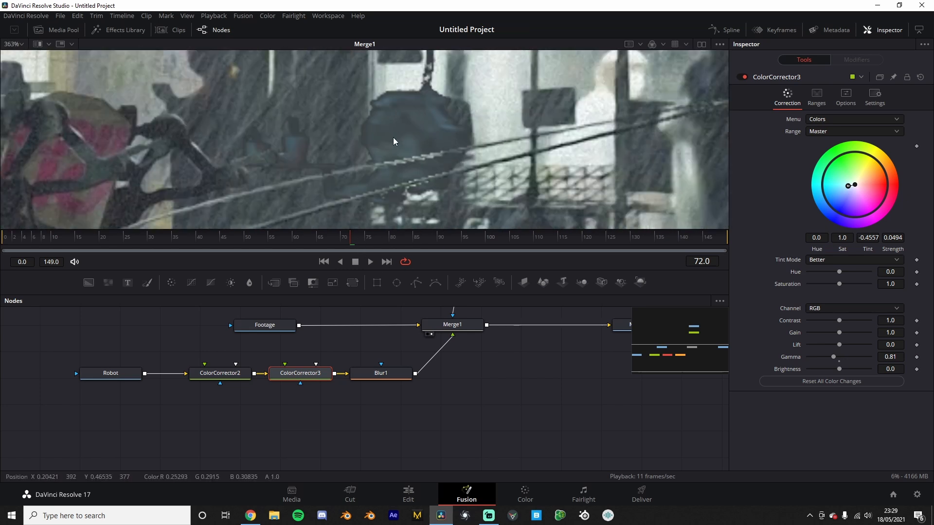
{"action": "scroll", "coordinate": [393, 139], "scroll_direction": "up", "scroll_amount": 1}
{"action": "scroll", "coordinate": [475, 350], "scroll_direction": "down", "scroll_amount": 2}
{"action": "scroll", "coordinate": [472, 322], "scroll_direction": "up", "scroll_amount": 2}
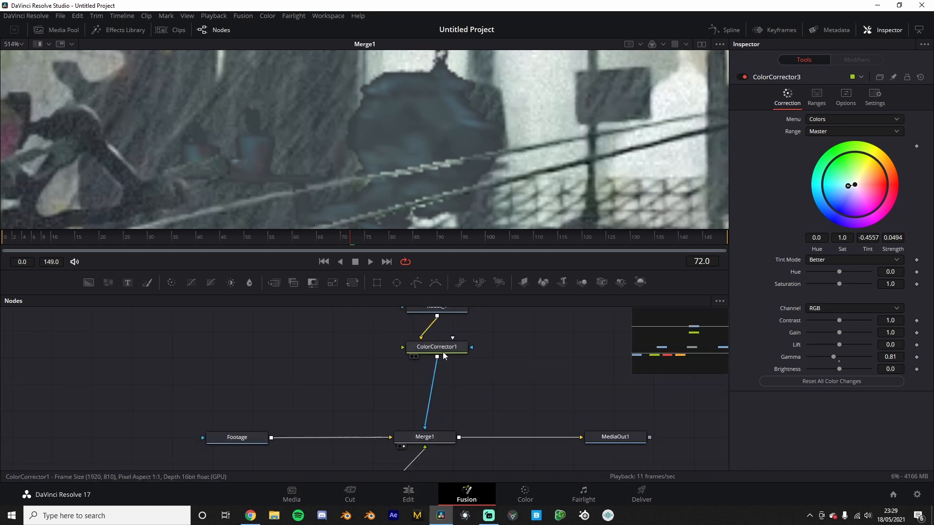
Step: Insert an Erode/Dilate node between ColorCorrector1 and Merge1 and set its amount to -0.0005
{"action": "left_click", "coordinate": [439, 353]}
{"action": "key", "text": "shift+space"}
{"action": "type", "text": "erode"}
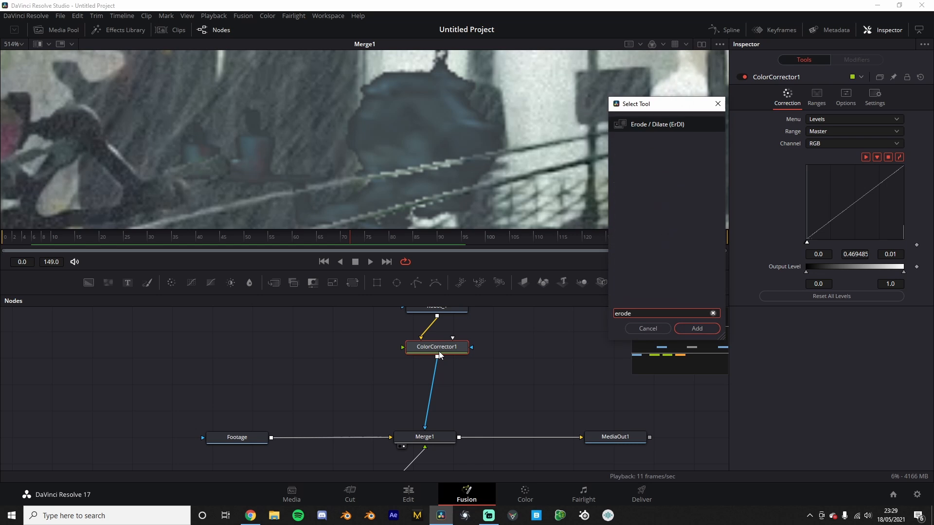
{"action": "key", "text": "Return"}
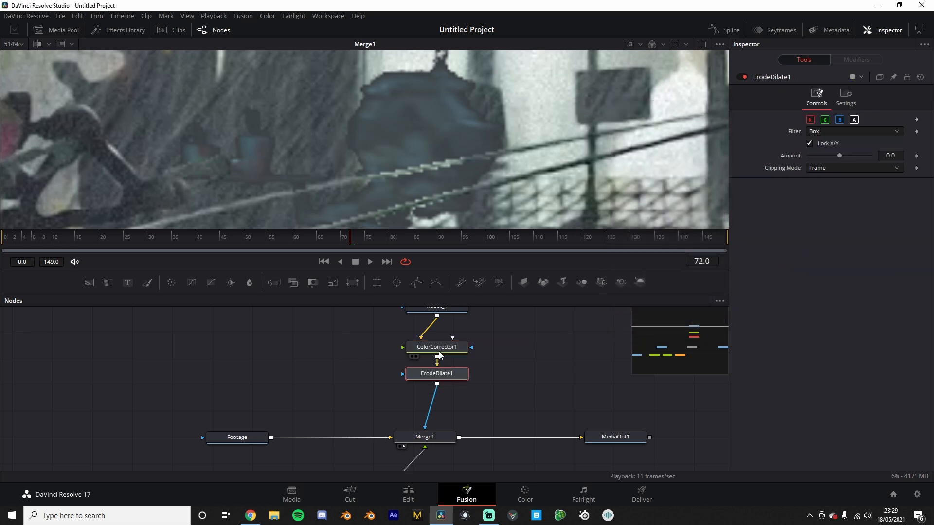
{"action": "left_click_drag", "start_coordinate": [839, 154], "coordinate": [837, 146]}
Step: Play back the full composite, including from the first frame, and examine the robot up close at frame 6
{"action": "scroll", "coordinate": [453, 179], "scroll_direction": "down", "scroll_amount": 10}
{"action": "key", "text": "space"}
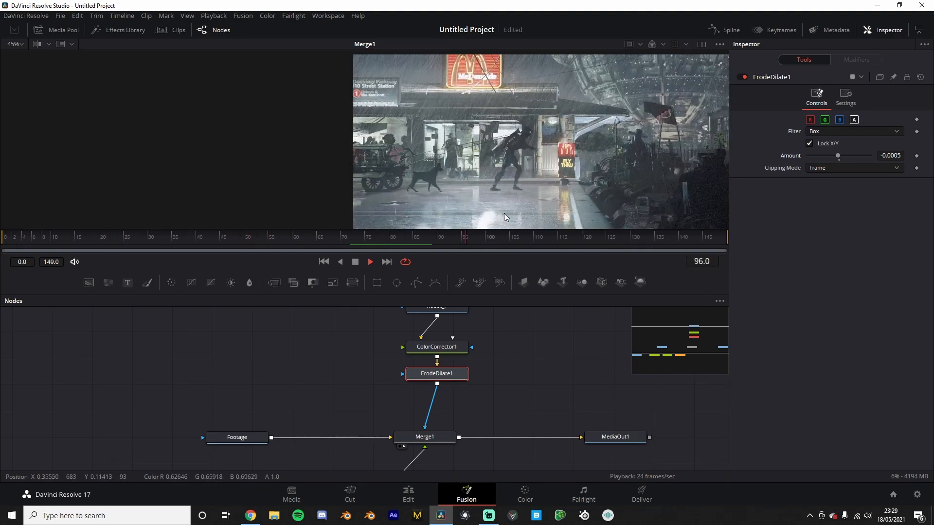
{"action": "left_click_drag", "start_coordinate": [623, 237], "coordinate": [496, 240]}
{"action": "left_click", "coordinate": [2, 237]}
{"action": "key", "text": "space"}
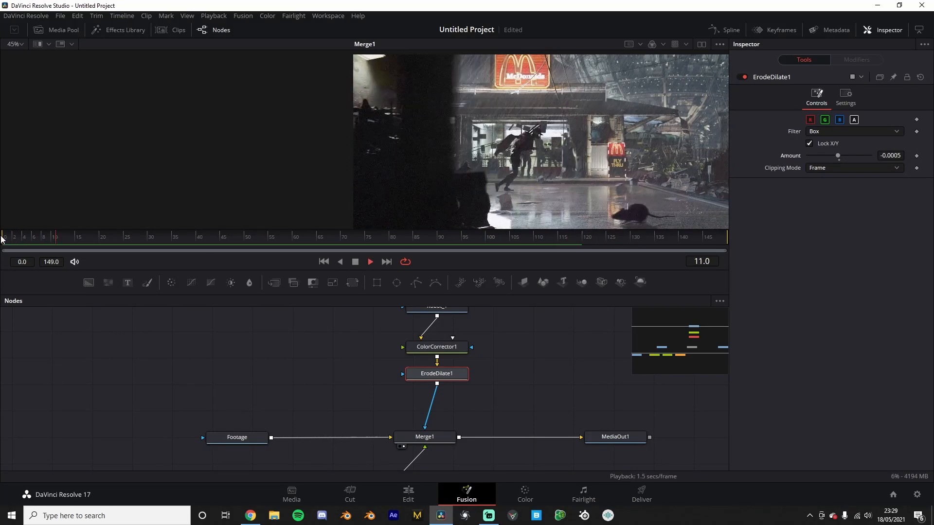
{"action": "left_click", "coordinate": [36, 237]}
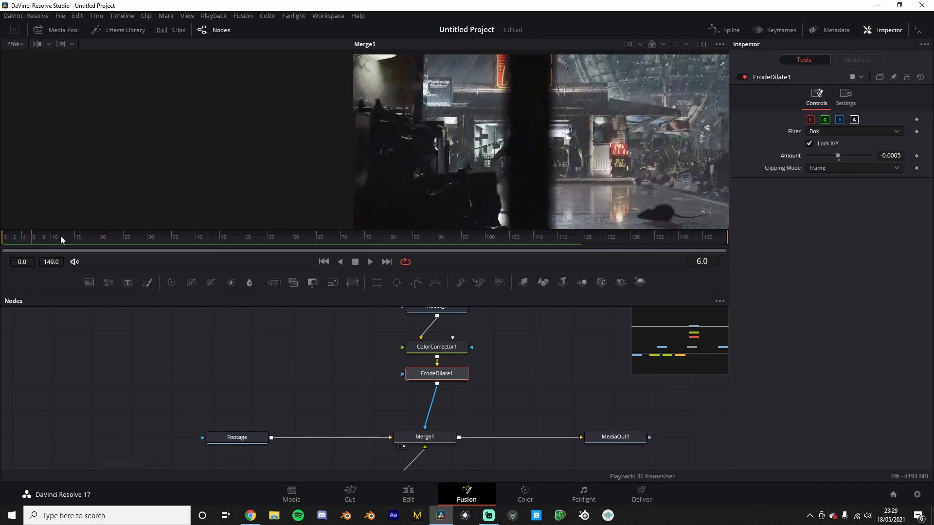
{"action": "scroll", "coordinate": [683, 129], "scroll_direction": "up", "scroll_amount": 5}
{"action": "scroll", "coordinate": [671, 191], "scroll_direction": "up", "scroll_amount": 2}
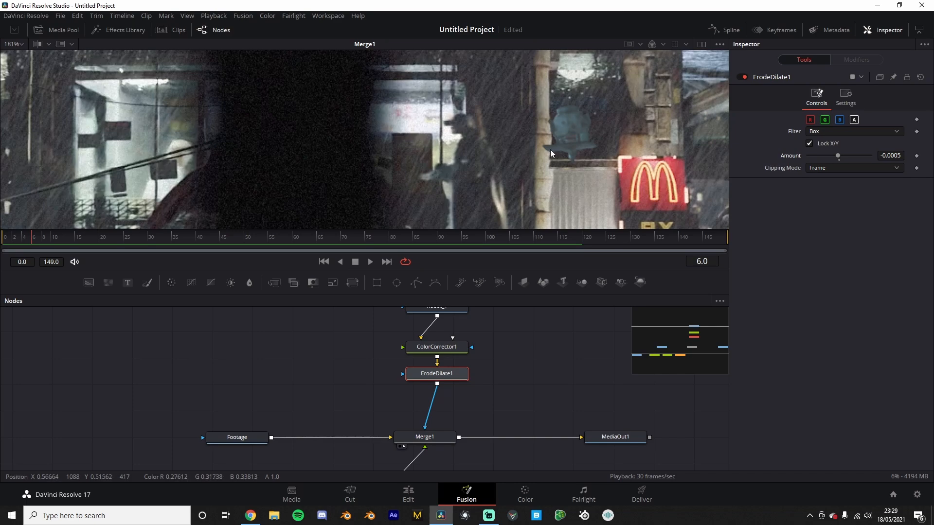
Step: Play back the composite from frame 6 and again from frame 74, stopping at frame 92 to check the robot
{"action": "key", "text": "space"}
{"action": "scroll", "coordinate": [486, 163], "scroll_direction": "down", "scroll_amount": 6}
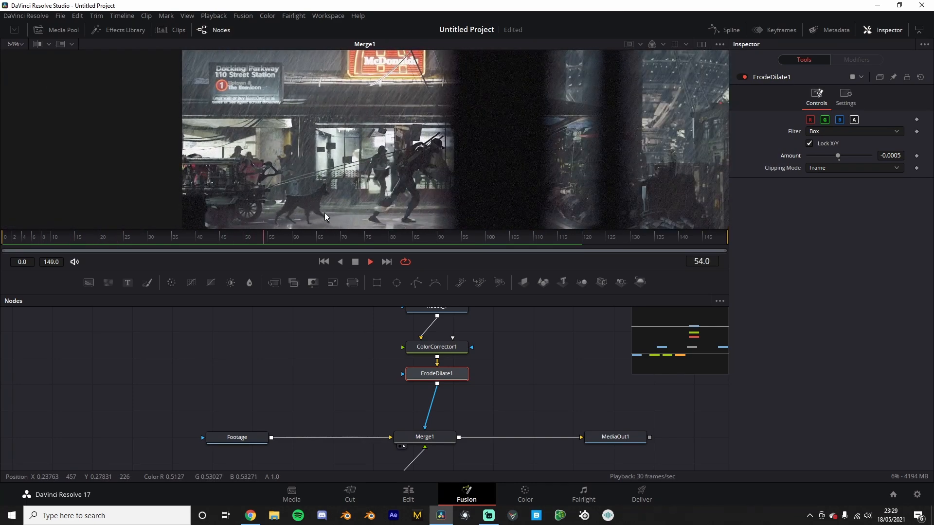
{"action": "key", "text": "space"}
{"action": "left_click_drag", "start_coordinate": [424, 239], "coordinate": [361, 242]}
{"action": "key", "text": "space"}
{"action": "key", "text": "space"}
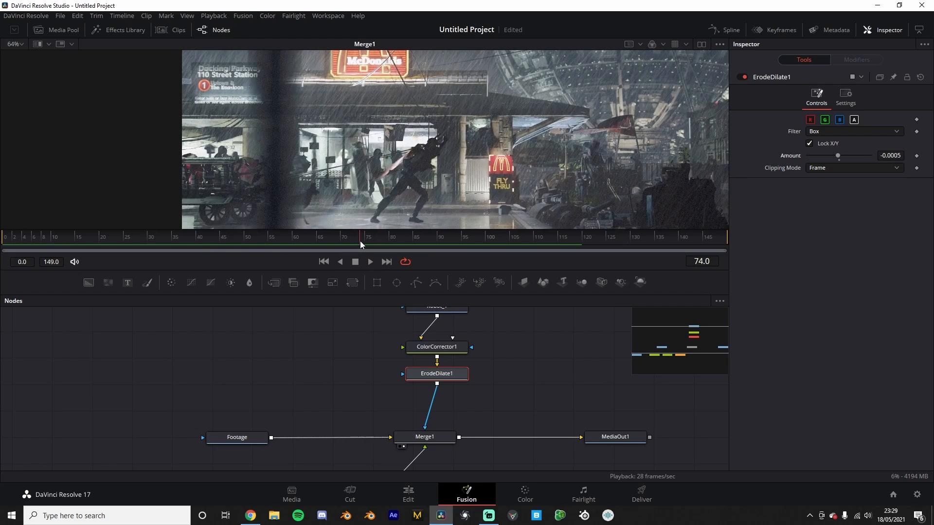
{"action": "key", "text": "space"}
{"action": "left_click_drag", "start_coordinate": [457, 239], "coordinate": [449, 238]}
Step: Select ColorCorrector3 and switch it off and on again to compare the robot's look at frame 92
{"action": "left_click_drag", "start_coordinate": [396, 457], "coordinate": [429, 335]}
{"action": "left_click_drag", "start_coordinate": [295, 374], "coordinate": [442, 401]}
{"action": "scroll", "coordinate": [446, 401], "scroll_direction": "up", "scroll_amount": 3}
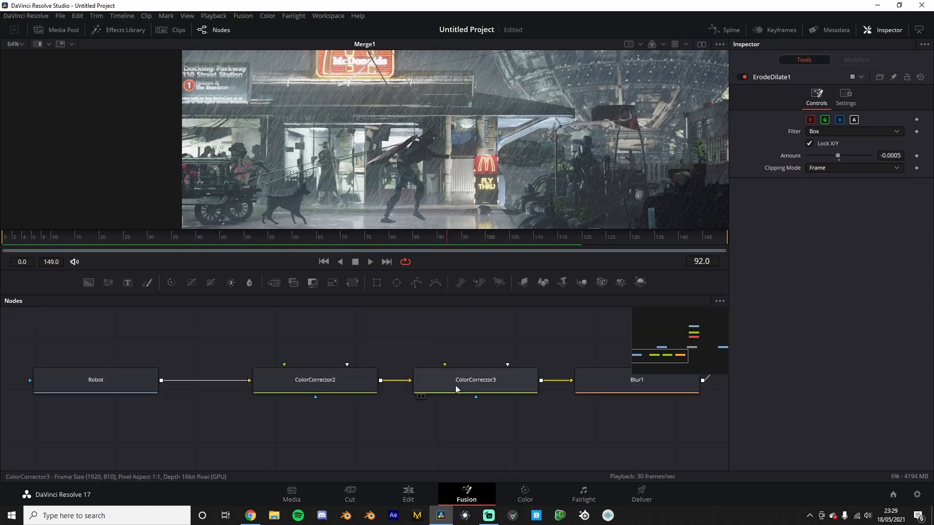
{"action": "left_click", "coordinate": [456, 388]}
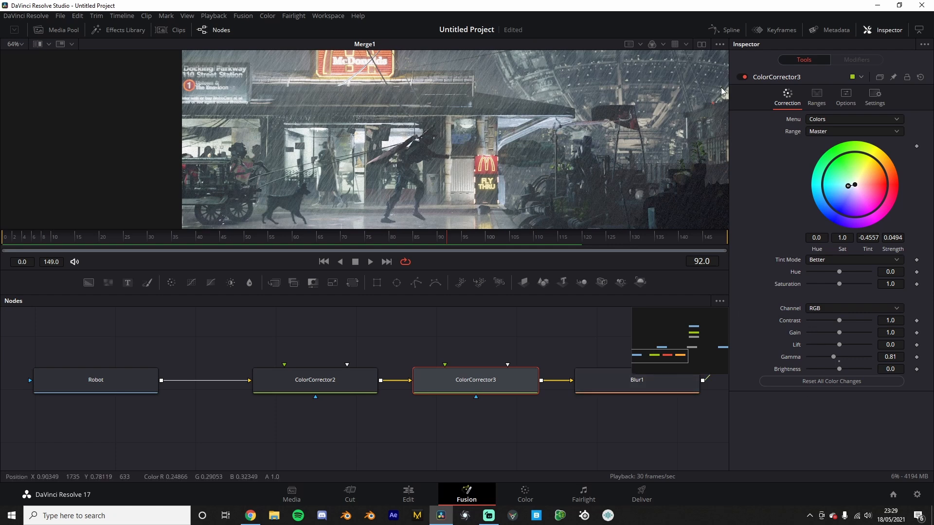
{"action": "left_click", "coordinate": [743, 77]}
{"action": "left_click", "coordinate": [743, 78]}
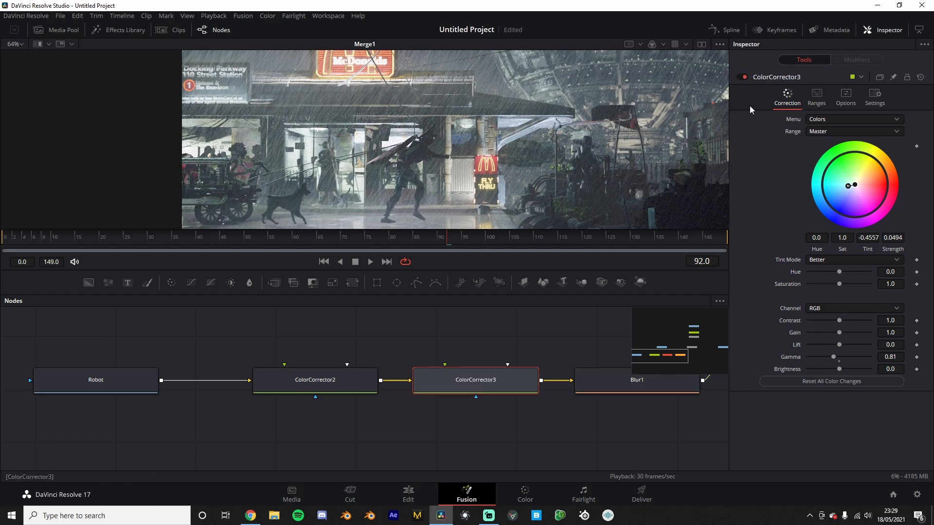
Step: At frame 71, keyframe ColorCorrector3's color wheel, hue, saturation, contrast, gain, lift, gamma and brightness
{"action": "left_click_drag", "start_coordinate": [446, 240], "coordinate": [348, 250]}
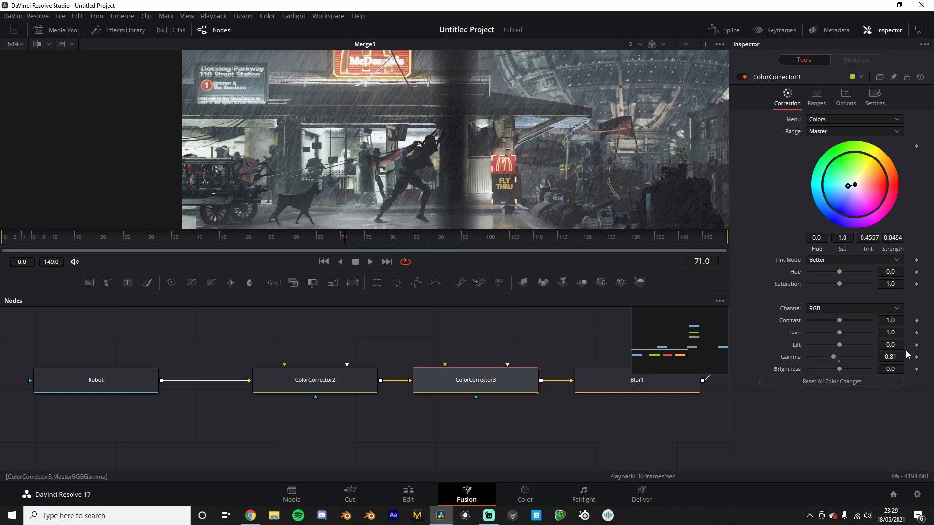
{"action": "left_click", "coordinate": [916, 146]}
{"action": "left_click", "coordinate": [916, 272]}
{"action": "left_click", "coordinate": [916, 284]}
{"action": "left_click", "coordinate": [916, 321]}
{"action": "left_click", "coordinate": [917, 332]}
{"action": "left_click", "coordinate": [916, 345]}
{"action": "left_click", "coordinate": [916, 357]}
{"action": "left_click", "coordinate": [916, 369]}
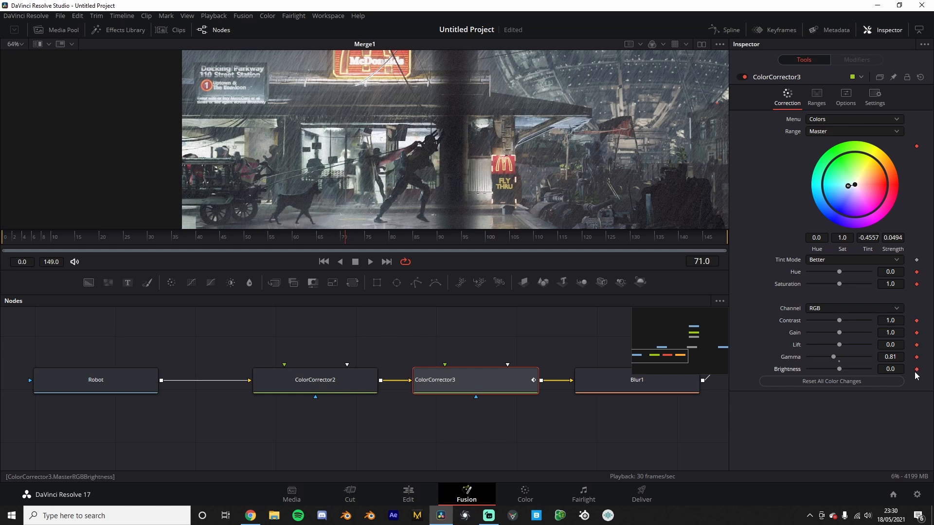
Step: At frame 7, set ColorCorrector3's brightness to -0.09 and gain to 0.97 to darken the robot
{"action": "left_click", "coordinate": [39, 238]}
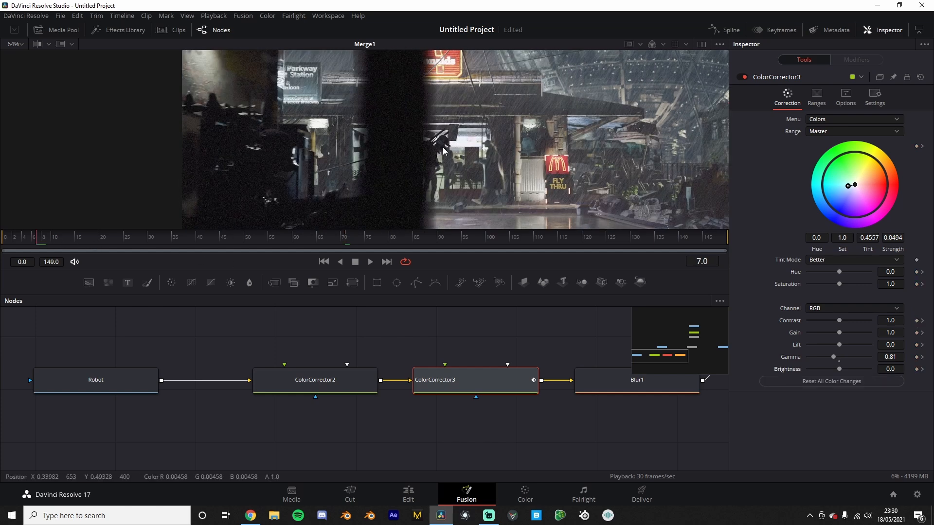
{"action": "scroll", "coordinate": [436, 152], "scroll_direction": "up", "scroll_amount": 5}
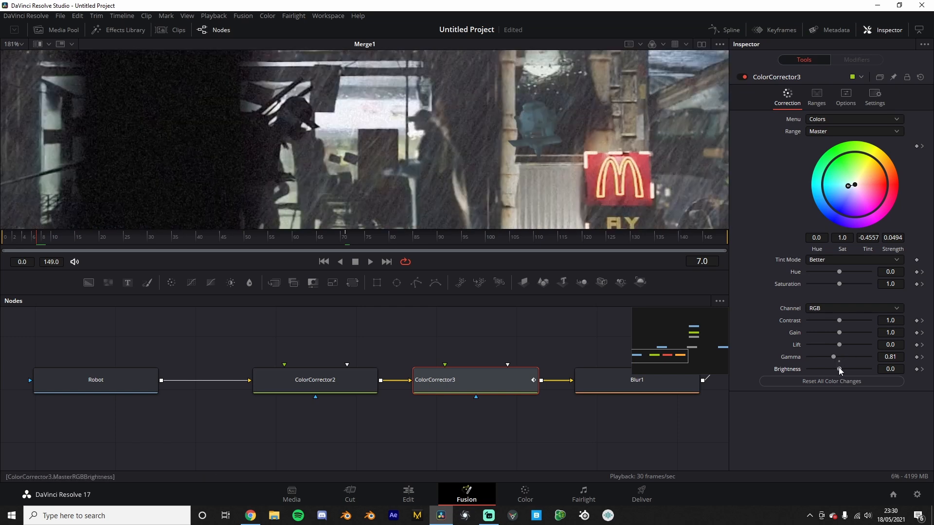
{"action": "left_click_drag", "start_coordinate": [838, 369], "coordinate": [837, 369]}
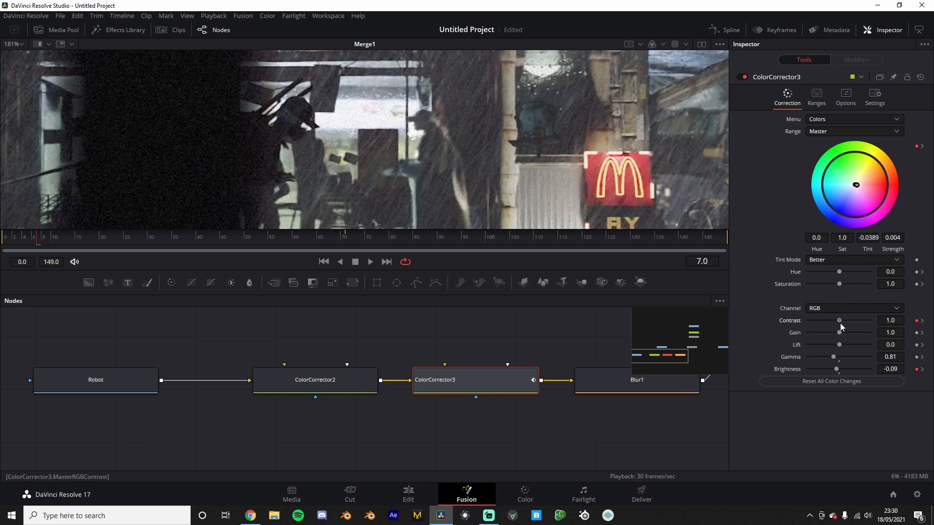
{"action": "left_click_drag", "start_coordinate": [839, 333], "coordinate": [841, 336]}
Step: Adjust ColorCorrector3's tint at frame 7 to -0.1144 with strength 0.0263, and play back the animated correction
{"action": "scroll", "coordinate": [496, 171], "scroll_direction": "down", "scroll_amount": 5}
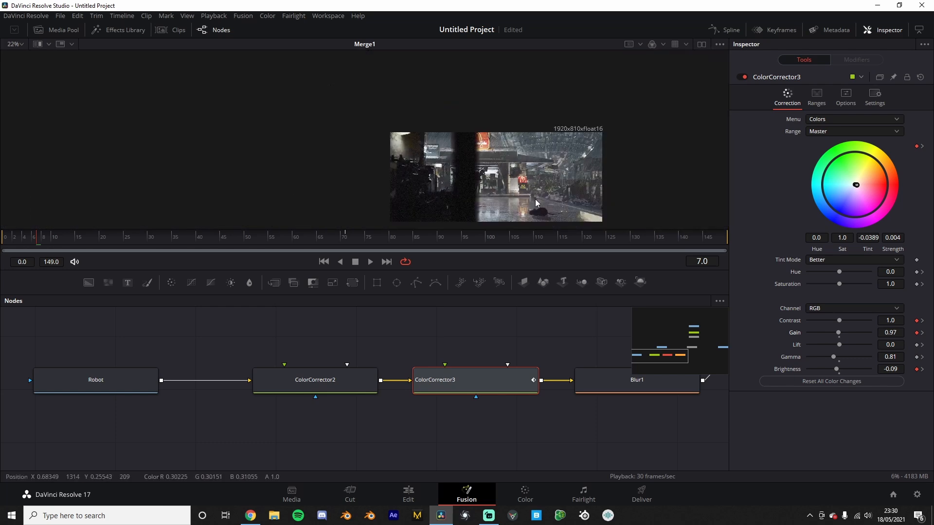
{"action": "scroll", "coordinate": [539, 206], "scroll_direction": "up", "scroll_amount": 6}
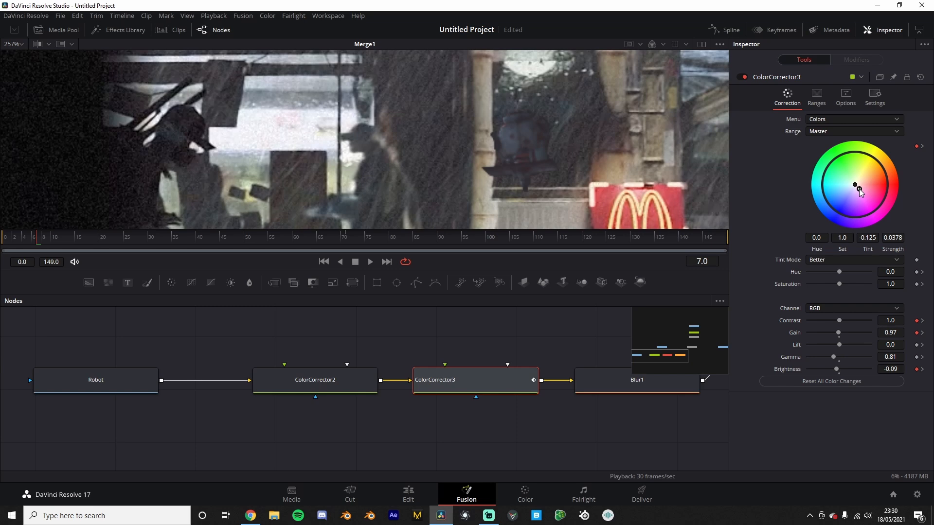
{"action": "scroll", "coordinate": [535, 155], "scroll_direction": "down", "scroll_amount": 1}
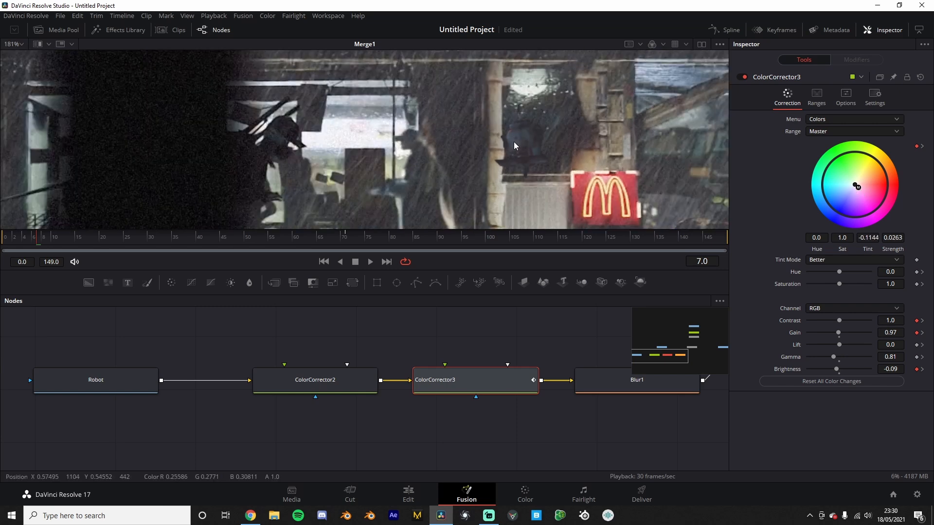
{"action": "scroll", "coordinate": [522, 174], "scroll_direction": "down", "scroll_amount": 2}
{"action": "key", "text": "space"}
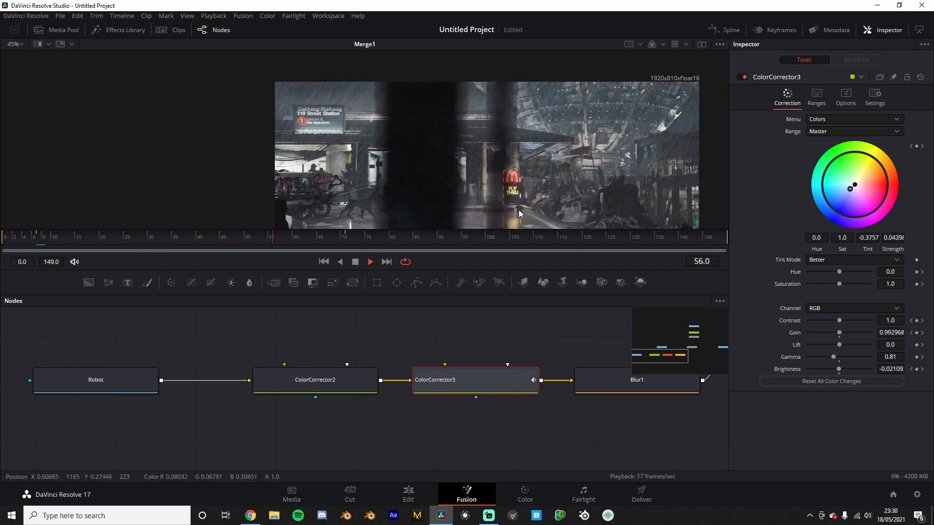
Step: Try raising ColorCorrector2's shadow gain to 0.84 at frame 11, and play back the composite to judge the robot
{"action": "key", "text": "space"}
{"action": "left_click_drag", "start_coordinate": [263, 228], "coordinate": [55, 262]}
{"action": "scroll", "coordinate": [491, 183], "scroll_direction": "up", "scroll_amount": 2}
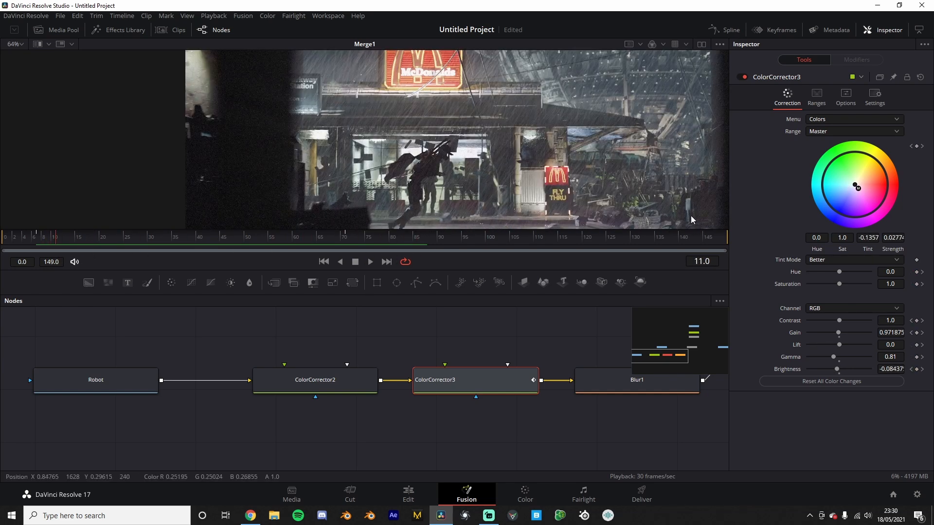
{"action": "scroll", "coordinate": [491, 183], "scroll_direction": "up", "scroll_amount": 2}
{"action": "left_click", "coordinate": [331, 389]}
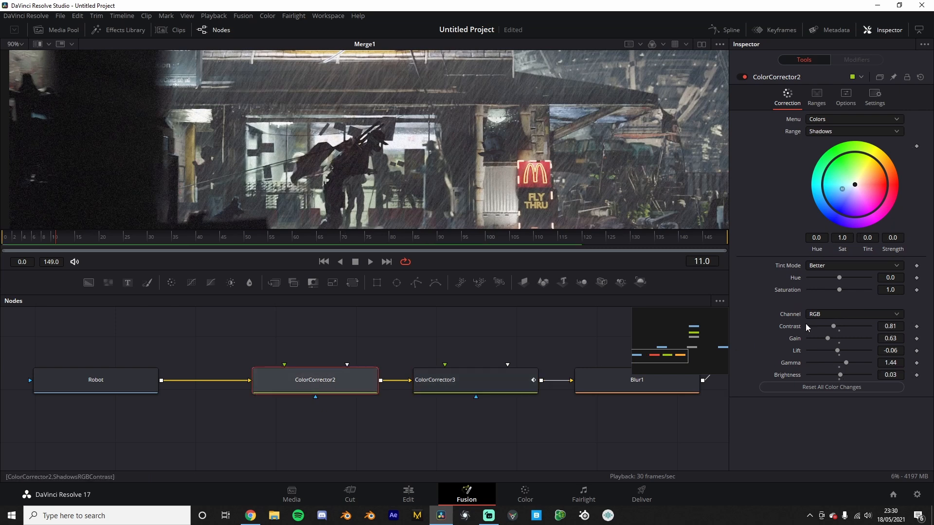
{"action": "mouse_move", "coordinate": [833, 326]}
{"action": "left_mouse_down"}
{"action": "mouse_move", "coordinate": [844, 329]}
{"action": "mouse_move", "coordinate": [833, 329]}
{"action": "mouse_move", "coordinate": [835, 341]}
{"action": "left_mouse_up"}
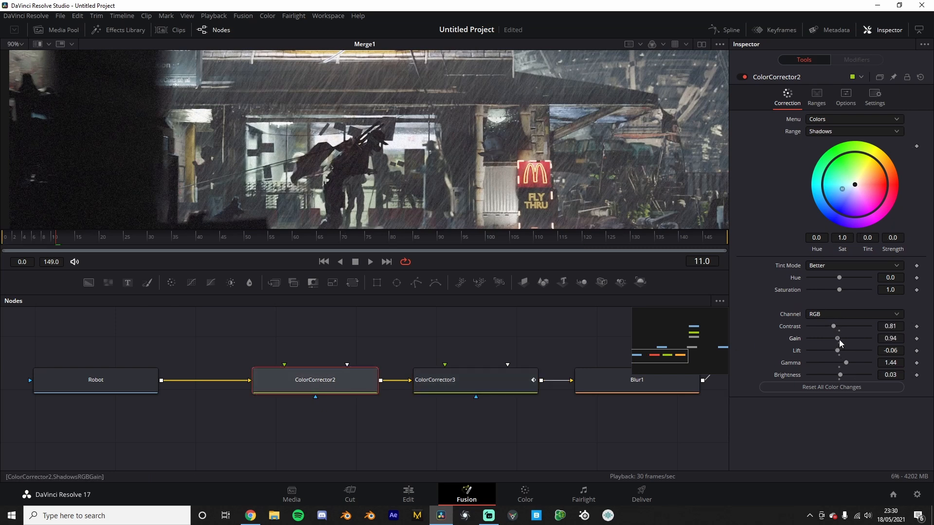
{"action": "key", "text": "space"}
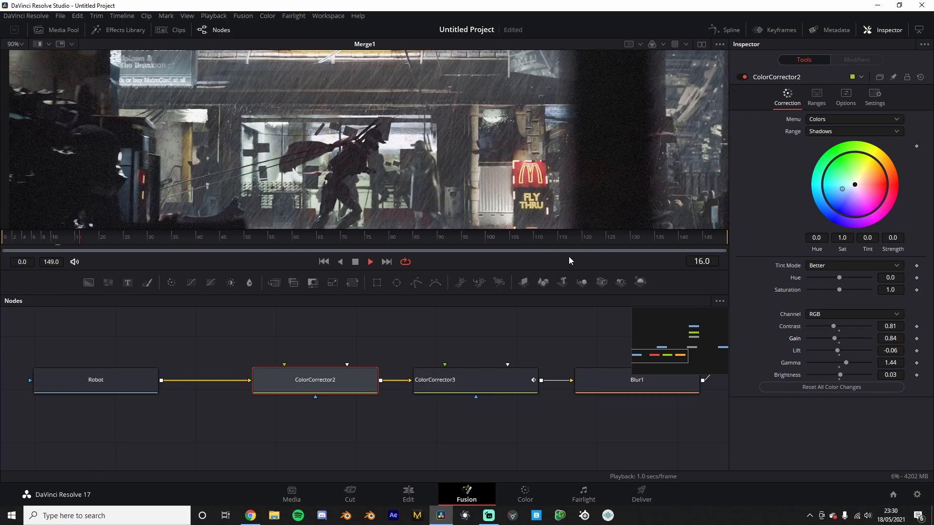
{"action": "key", "text": "space"}
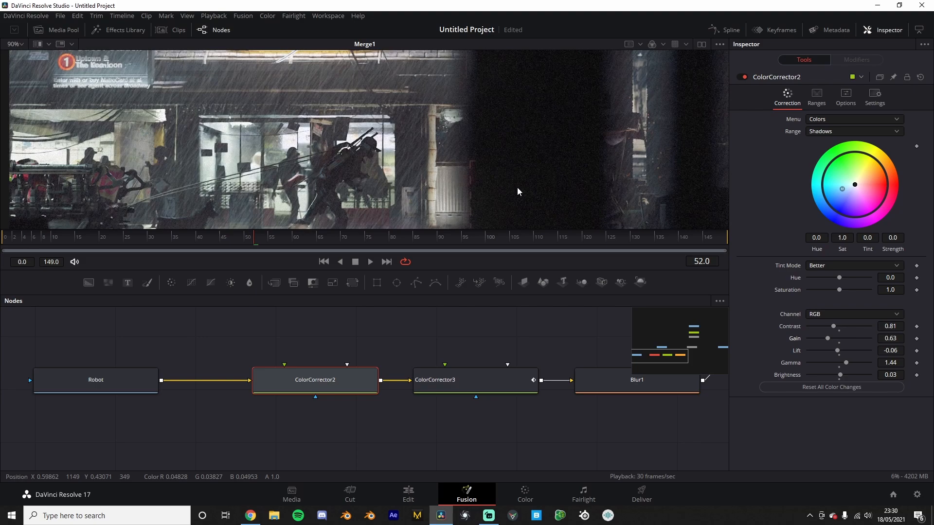
Step: Play back the Merge1 composite from frame 52 to examine how the robot blends as the dark foreground passes
{"action": "key", "text": "space"}
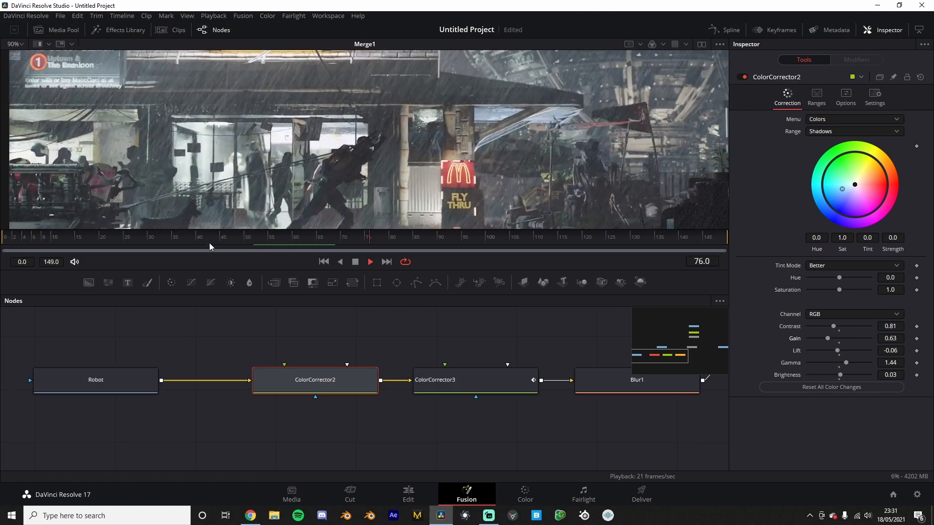
{"action": "key", "text": "ctrl+f"}
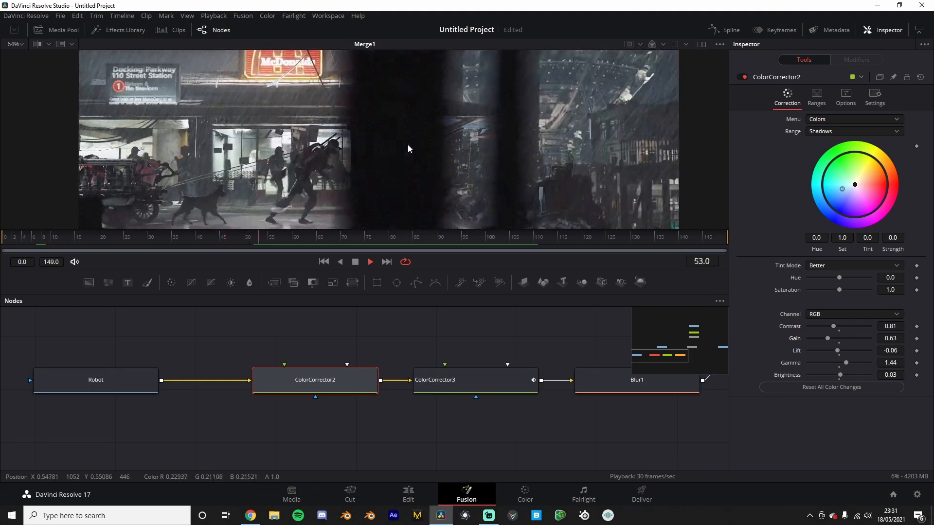
{"action": "key", "text": "space"}
{"action": "key", "text": "space"}
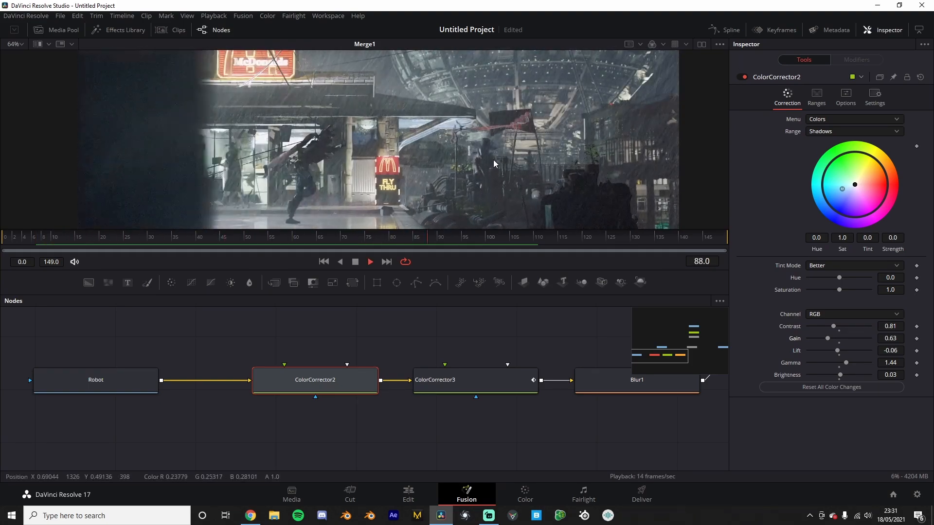
{"action": "key", "text": "ctrl+f"}
Step: Examine the whole node tree, from the Robot_1 mask chain and the robot's color branch to Merge1 and MediaOut1
{"action": "scroll", "coordinate": [471, 360], "scroll_direction": "up", "scroll_amount": 3, "text": "ctrl"}
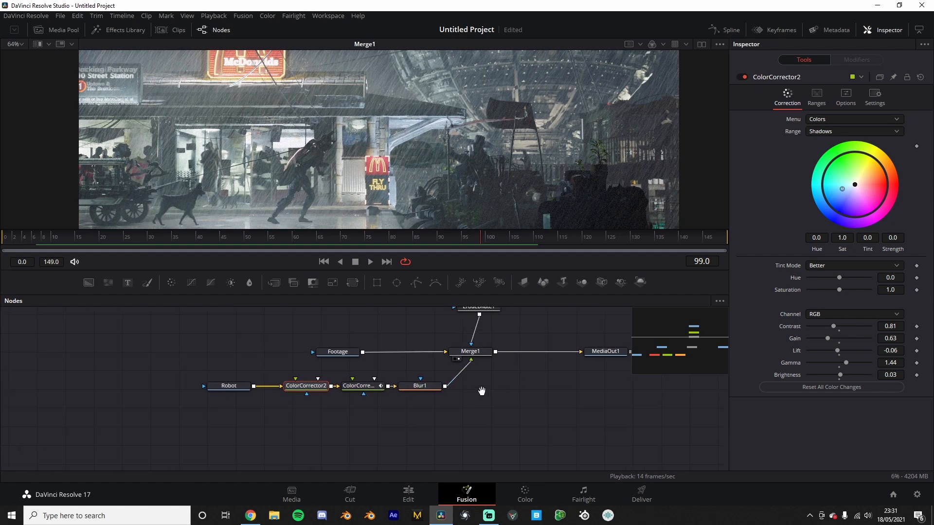
{"action": "scroll", "coordinate": [501, 410], "scroll_direction": "up", "scroll_amount": 1}
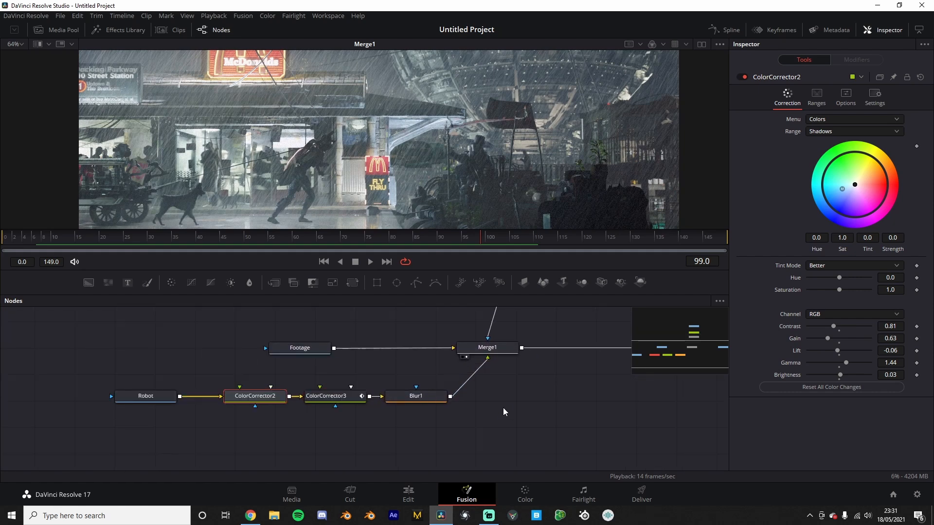
{"action": "scroll", "coordinate": [503, 411], "scroll_direction": "down", "scroll_amount": 2}
{"action": "scroll", "coordinate": [503, 412], "scroll_direction": "up", "scroll_amount": 4}
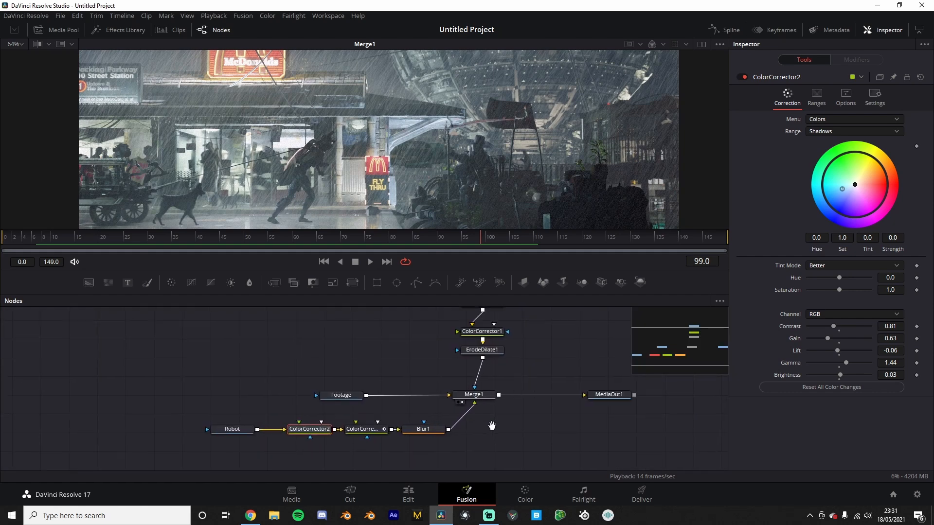
{"action": "scroll", "coordinate": [491, 411], "scroll_direction": "down", "scroll_amount": 2}
{"action": "scroll", "coordinate": [463, 414], "scroll_direction": "up", "scroll_amount": 2}
{"action": "left_click_drag", "start_coordinate": [484, 340], "coordinate": [477, 366]}
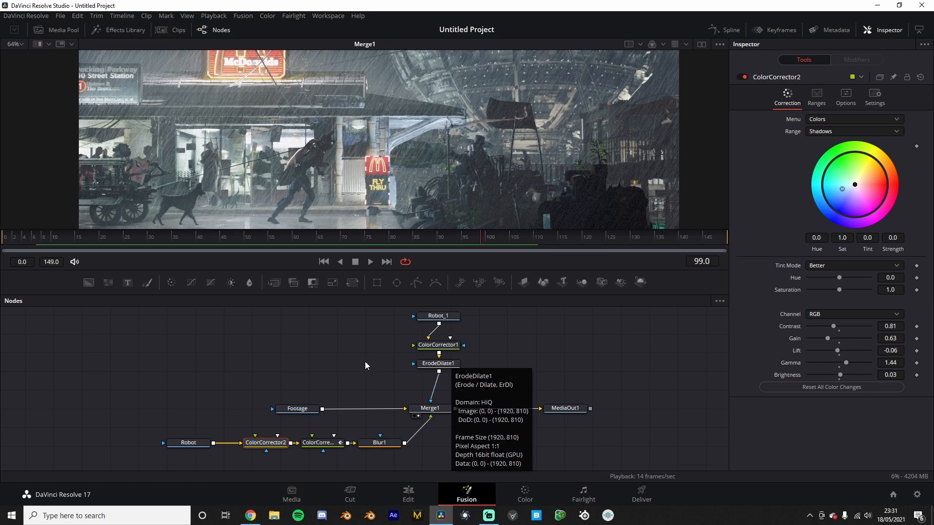
Step: Play back the full Merge1 composite and examine the robot against the street footage up to frame 107
{"action": "scroll", "coordinate": [344, 164], "scroll_direction": "down", "scroll_amount": 2}
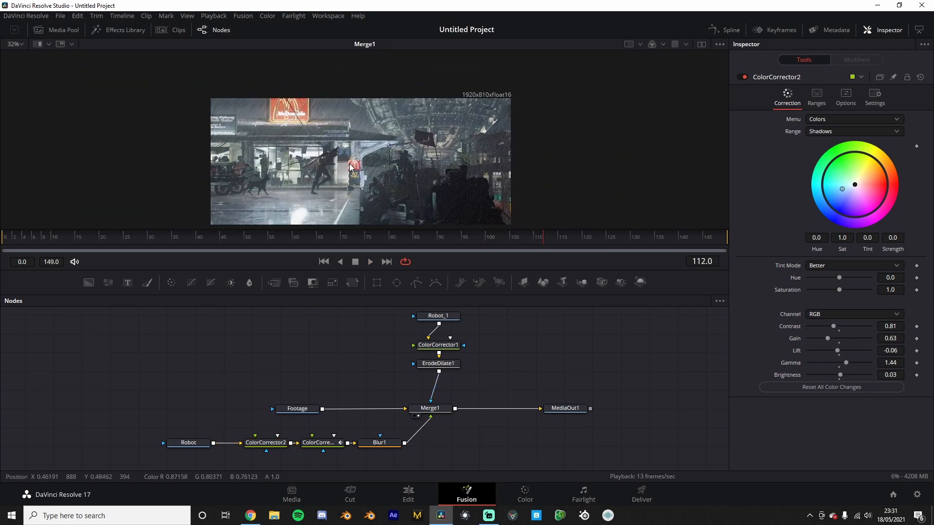
{"action": "scroll", "coordinate": [395, 147], "scroll_direction": "up", "scroll_amount": 2}
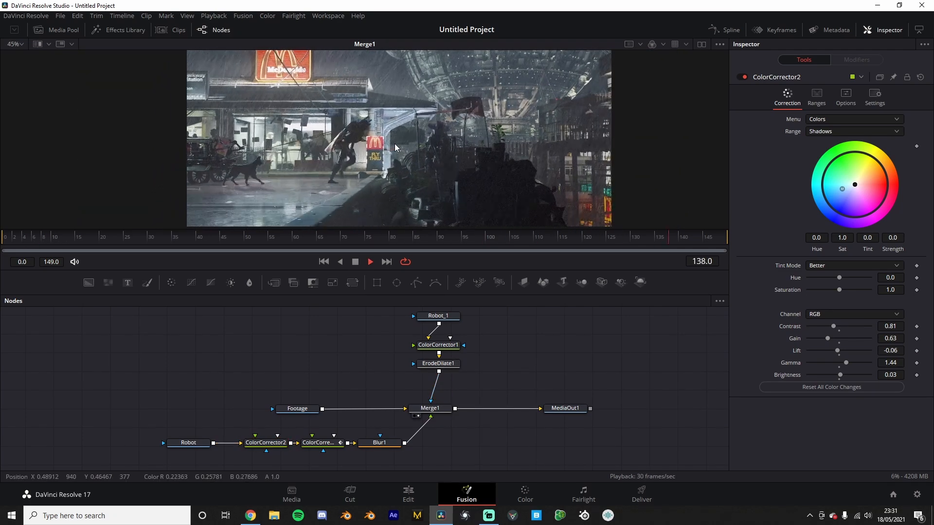
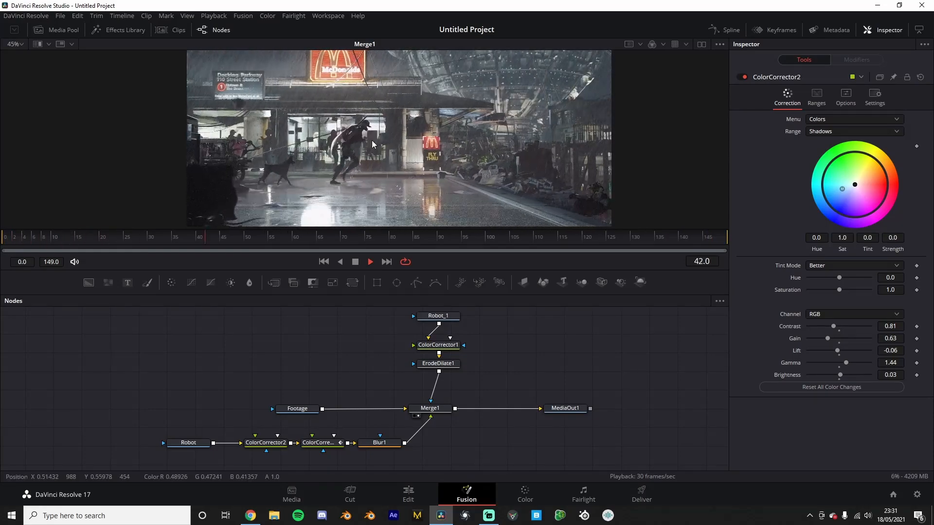
{"action": "key", "text": "space"}
{"action": "key", "text": "space"}
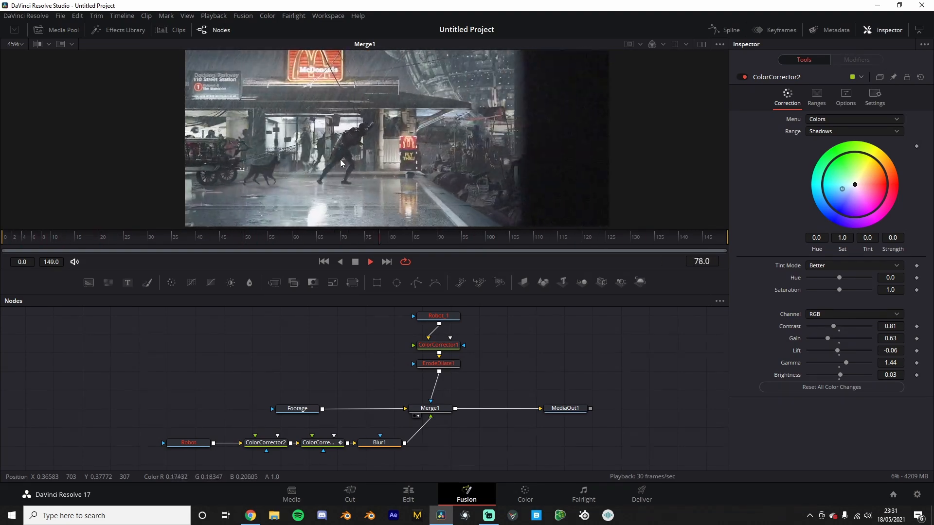
{"action": "key", "text": "space"}
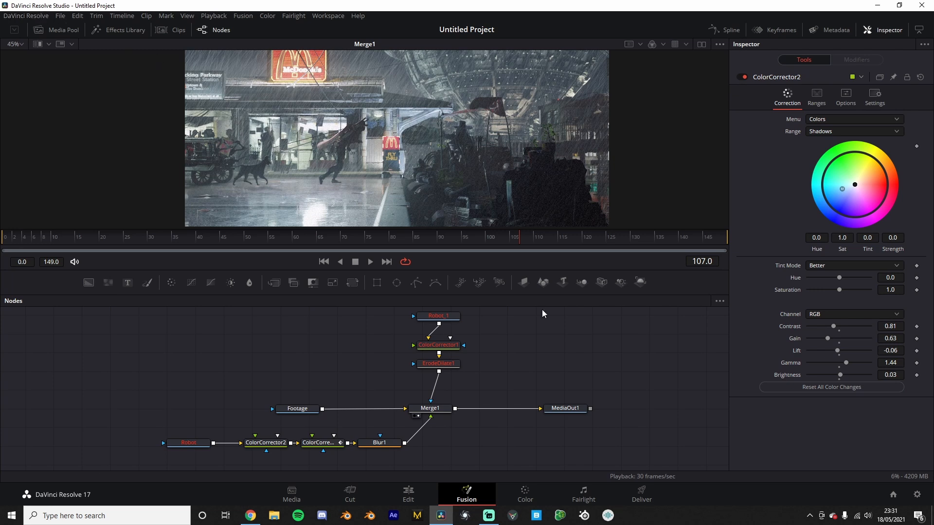
Step: View ErodeDilate1, Merge1, Robot_1 and ColorCorrector1 one after another to review the robot's mask stages at frame 107
{"action": "left_click", "coordinate": [451, 366]}
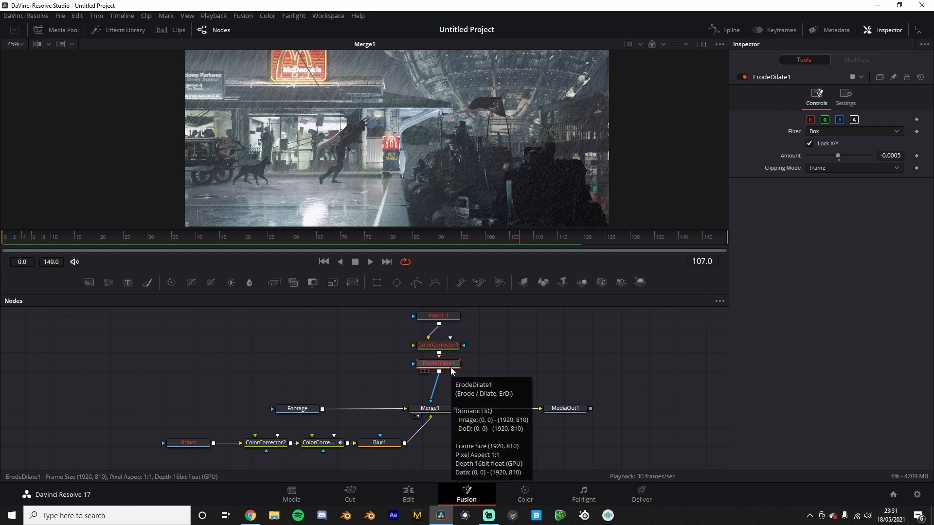
{"action": "key", "text": "1"}
{"action": "left_click", "coordinate": [421, 412]}
{"action": "key", "text": "1"}
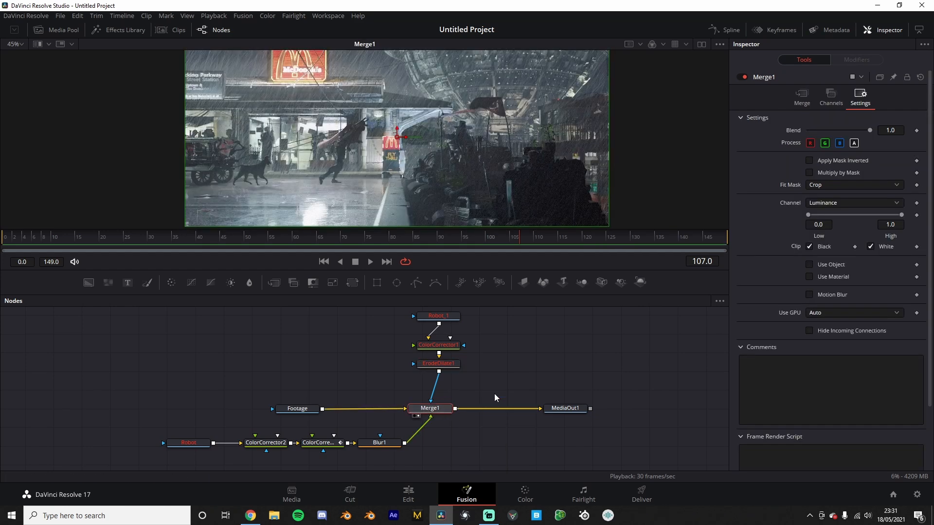
{"action": "left_click", "coordinate": [476, 392]}
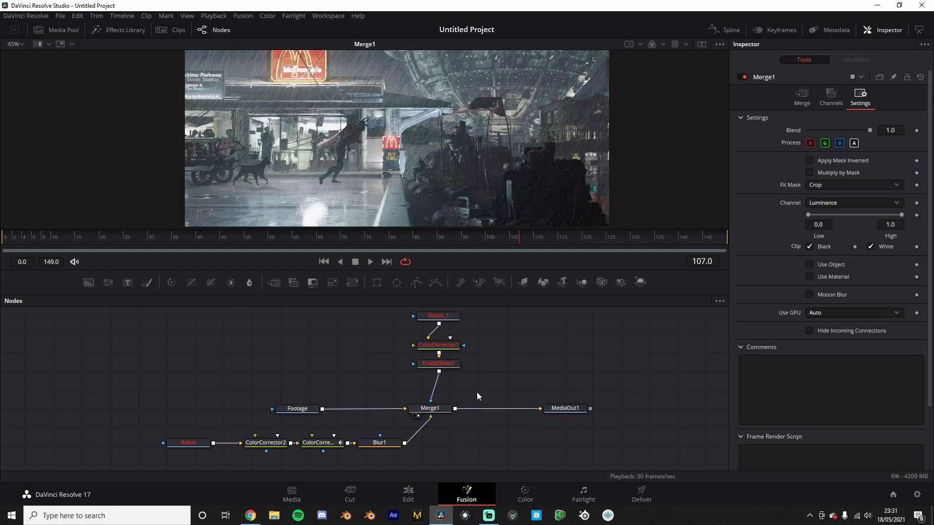
{"action": "left_click", "coordinate": [441, 317]}
{"action": "key", "text": "1"}
{"action": "left_click", "coordinate": [437, 359]}
{"action": "key", "text": "1"}
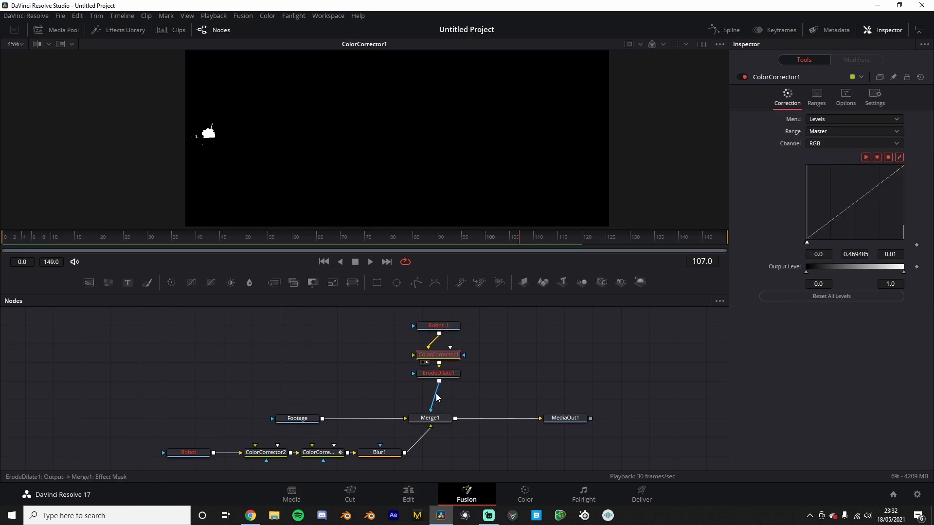
Step: View the outputs of ErodeDilate1 and Merge1, and load MediaOut1 in the viewer
{"action": "left_click", "coordinate": [438, 378]}
{"action": "key", "text": "2"}
{"action": "left_click", "coordinate": [439, 419]}
{"action": "key", "text": "2"}
{"action": "left_click", "coordinate": [560, 418]}
{"action": "key", "text": "2"}
Step: Play back the MediaOut1 result in close-up, examining the running robot, the dog and the cart
{"action": "key", "text": "space"}
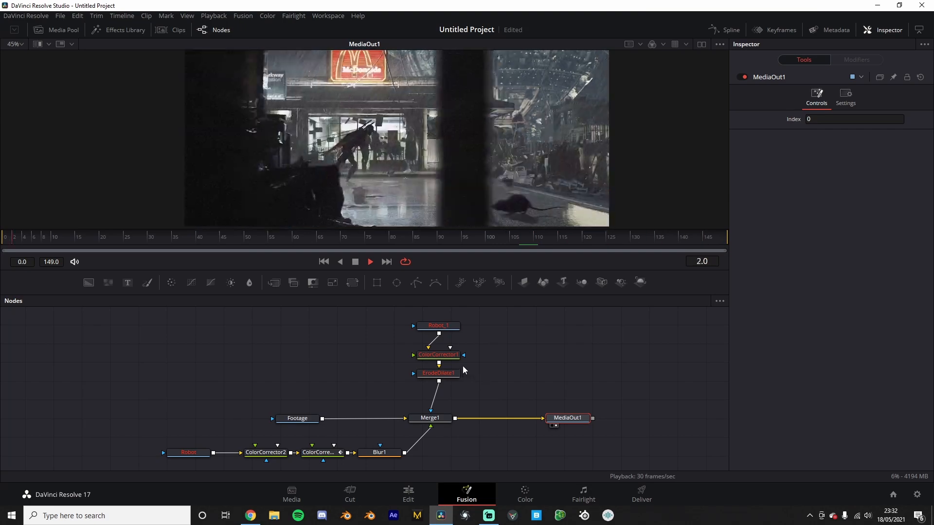
{"action": "key", "text": "space"}
{"action": "scroll", "coordinate": [440, 182], "scroll_direction": "up", "scroll_amount": 2}
{"action": "left_click_drag", "start_coordinate": [273, 178], "coordinate": [504, 174]}
{"action": "scroll", "coordinate": [504, 175], "scroll_direction": "up", "scroll_amount": 2}
{"action": "key", "text": "space"}
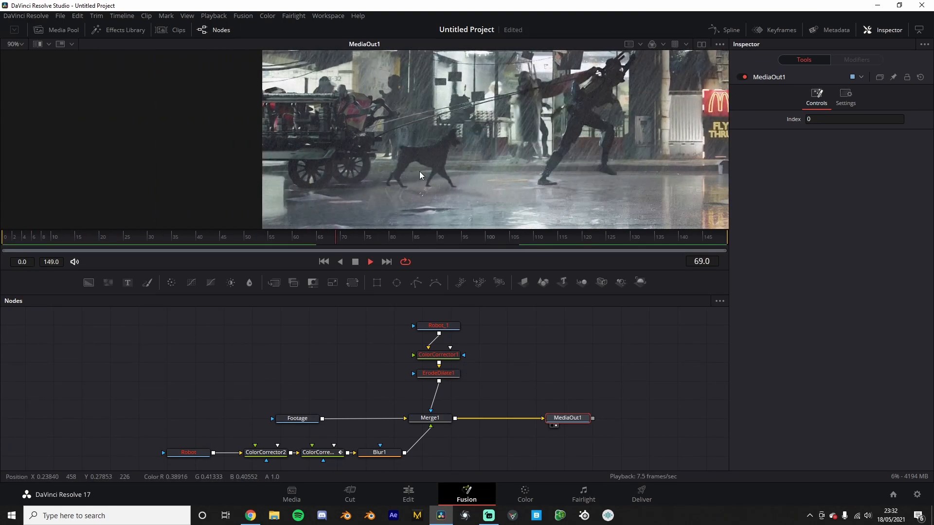
{"action": "key", "text": "space"}
{"action": "left_click_drag", "start_coordinate": [408, 111], "coordinate": [445, 171]}
{"action": "scroll", "coordinate": [452, 173], "scroll_direction": "up", "scroll_amount": 1}
{"action": "key", "text": "space"}
{"action": "key", "text": "space"}
{"action": "scroll", "coordinate": [675, 134], "scroll_direction": "up", "scroll_amount": 1}
{"action": "left_click_drag", "start_coordinate": [675, 134], "coordinate": [550, 152]}
{"action": "scroll", "coordinate": [611, 139], "scroll_direction": "down", "scroll_amount": 1}
{"action": "scroll", "coordinate": [419, 151], "scroll_direction": "down", "scroll_amount": 1}
{"action": "key", "text": "space"}
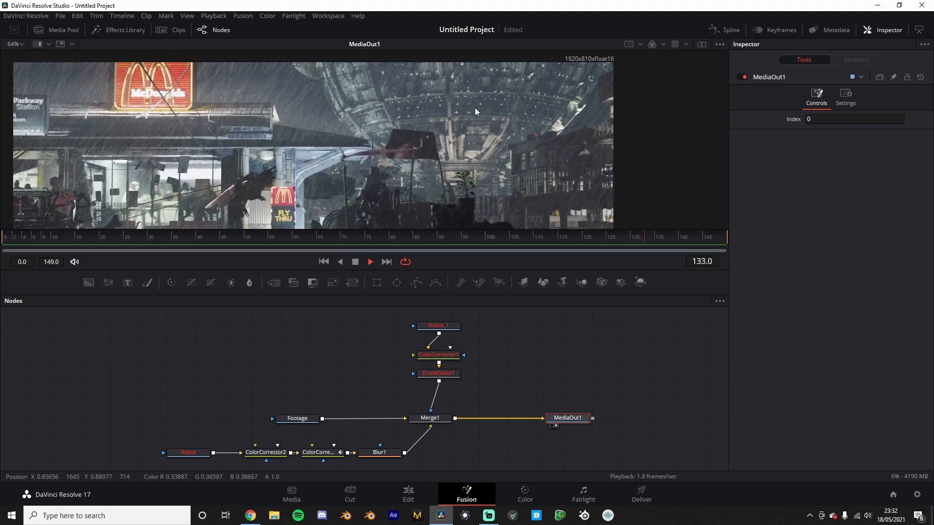
Step: Examine the background figures and the street detail around the Fly Thru sign in close-up during MediaOut1's playback
{"action": "scroll", "coordinate": [475, 151], "scroll_direction": "up", "scroll_amount": 2}
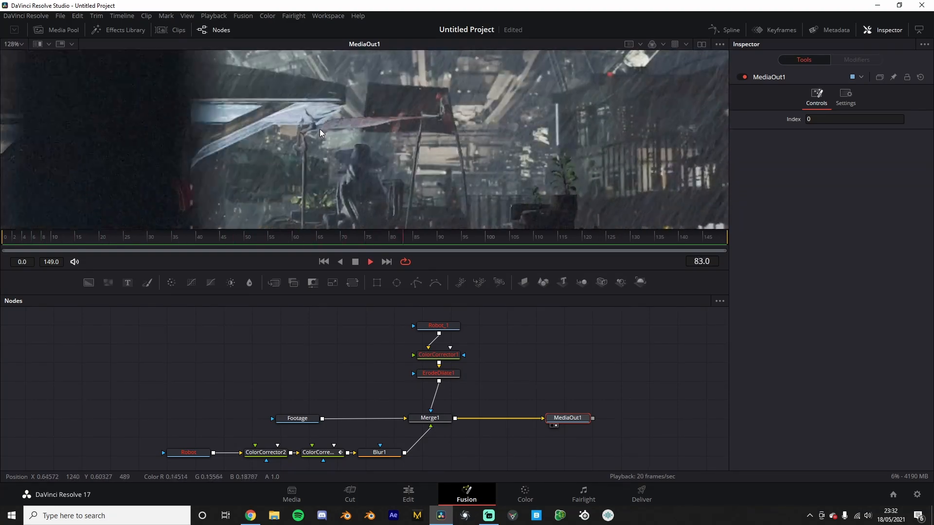
{"action": "scroll", "coordinate": [354, 153], "scroll_direction": "down", "scroll_amount": 5}
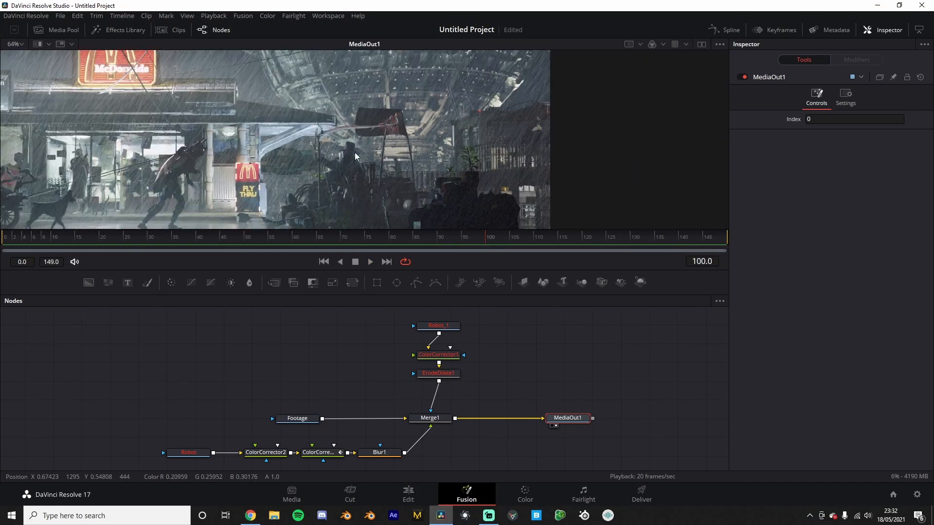
{"action": "left_click_drag", "start_coordinate": [374, 155], "coordinate": [461, 130]}
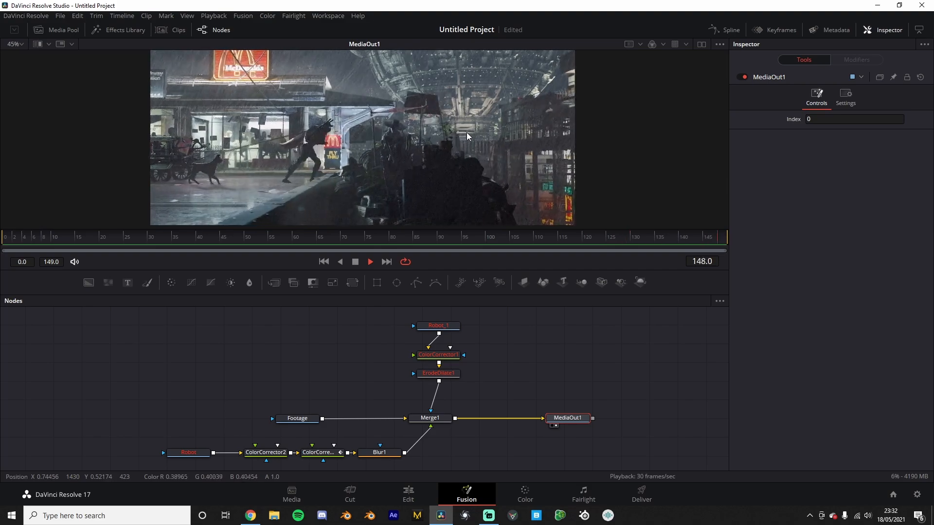
{"action": "scroll", "coordinate": [463, 136], "scroll_direction": "up", "scroll_amount": 5}
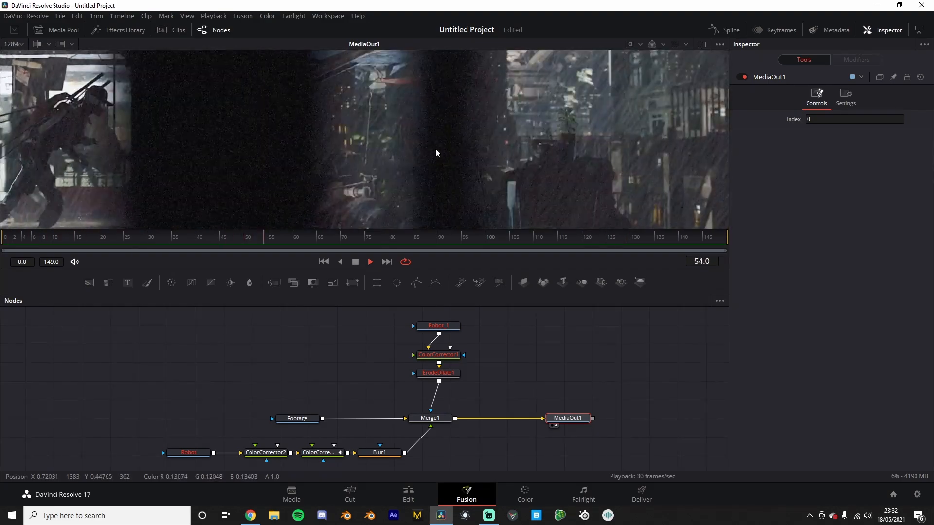
{"action": "scroll", "coordinate": [434, 148], "scroll_direction": "up", "scroll_amount": 1}
{"action": "scroll", "coordinate": [320, 130], "scroll_direction": "down", "scroll_amount": 2}
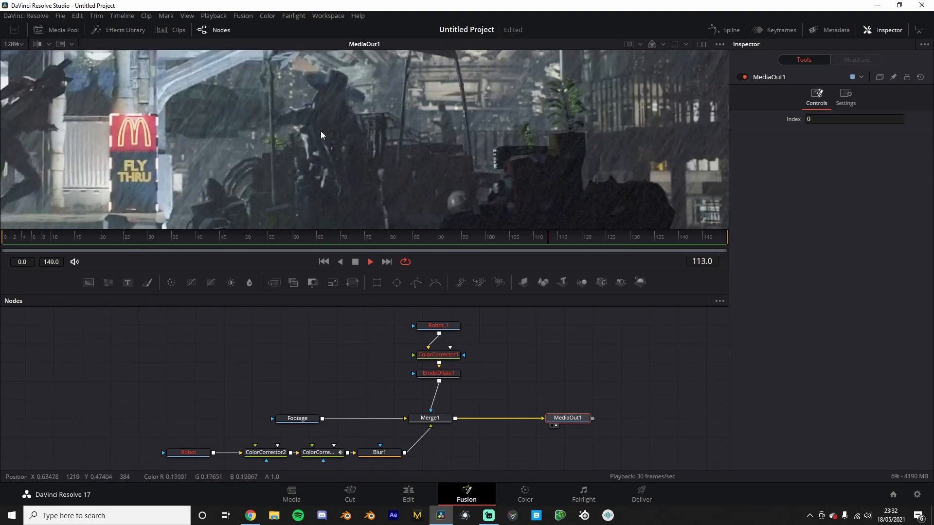
{"action": "scroll", "coordinate": [292, 175], "scroll_direction": "down", "scroll_amount": 2}
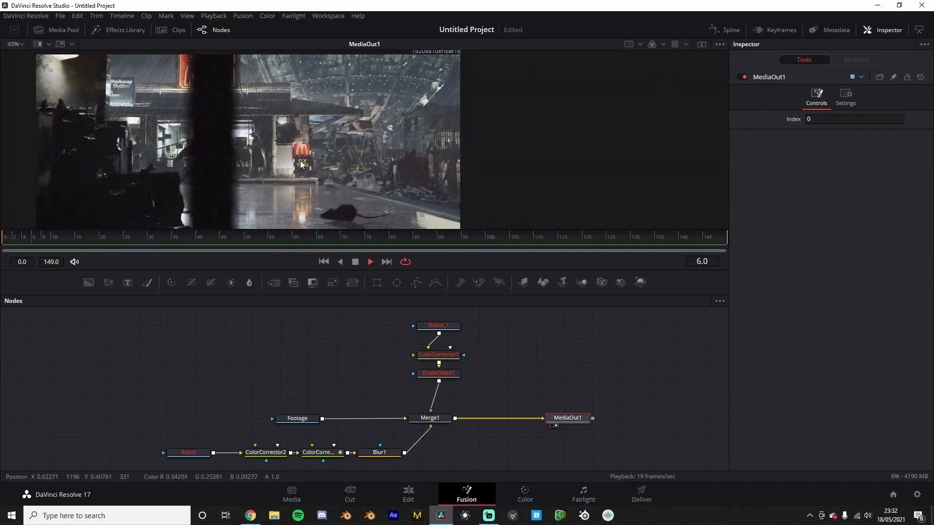
Step: Replay the finished shot from the start with the frame recentred, and stop on frame 6
{"action": "key", "text": "space"}
{"action": "left_click_drag", "start_coordinate": [251, 186], "coordinate": [414, 141]}
{"action": "left_click_drag", "start_coordinate": [102, 240], "coordinate": [7, 248]}
{"action": "key", "text": "space"}
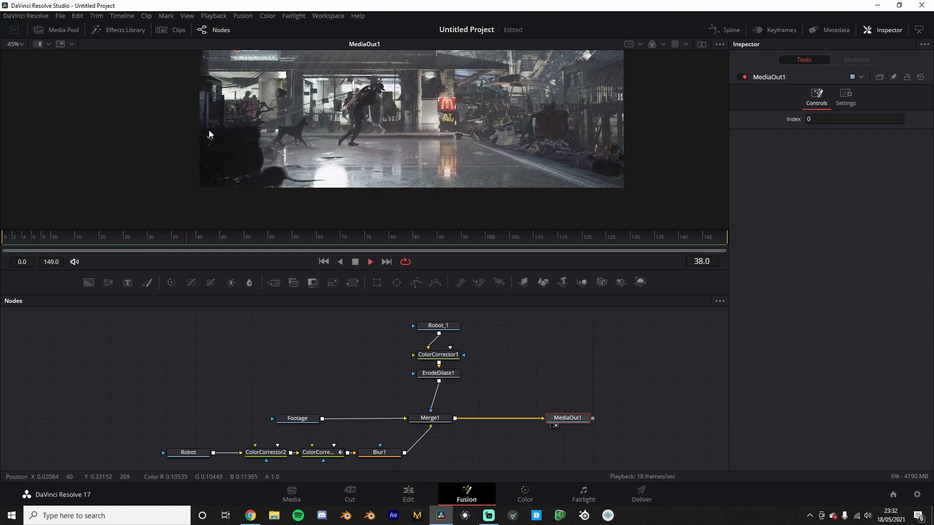
{"action": "left_click_drag", "start_coordinate": [258, 145], "coordinate": [394, 118]}
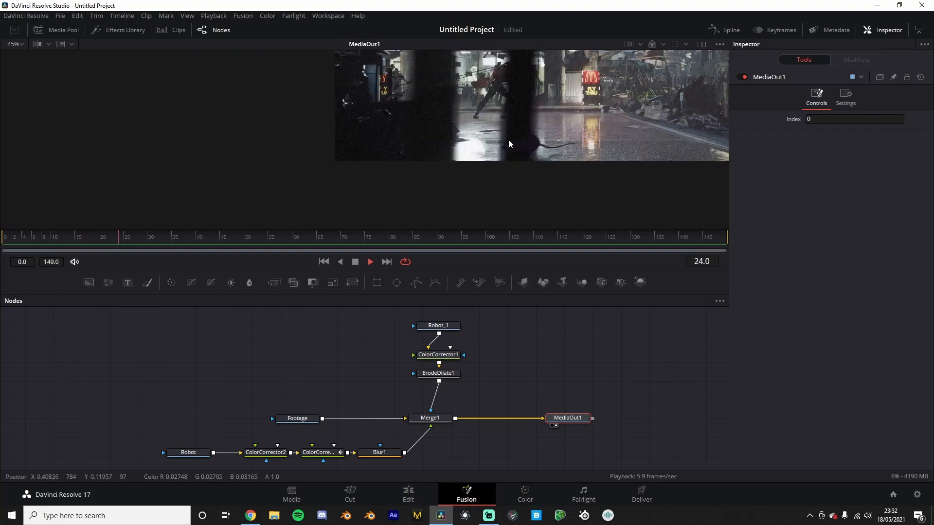
{"action": "scroll", "coordinate": [415, 128], "scroll_direction": "down", "scroll_amount": 1}
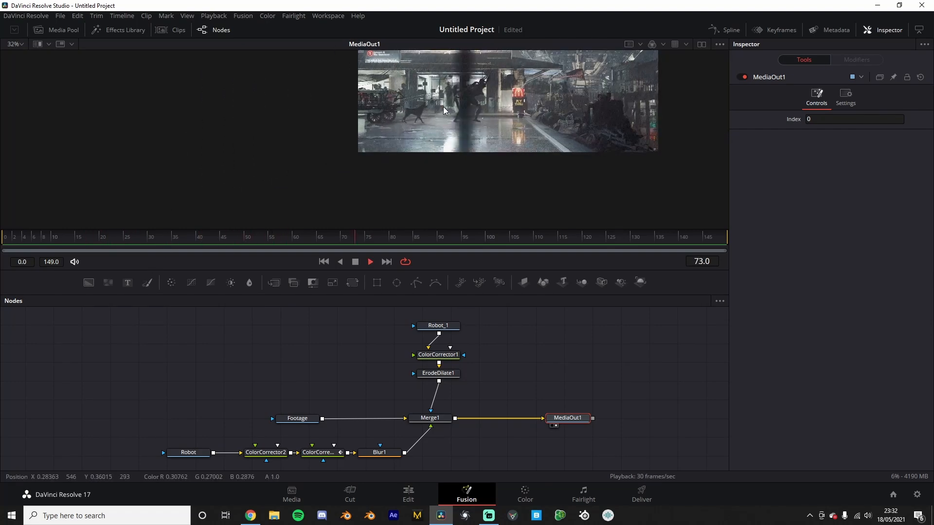
{"action": "left_click_drag", "start_coordinate": [445, 106], "coordinate": [431, 169]}
{"action": "scroll", "coordinate": [434, 170], "scroll_direction": "up", "scroll_amount": 1}
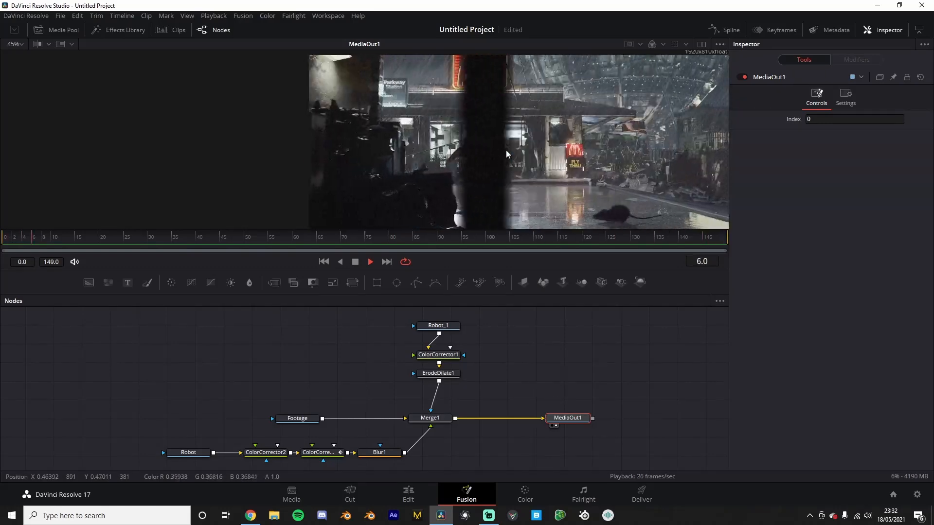
{"action": "left_click", "coordinate": [36, 247]}
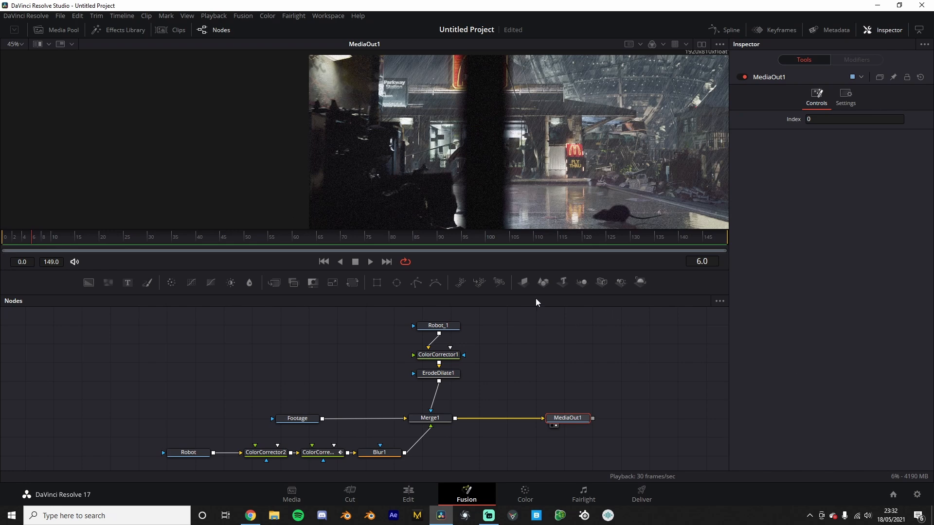